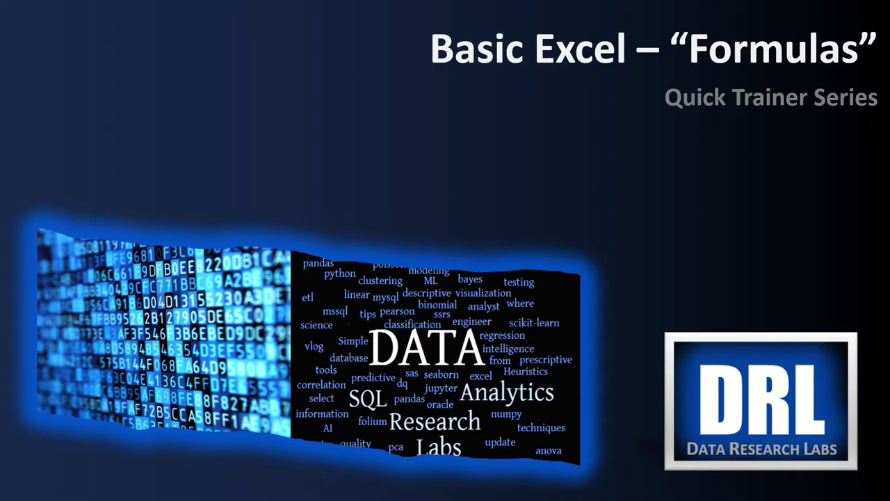
Step: Advance from the title slide to the agenda slide listing the eight Formulas topics
{"action": "key", "text": "Right"}
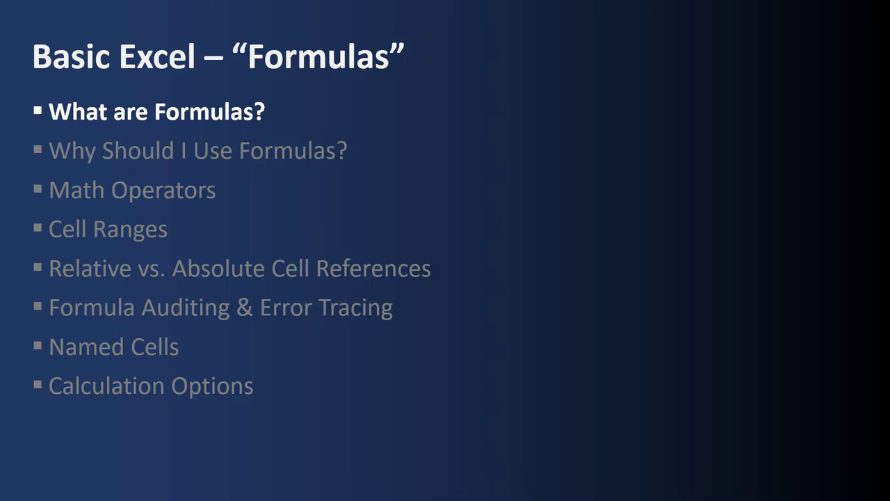
Step: Build the What Are Formulas? points: expression, =1+1 calculation, cells and ranges, calling functions
{"action": "key", "text": "Right"}
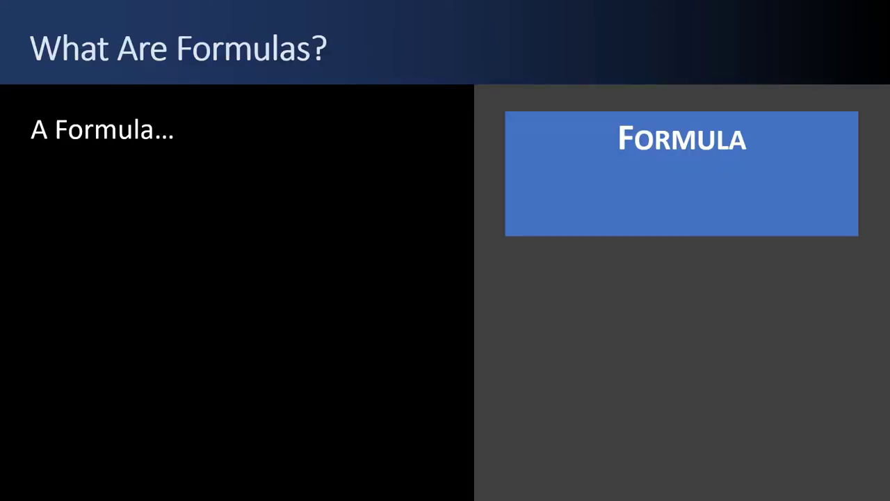
{"action": "key", "text": "Right"}
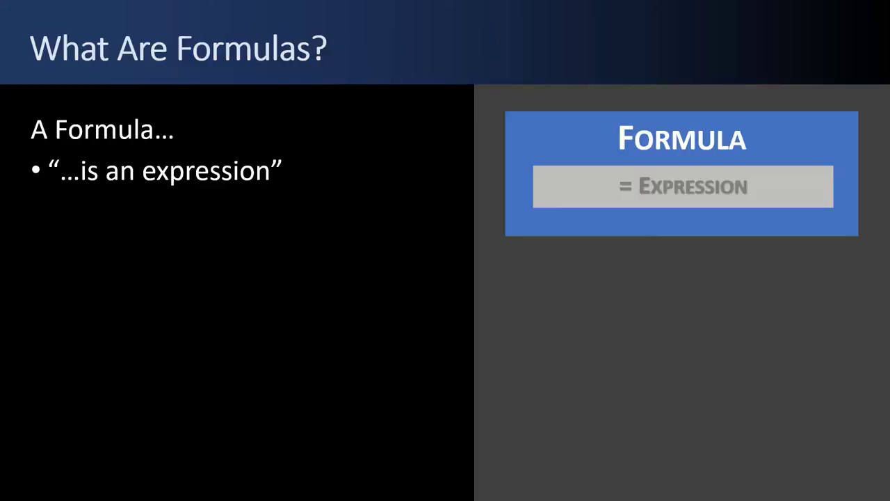
{"action": "key", "text": "Right"}
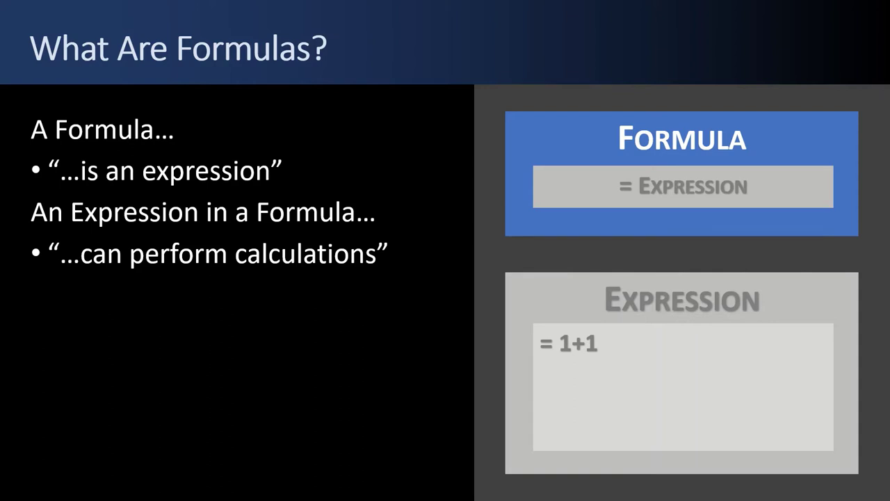
{"action": "key", "text": "Right"}
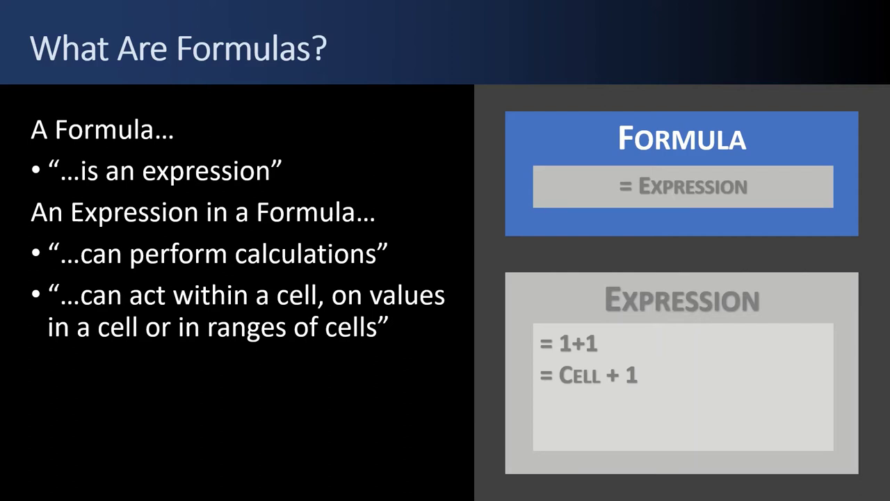
{"action": "key", "text": "Right"}
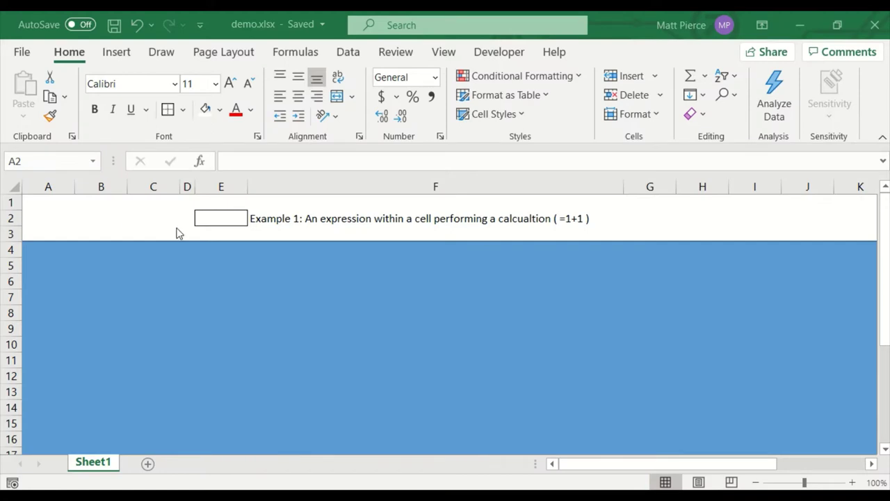
Step: Enter =1+1 in cell E2 so it shows 2
{"action": "type", "text": "="}
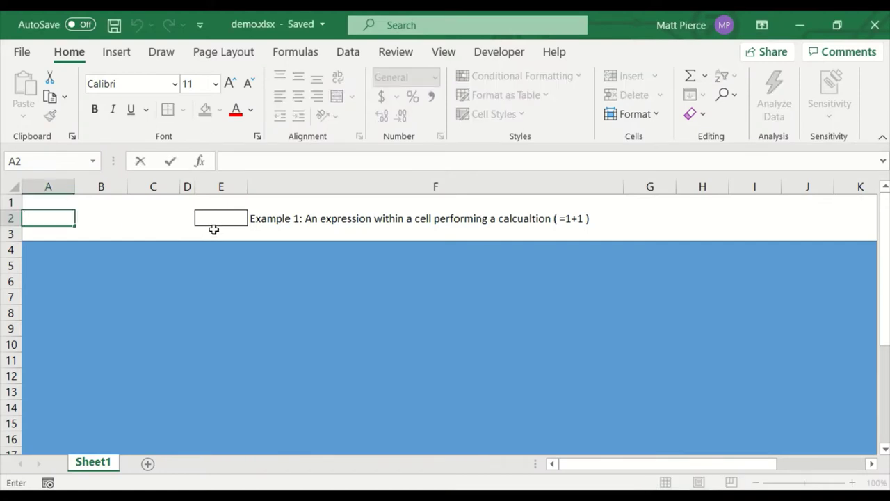
{"action": "left_click", "coordinate": [222, 216]}
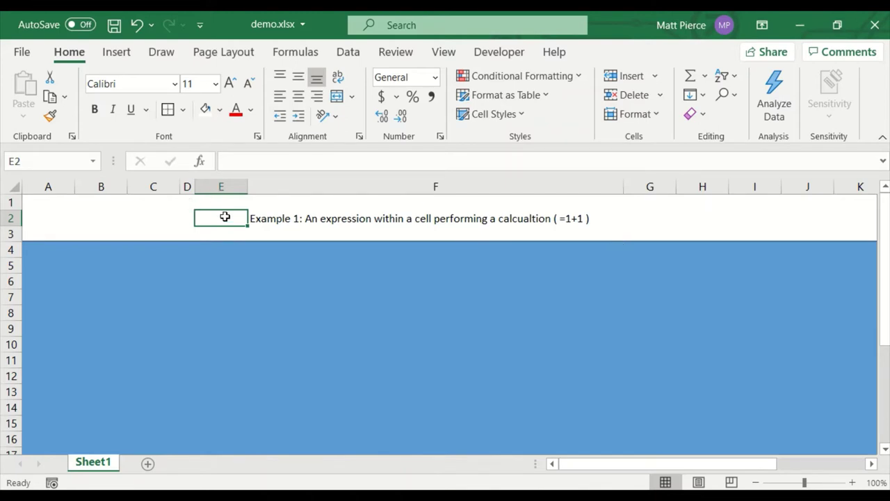
{"action": "type", "text": "=1"}
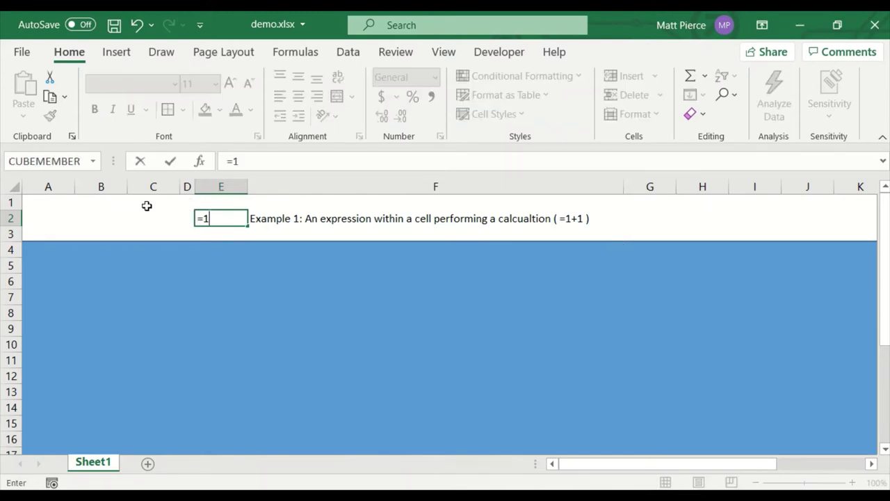
{"action": "type", "text": "+1"}
{"action": "key", "text": "Return"}
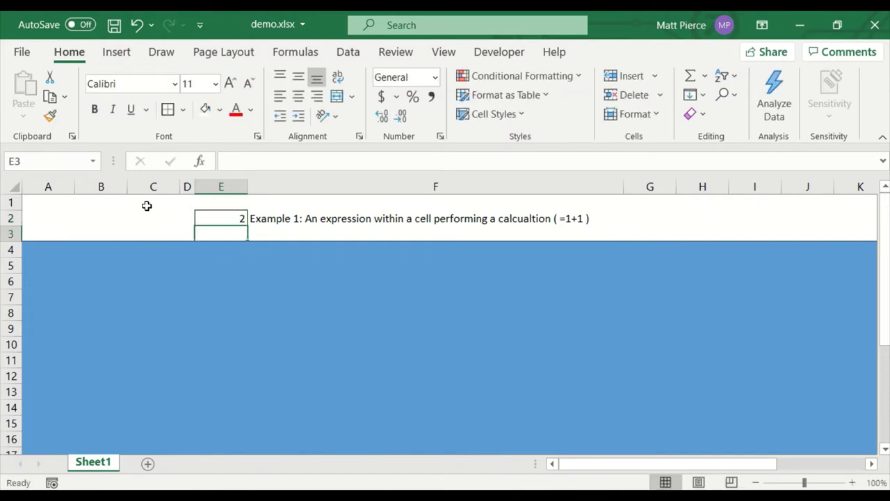
{"action": "left_click", "coordinate": [220, 218]}
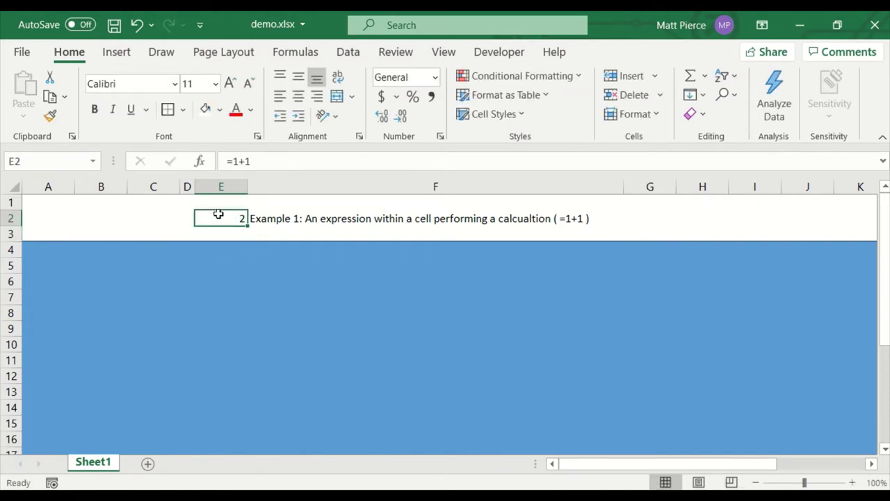
Step: Edit E2 to =1+2 to show 3, then restore it to =1+1
{"action": "left_click", "coordinate": [261, 161]}
{"action": "key", "text": "BackSpace"}
{"action": "type", "text": "2"}
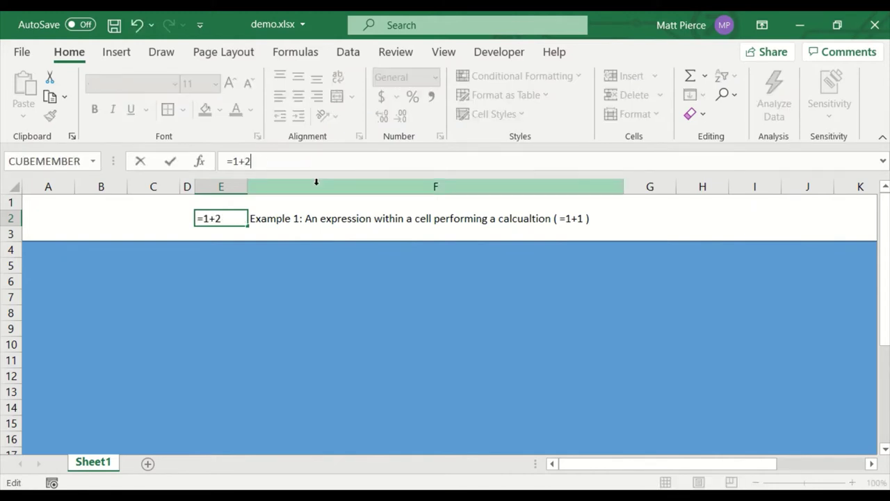
{"action": "key", "text": "Return"}
{"action": "key", "text": "Up"}
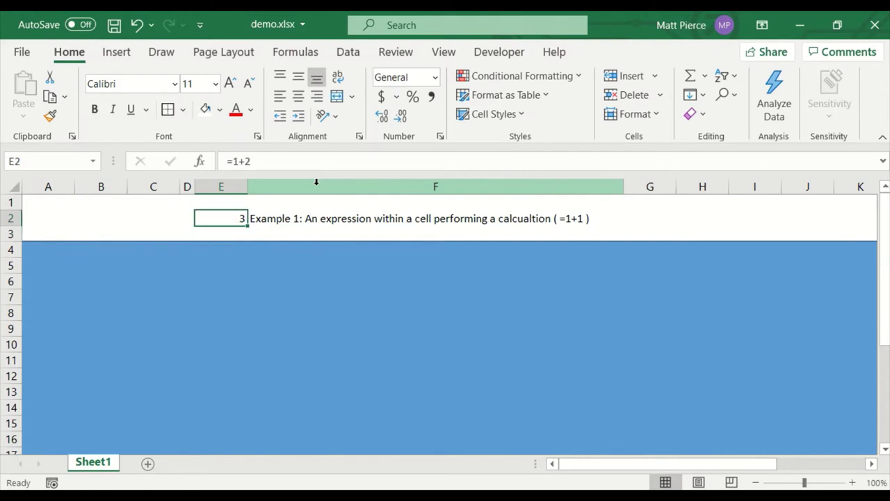
{"action": "left_click", "coordinate": [259, 154]}
{"action": "key", "text": "BackSpace"}
{"action": "type", "text": "1+"}
{"action": "key", "text": "Return"}
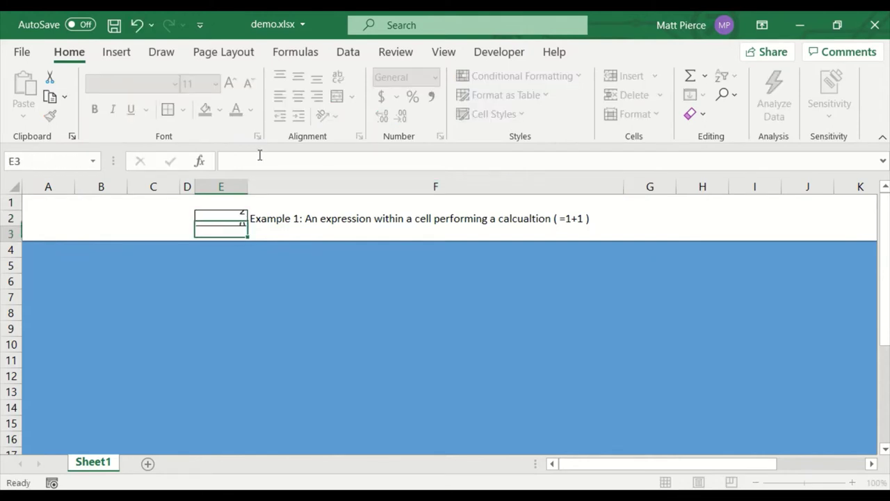
{"action": "left_click", "coordinate": [224, 218]}
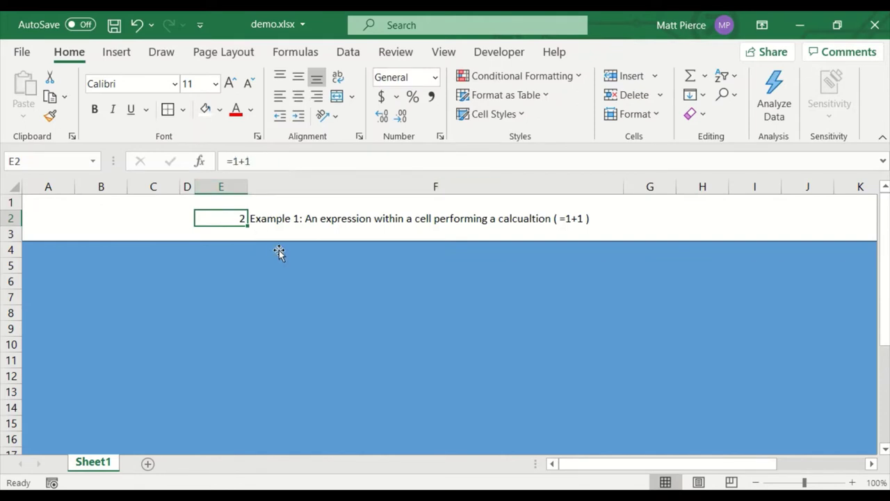
{"action": "left_click", "coordinate": [325, 253]}
Step: Slide the blue cover down to uncover Example 2 and enter 3 in A4
{"action": "left_click_drag", "start_coordinate": [325, 253], "coordinate": [338, 280]}
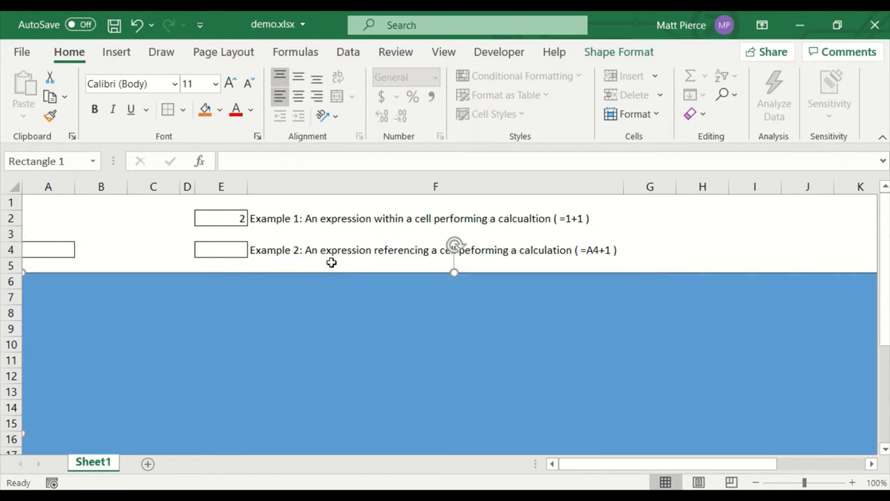
{"action": "left_click", "coordinate": [332, 262]}
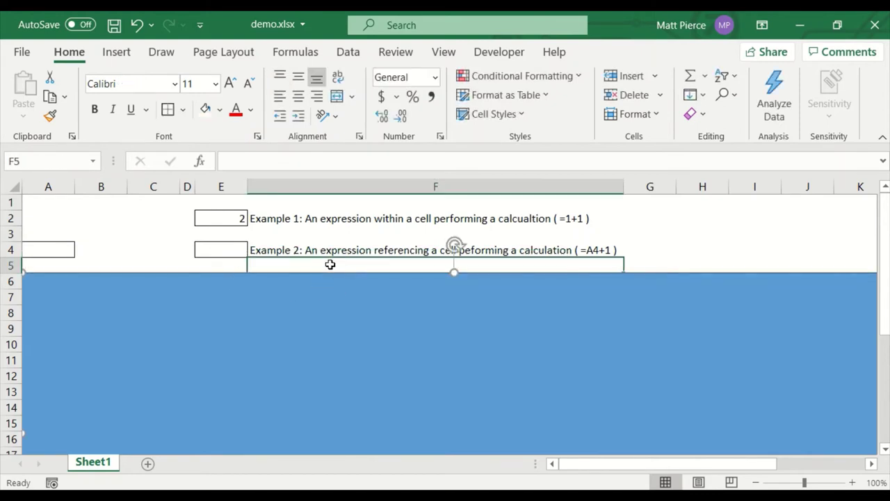
{"action": "left_click", "coordinate": [65, 254]}
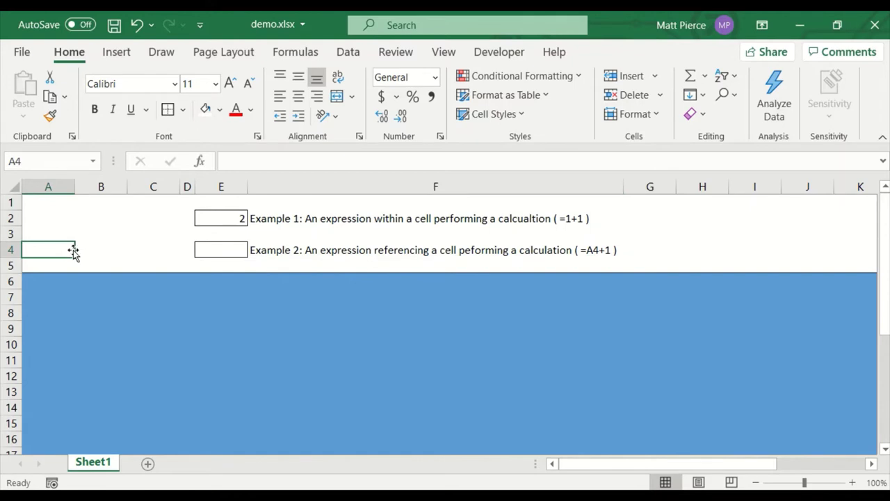
{"action": "type", "text": "3"}
{"action": "left_click", "coordinate": [229, 248]}
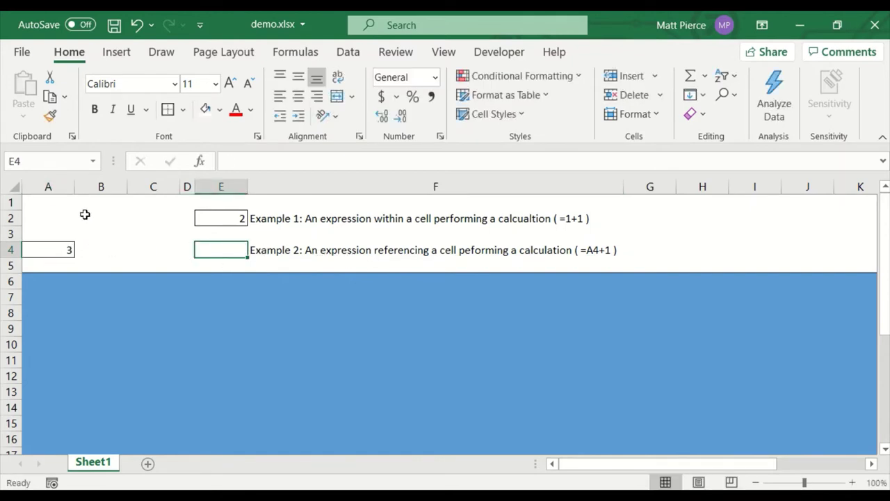
Step: Enter =A4+3 in E4, giving 6
{"action": "type", "text": "="}
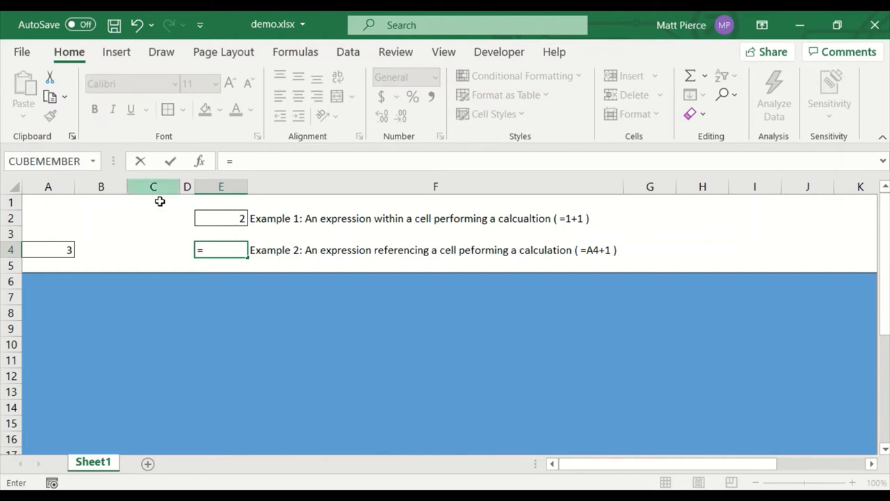
{"action": "left_click", "coordinate": [51, 252]}
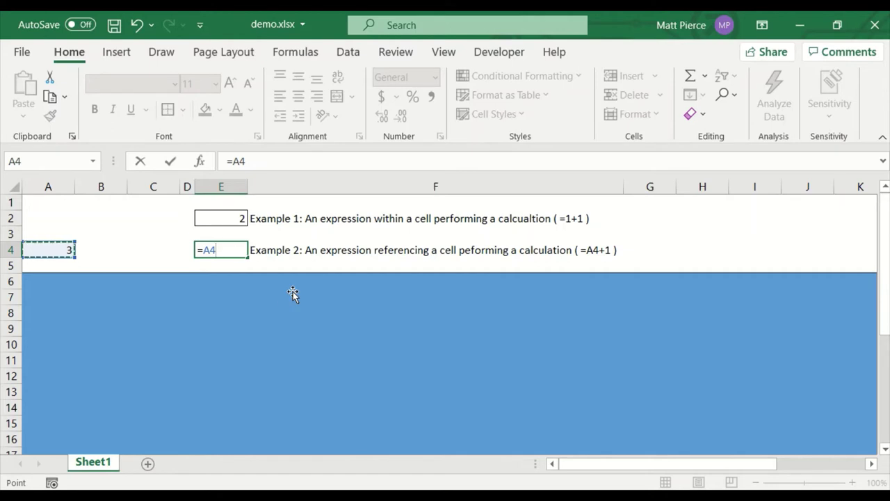
{"action": "type", "text": "+3"}
{"action": "key", "text": "Return"}
{"action": "key", "text": "Up"}
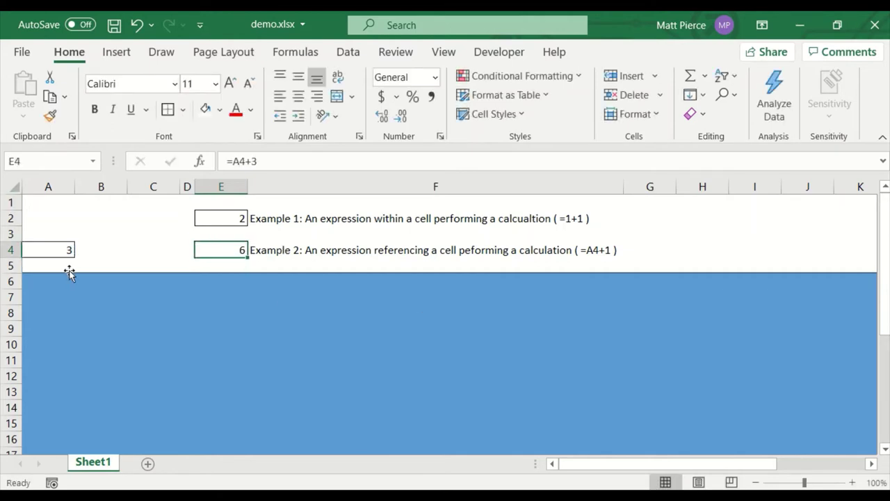
Step: Change A4 to 1 so E4 recalculates to 4
{"action": "left_click", "coordinate": [55, 250]}
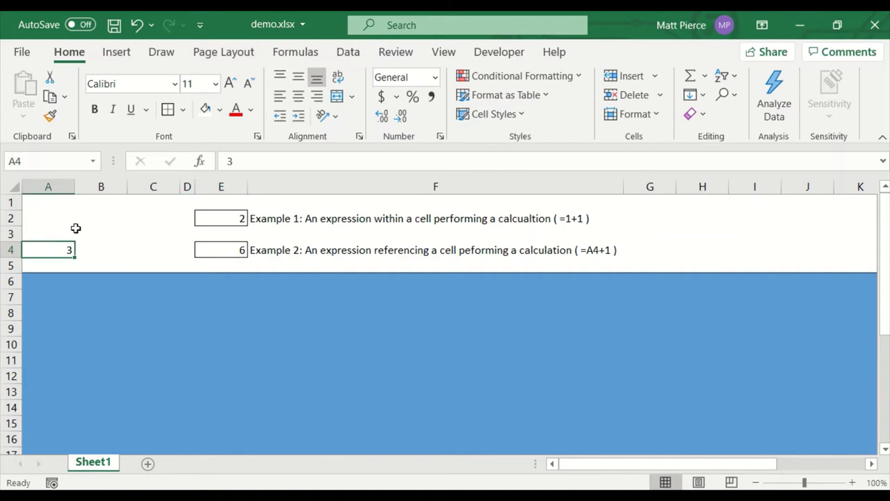
{"action": "type", "text": "1"}
{"action": "key", "text": "Tab"}
{"action": "left_click", "coordinate": [226, 250]}
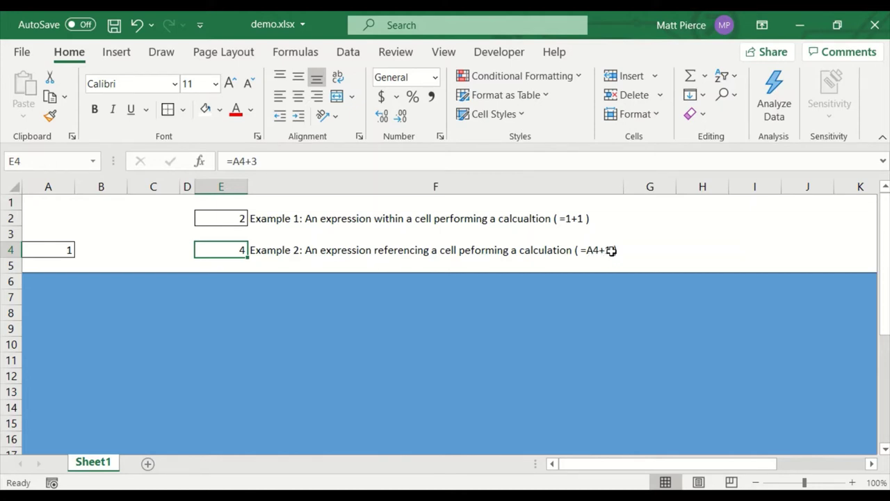
Step: Uncover Example 3 and fill A6, B6 and C6 with 1, 2 and 3
{"action": "left_click", "coordinate": [595, 301]}
{"action": "left_click_drag", "start_coordinate": [594, 300], "coordinate": [590, 337]}
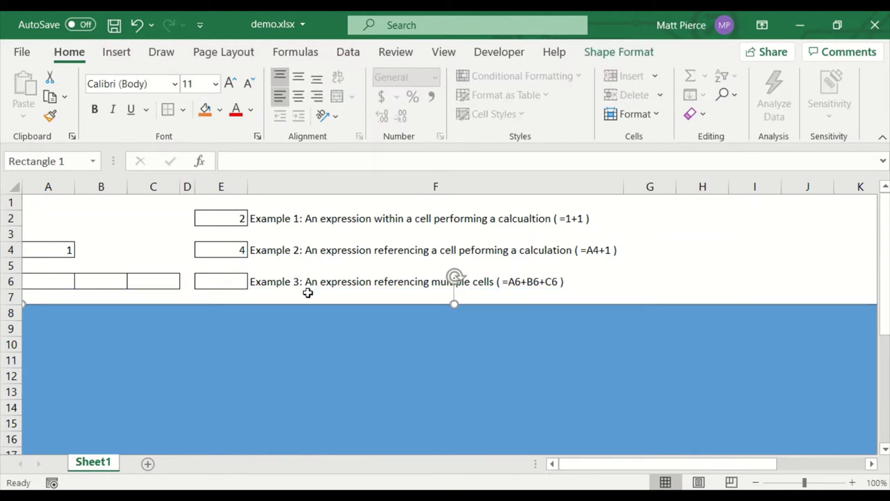
{"action": "left_click", "coordinate": [348, 296]}
{"action": "left_click", "coordinate": [677, 265]}
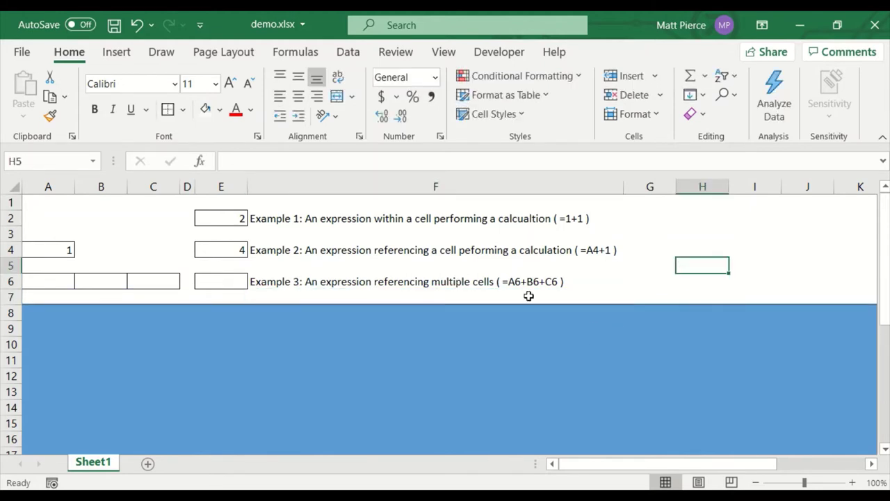
{"action": "left_click", "coordinate": [36, 277]}
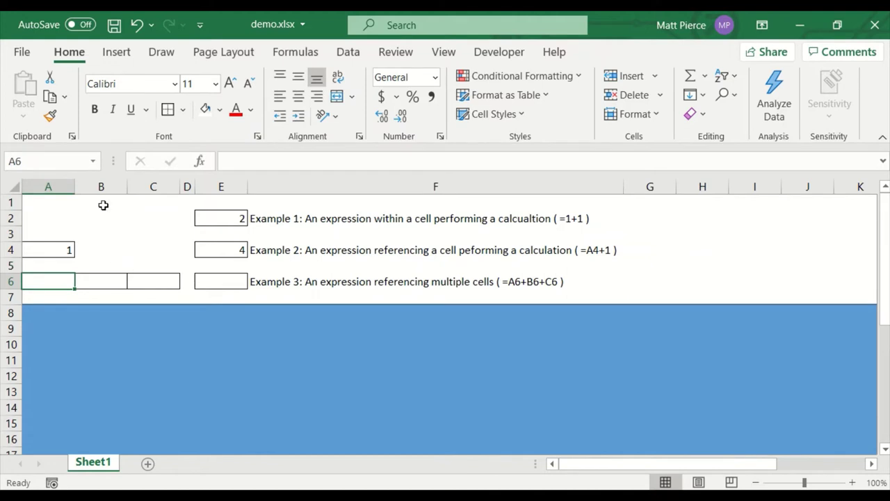
{"action": "type", "text": "1"}
{"action": "key", "text": "Tab"}
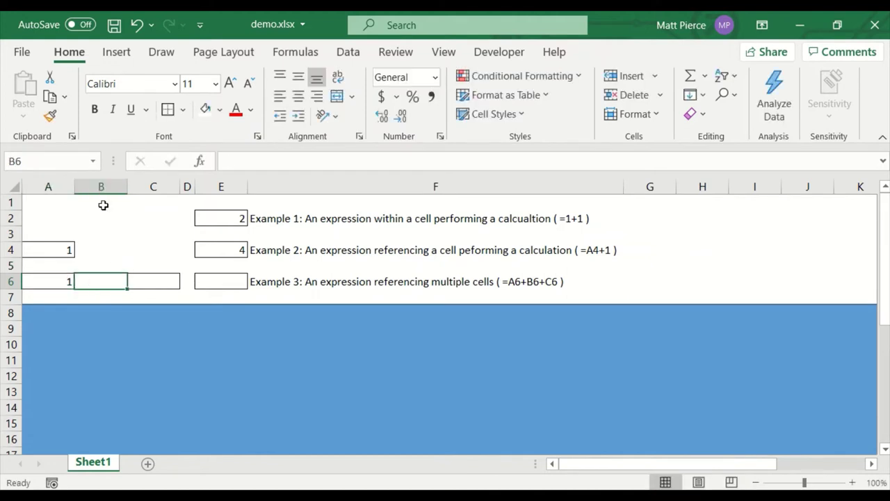
{"action": "type", "text": "2"}
{"action": "key", "text": "Tab"}
{"action": "type", "text": "3"}
{"action": "key", "text": "Tab"}
{"action": "key", "text": "Tab"}
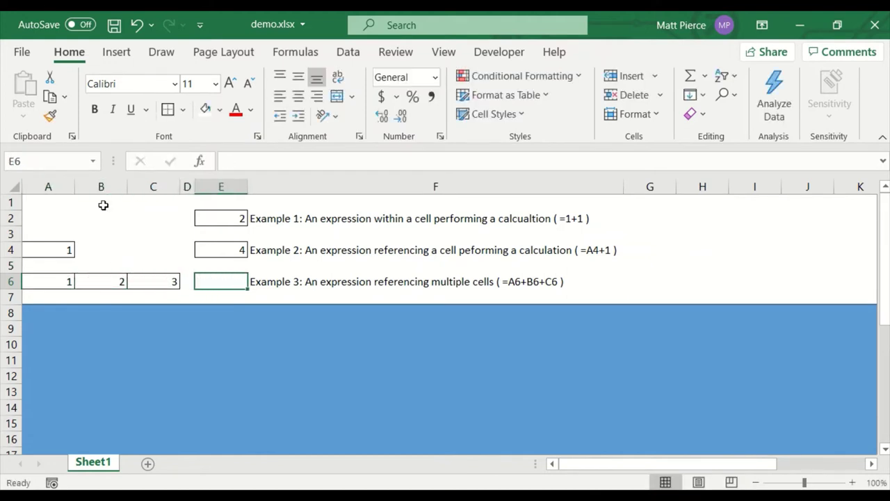
Step: Build =A6+B6+C6 in E6 by clicking the cells, giving 6
{"action": "type", "text": "="}
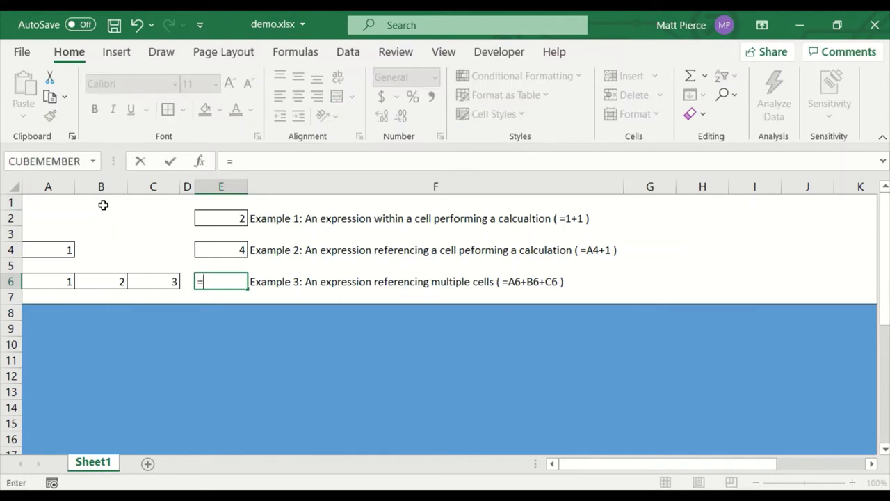
{"action": "left_click", "coordinate": [39, 283]}
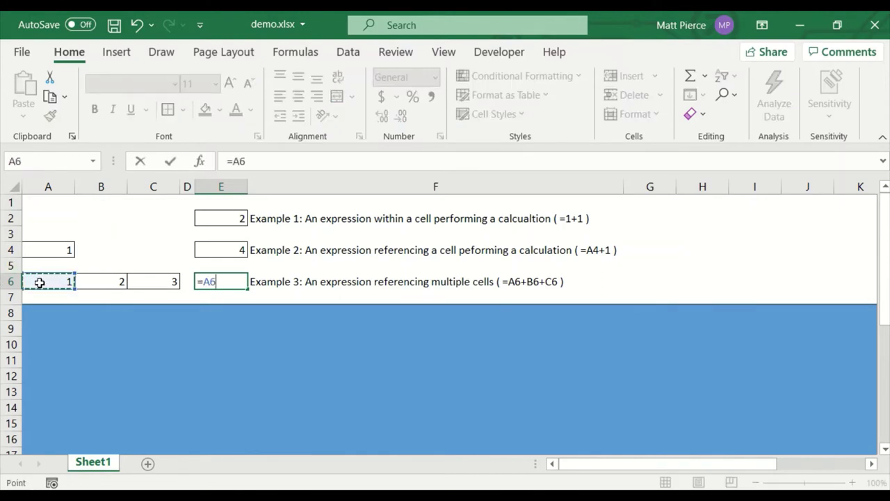
{"action": "type", "text": "+"}
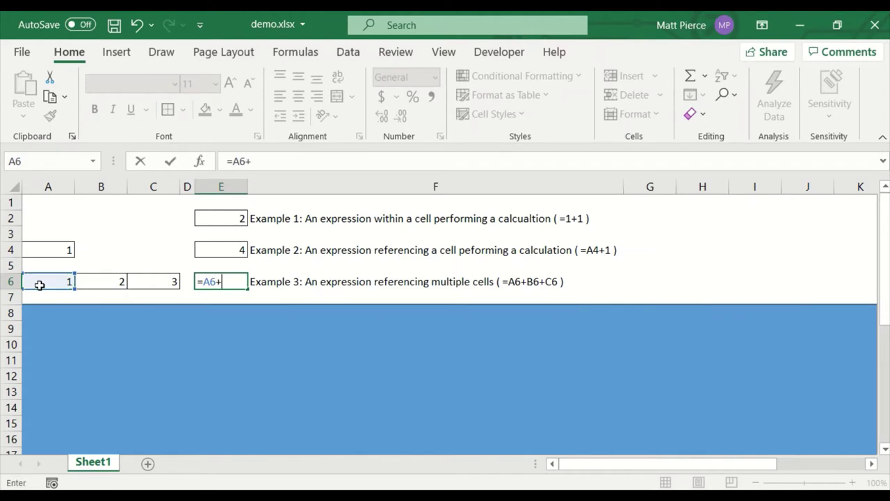
{"action": "left_click", "coordinate": [105, 283]}
{"action": "type", "text": "+"}
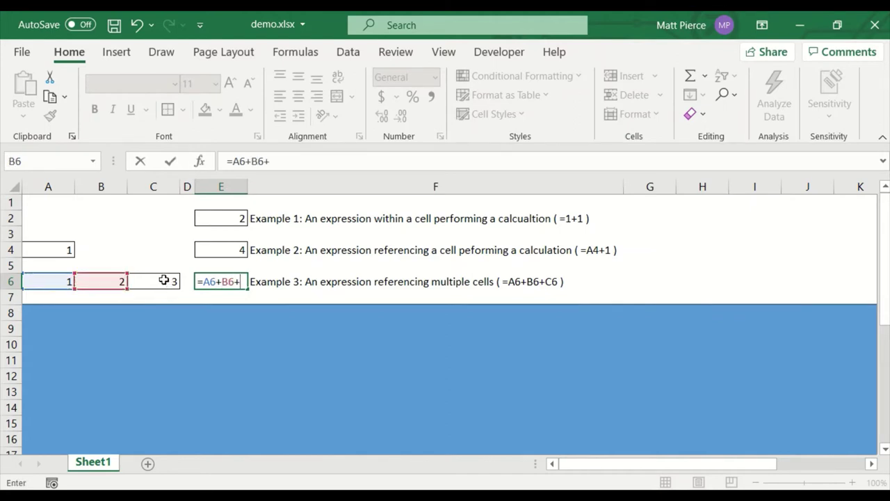
{"action": "left_click", "coordinate": [163, 281]}
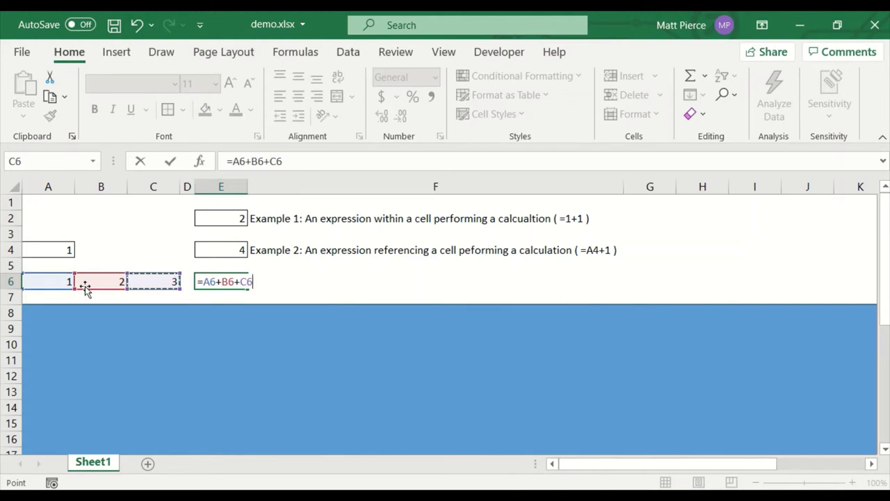
{"action": "key", "text": "Return"}
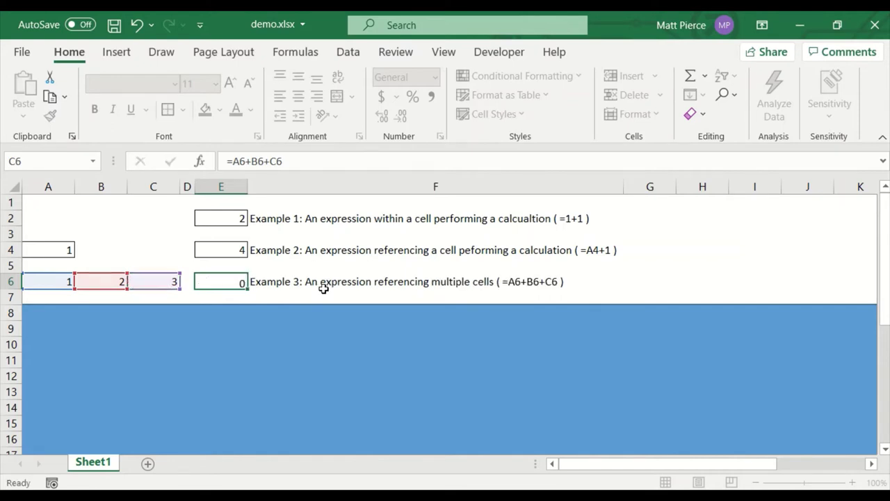
{"action": "key", "text": "Up"}
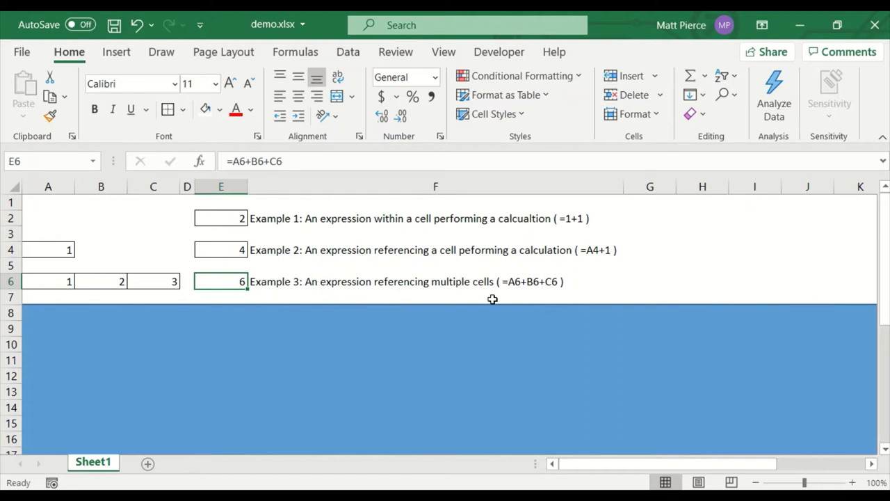
Step: Move the blue rectangle down to uncover Example 4
{"action": "left_click", "coordinate": [429, 331]}
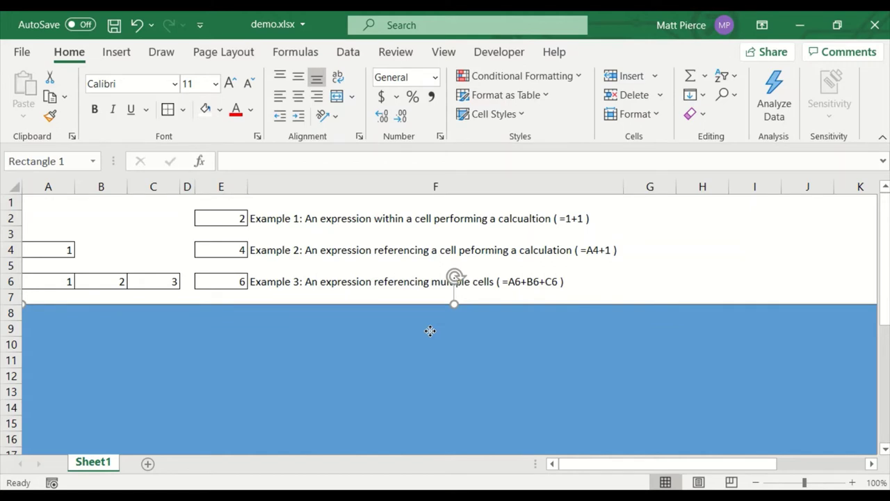
{"action": "left_click_drag", "start_coordinate": [430, 331], "coordinate": [447, 364]}
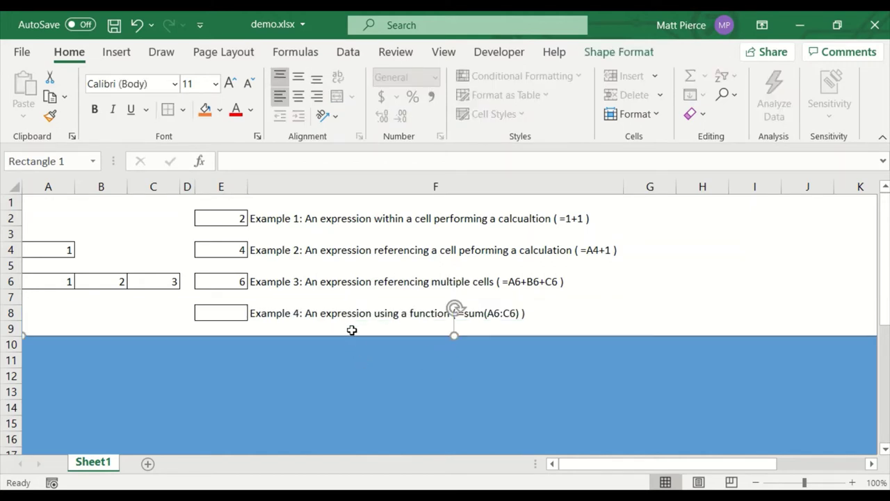
{"action": "left_click", "coordinate": [396, 326]}
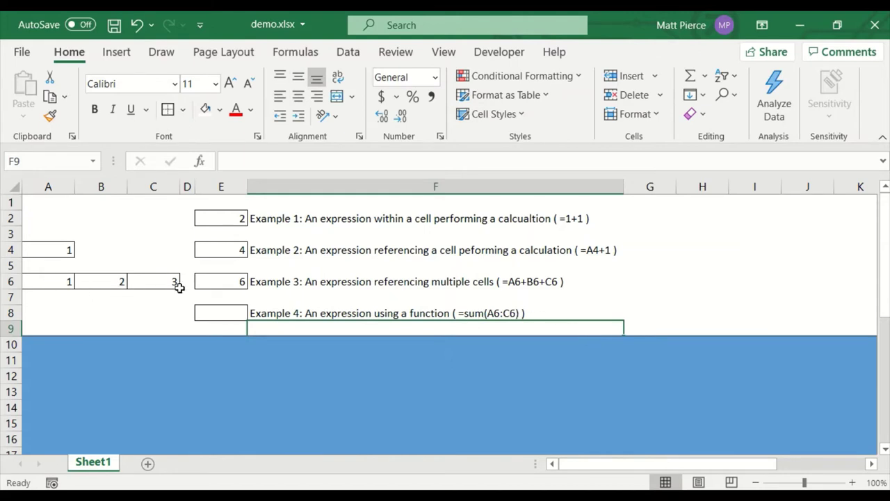
Step: Enter =SUM(A6:C6) in E8 by dragging the range, giving 6
{"action": "left_click", "coordinate": [221, 315]}
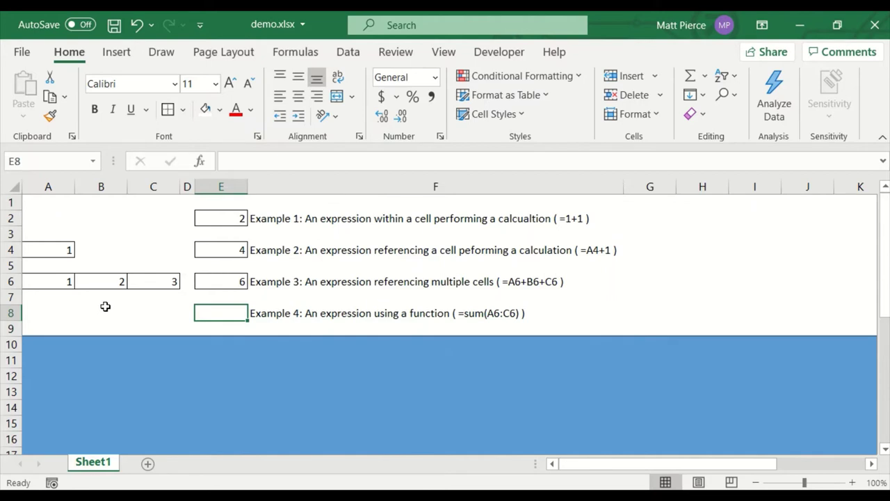
{"action": "type", "text": "=sum"}
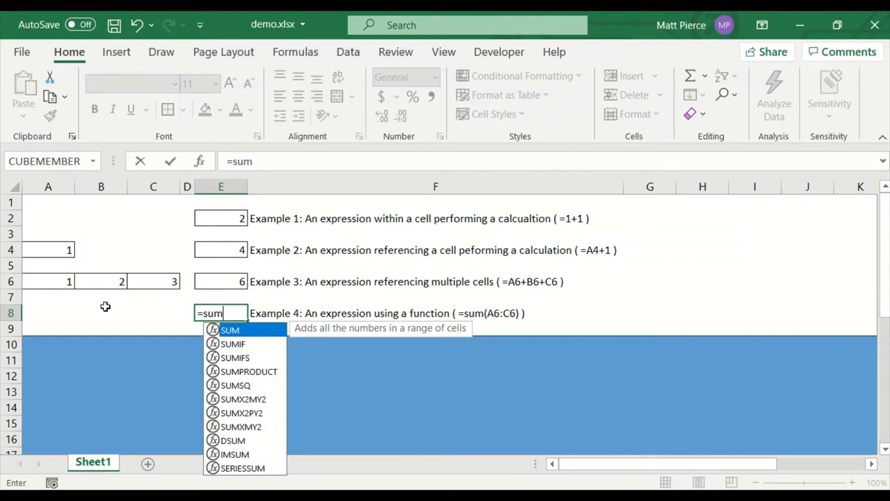
{"action": "type", "text": "("}
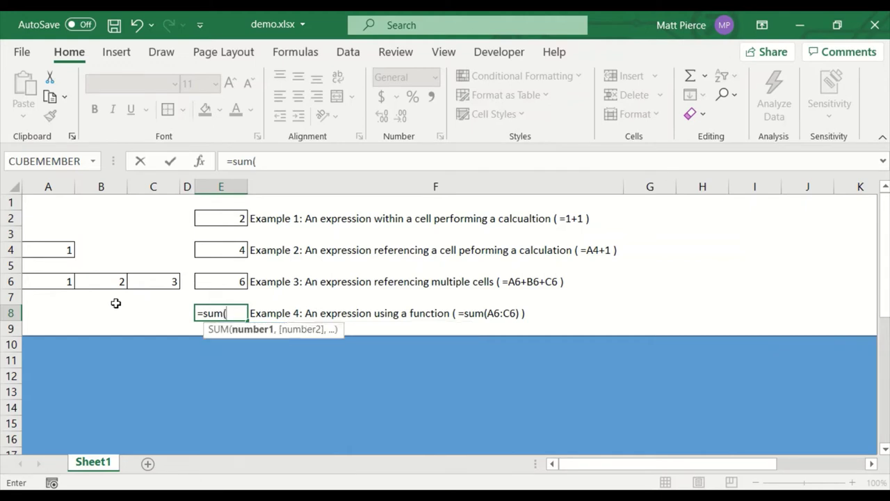
{"action": "left_click_drag", "start_coordinate": [48, 281], "coordinate": [153, 280]}
{"action": "type", "text": ")"}
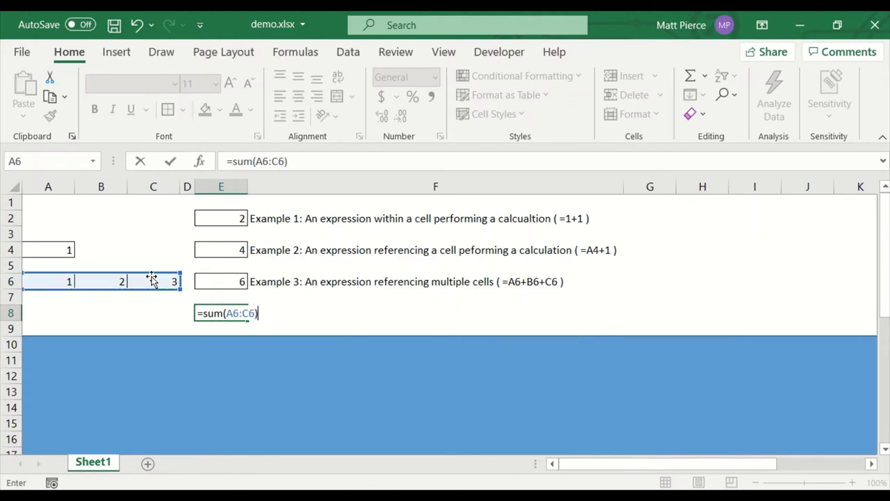
{"action": "key", "text": "Return"}
{"action": "key", "text": "Up"}
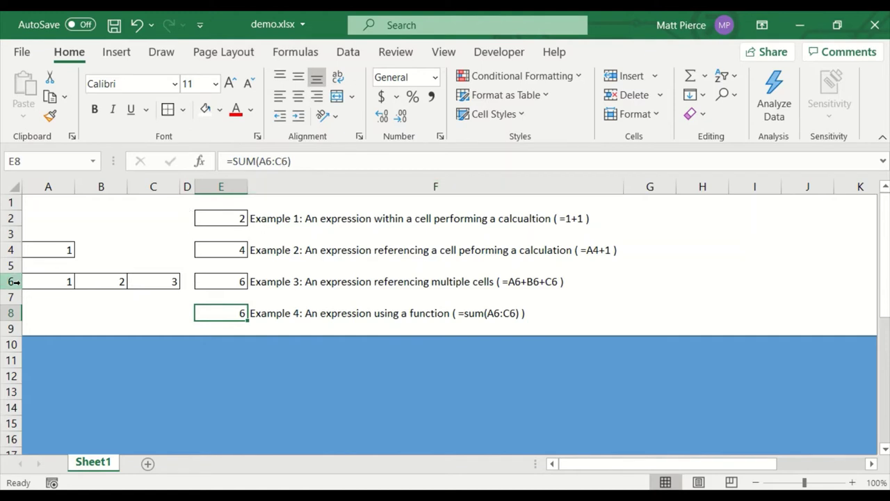
{"action": "left_click_drag", "start_coordinate": [42, 281], "coordinate": [135, 287]}
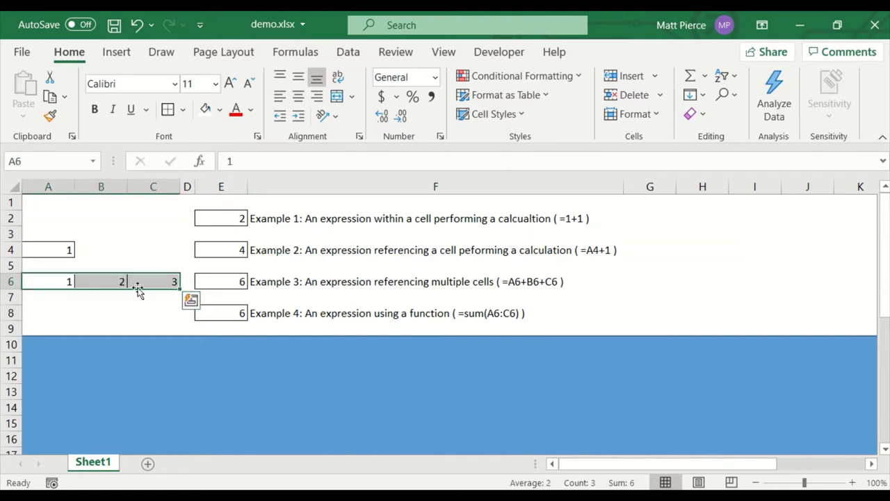
{"action": "left_click", "coordinate": [233, 312]}
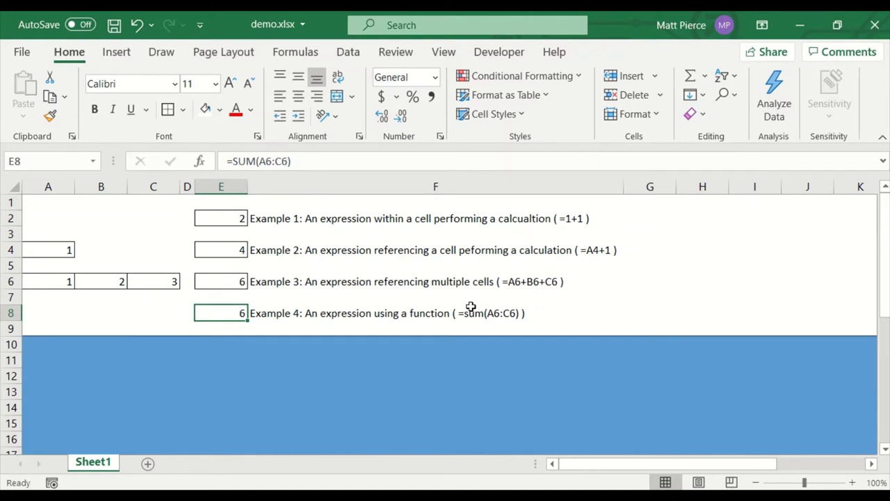
{"action": "key", "text": "ctrl+grave"}
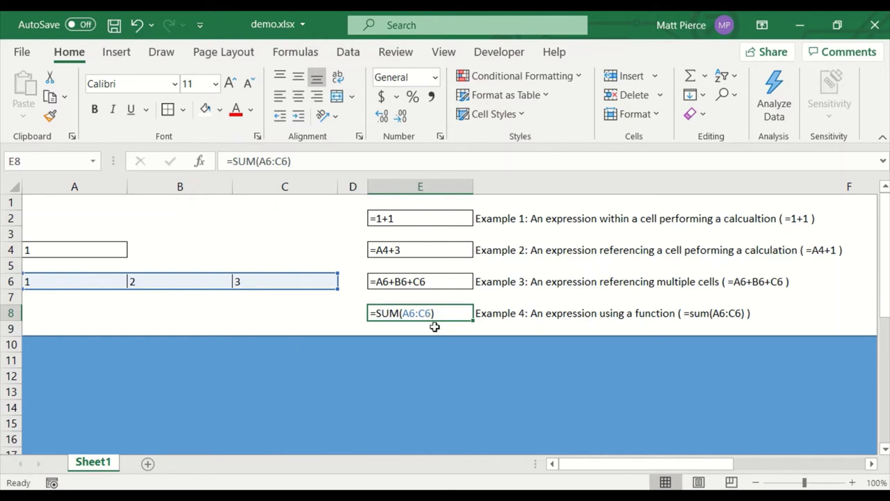
{"action": "key", "text": "ctrl+grave"}
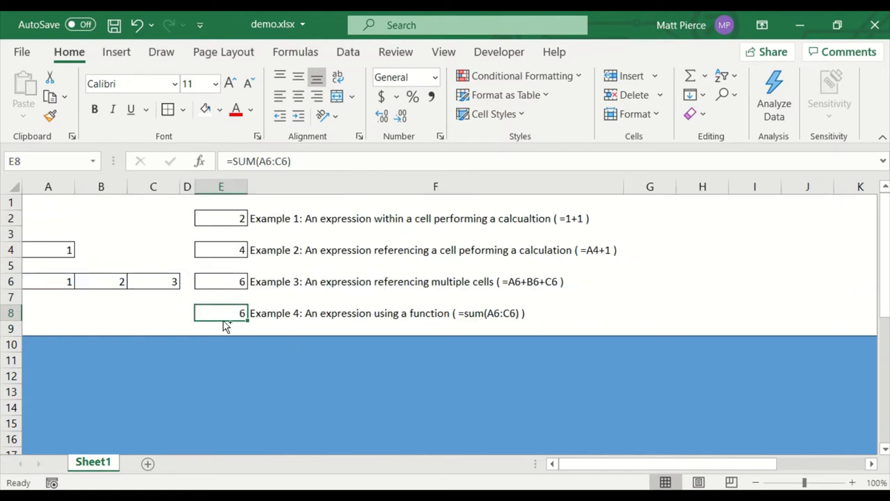
{"action": "key", "text": "ctrl+grave"}
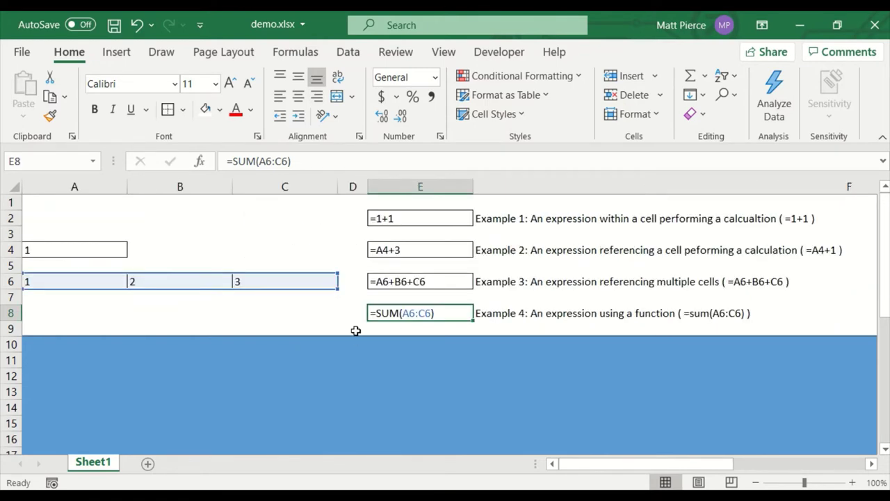
{"action": "key", "text": "ctrl+grave"}
{"action": "key", "text": "ctrl+grave"}
{"action": "key", "text": "ctrl+grave"}
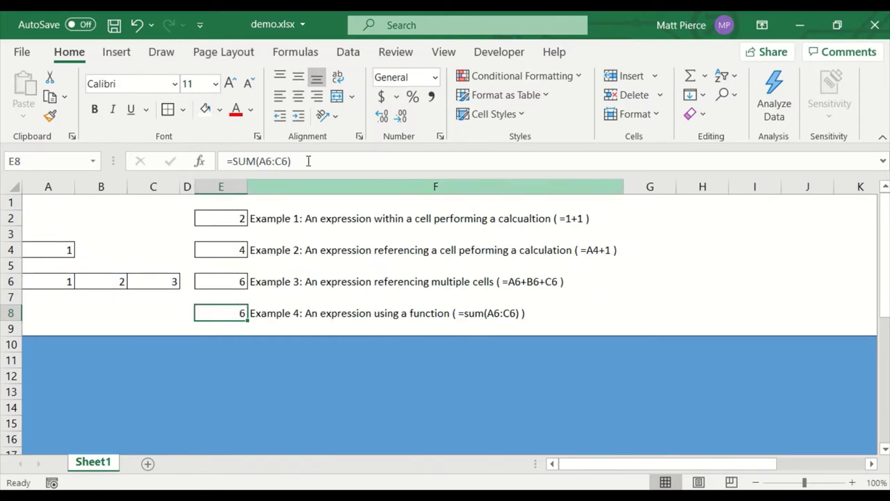
Step: On the Formulas tab, turn Show Formulas on with Ctrl+` and back off to values
{"action": "left_click", "coordinate": [293, 56]}
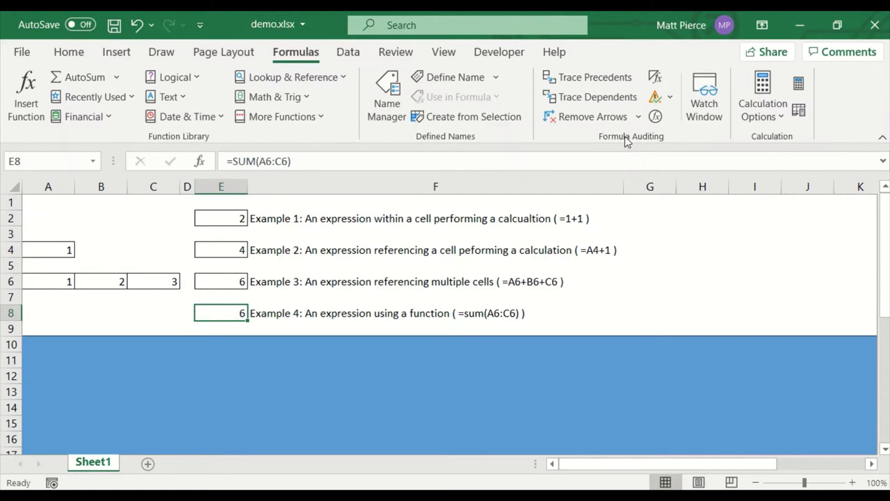
{"action": "key", "text": "ctrl+grave"}
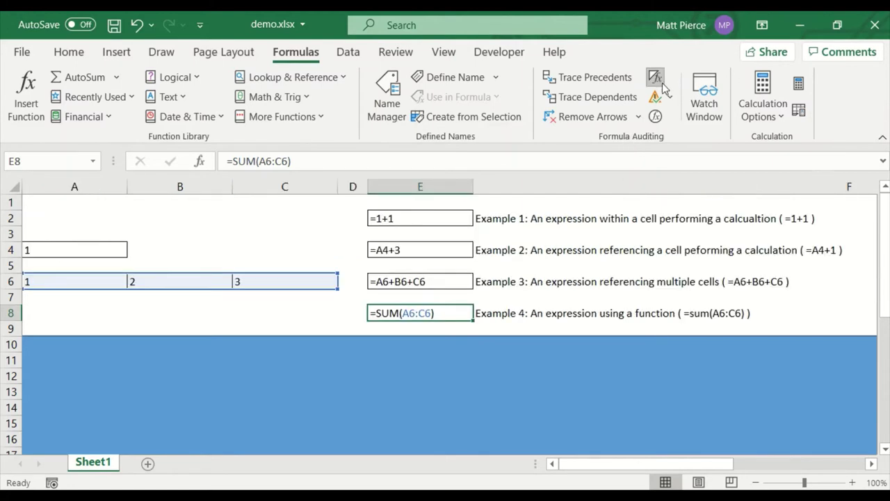
{"action": "left_click", "coordinate": [656, 78]}
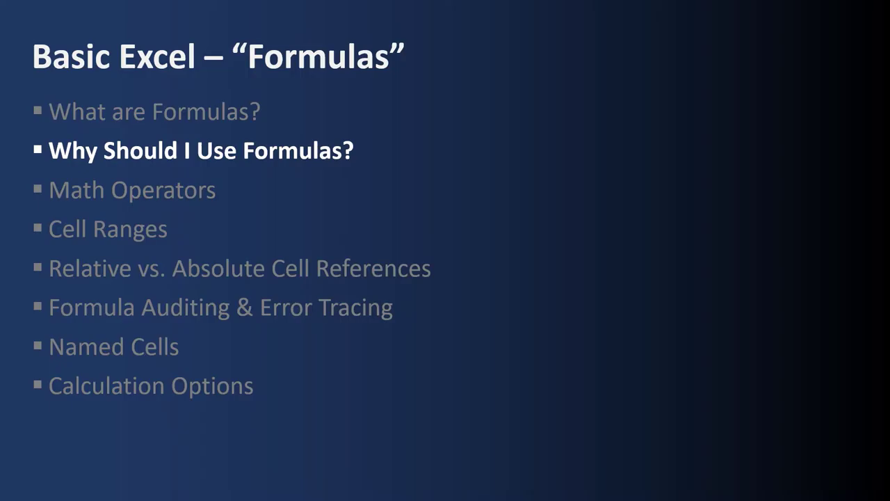
Step: Present the Automation, Repeatability and Visualization bullets, then return to the agenda at Math Operators
{"action": "key", "text": "Right"}
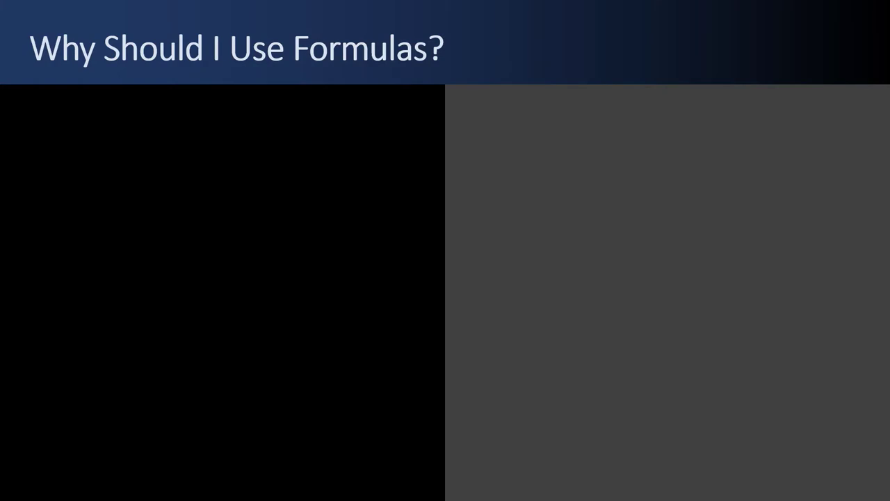
{"action": "key", "text": "Right"}
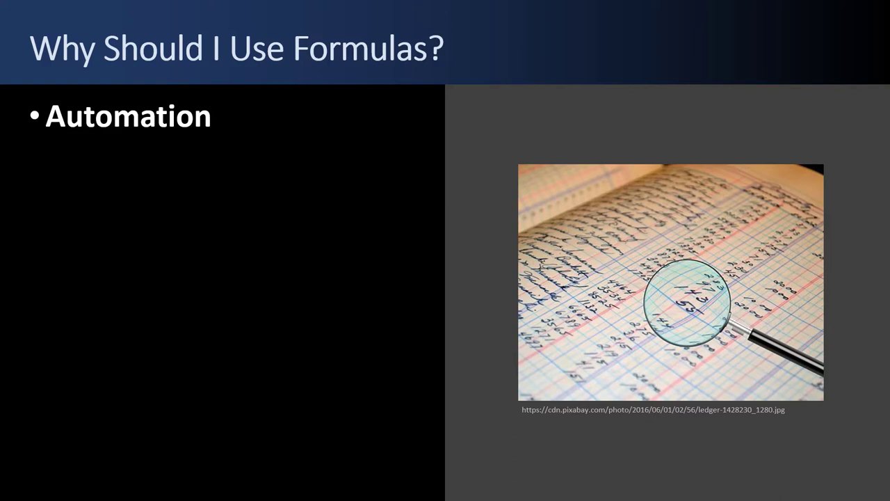
{"action": "key", "text": "Right"}
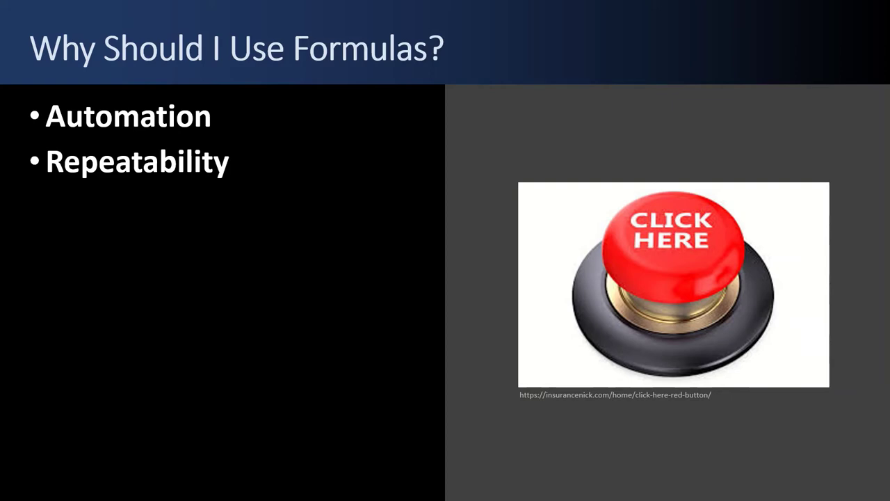
{"action": "key", "text": "Right"}
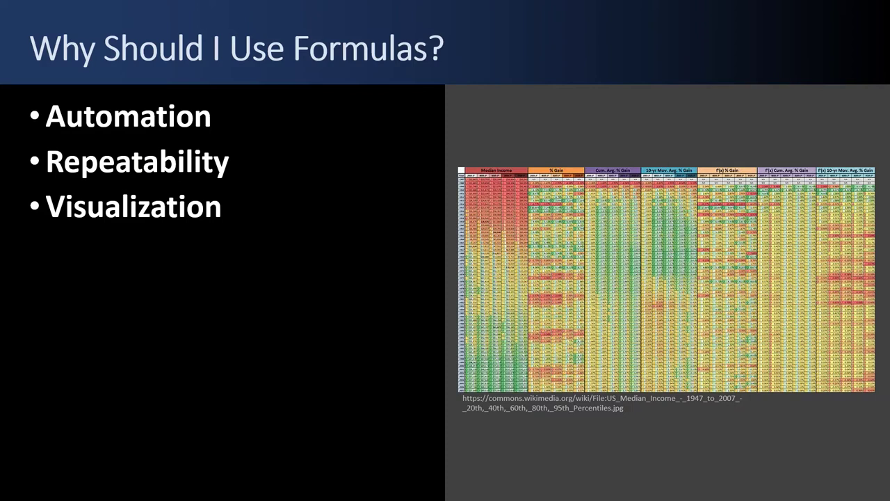
{"action": "key", "text": "Right"}
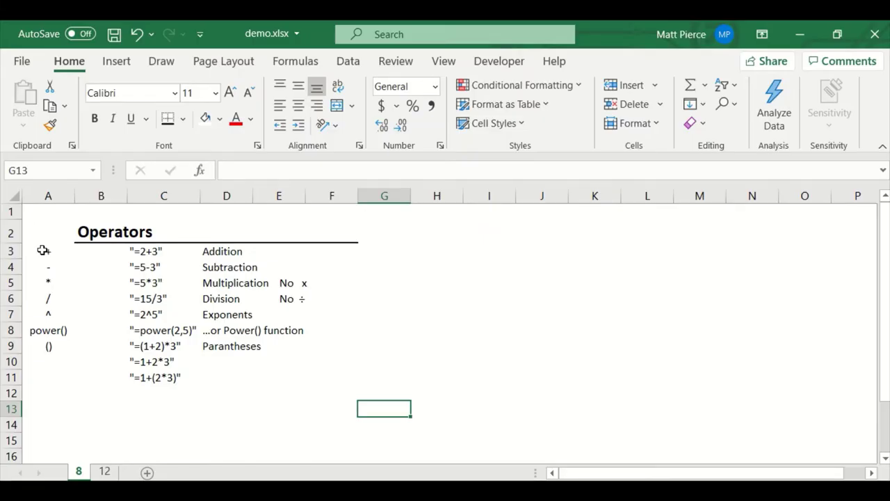
{"action": "left_click_drag", "start_coordinate": [44, 249], "coordinate": [46, 381]}
{"action": "left_click", "coordinate": [164, 409]}
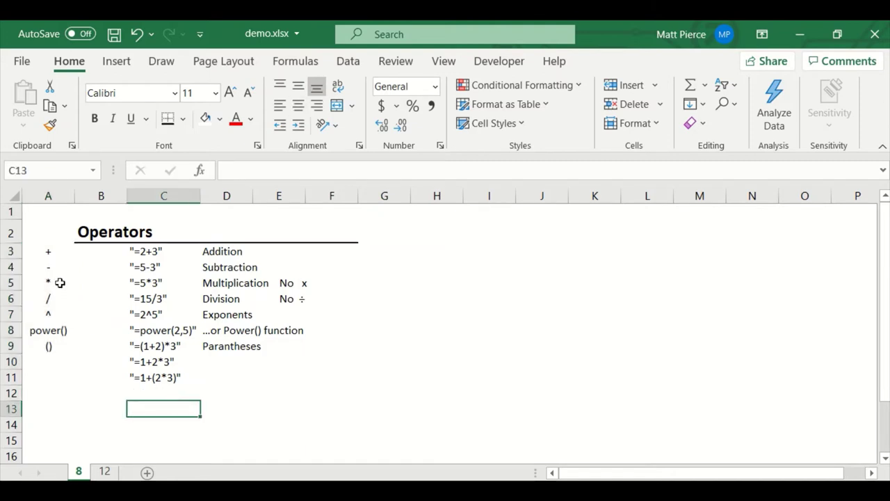
{"action": "left_click", "coordinate": [41, 249]}
{"action": "left_click", "coordinate": [46, 267]}
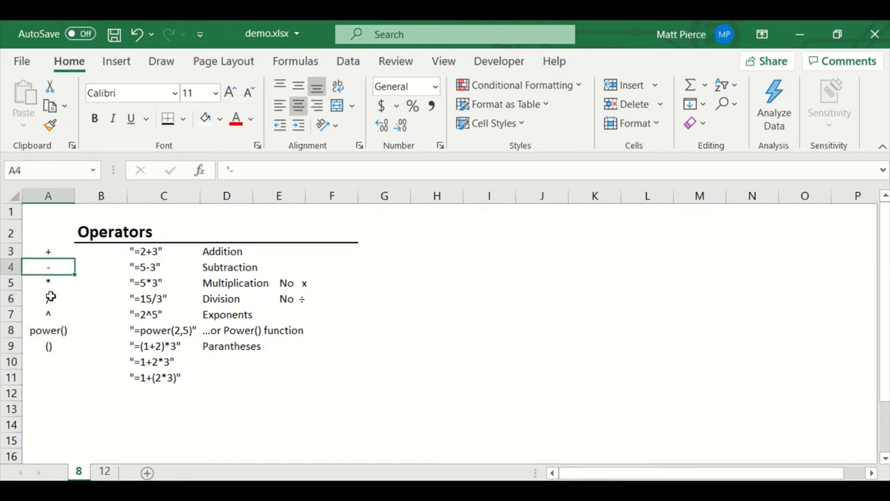
{"action": "left_click", "coordinate": [41, 285]}
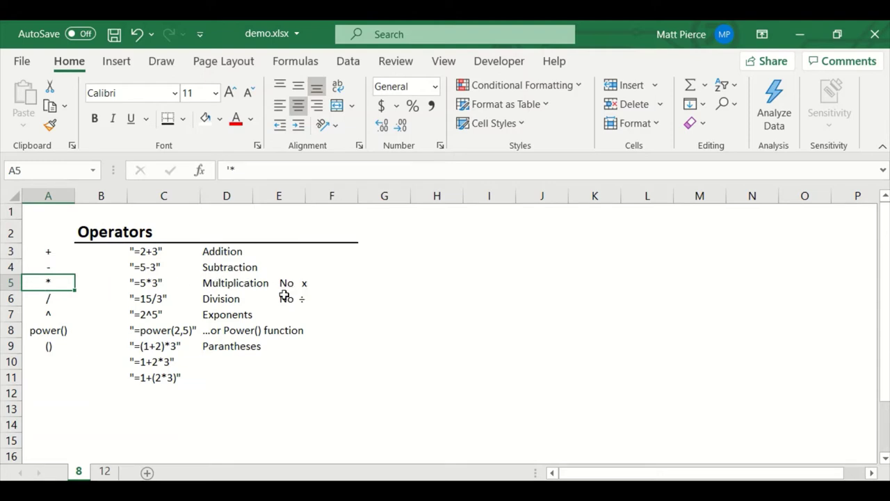
{"action": "left_click", "coordinate": [48, 301]}
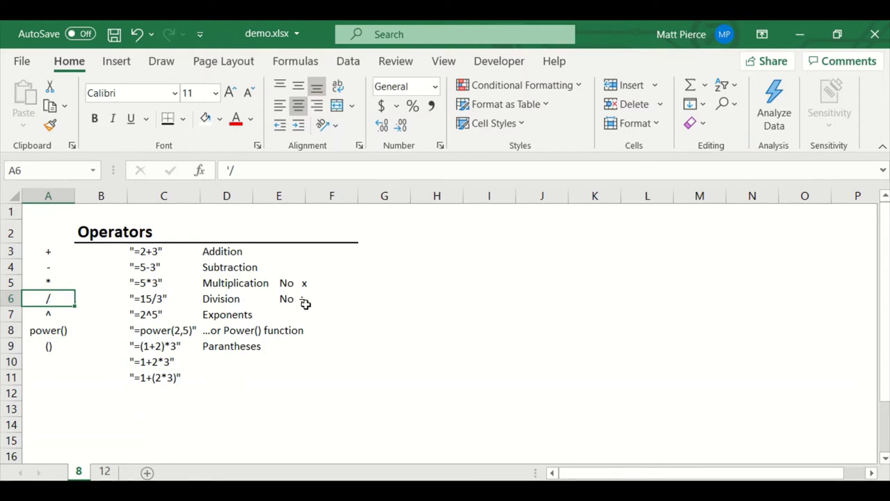
{"action": "left_click", "coordinate": [35, 315]}
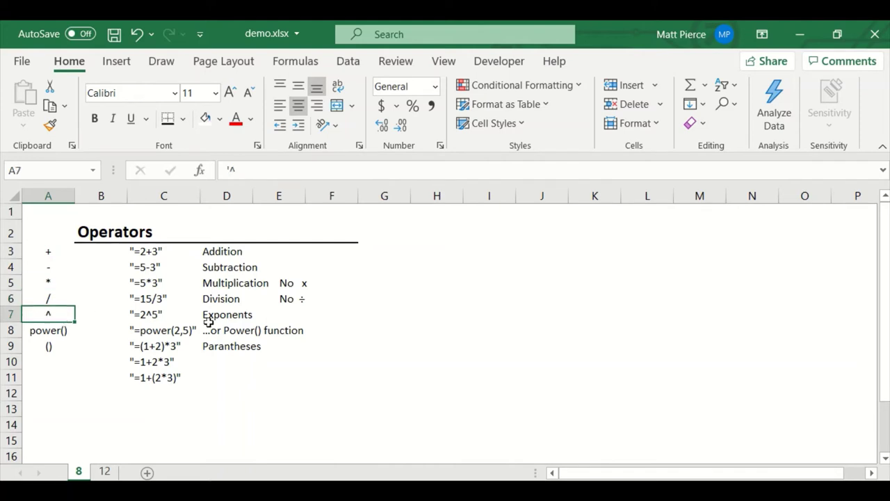
{"action": "left_click", "coordinate": [226, 316]}
{"action": "left_click", "coordinate": [40, 335]}
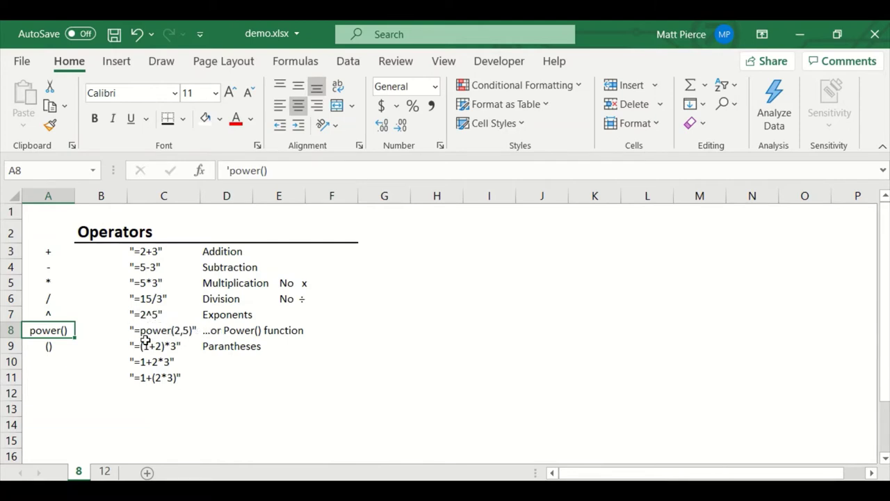
{"action": "left_click", "coordinate": [48, 348]}
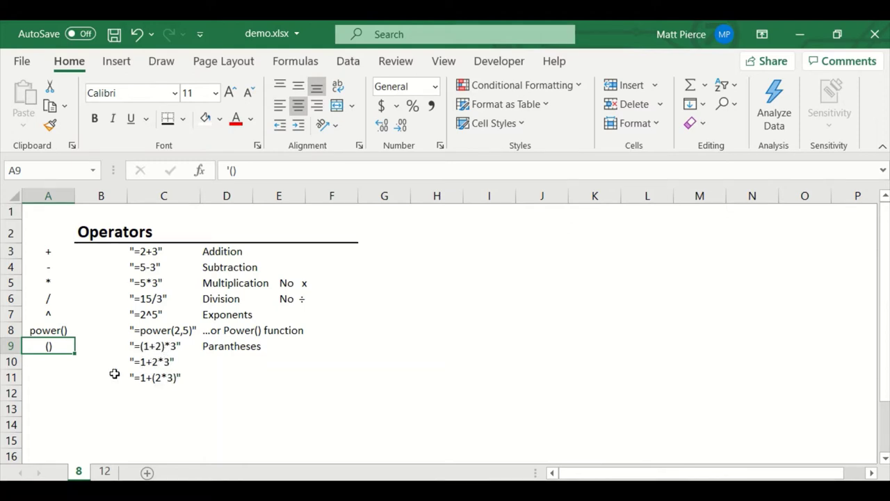
Step: Enter =2+3, =5-3, =5*3, =15/3 and =2^5 in B3:B7, giving 5, 2, 15, 5, 32
{"action": "left_click", "coordinate": [99, 251]}
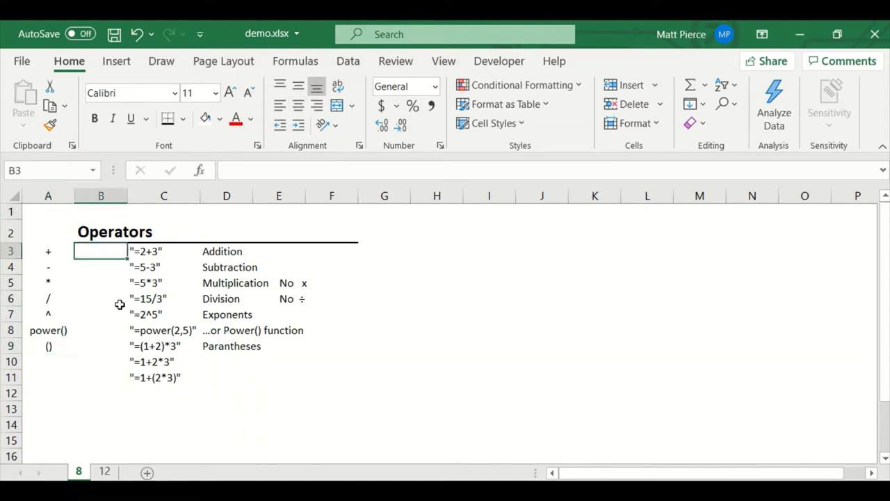
{"action": "type", "text": "=2+3"}
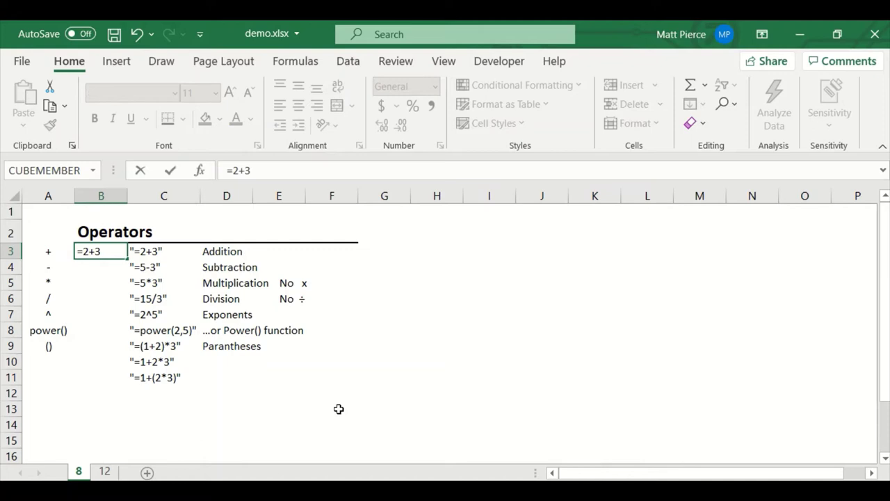
{"action": "key", "text": "Return"}
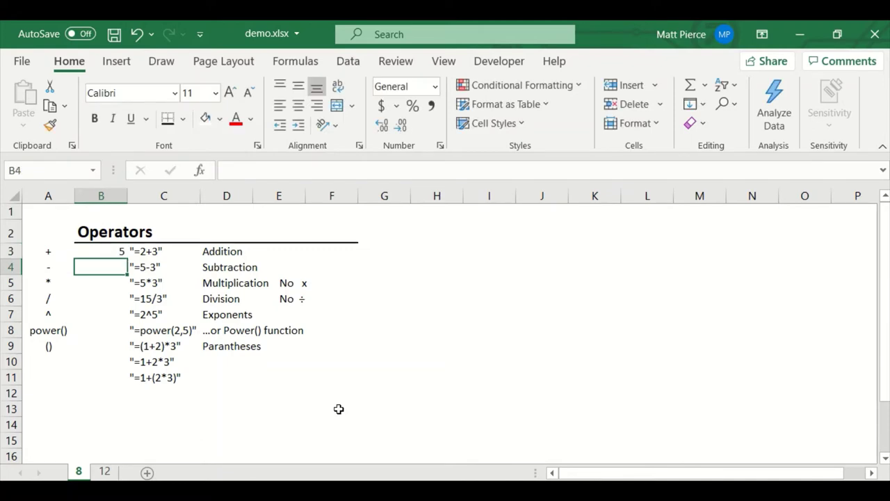
{"action": "type", "text": "=5-3"}
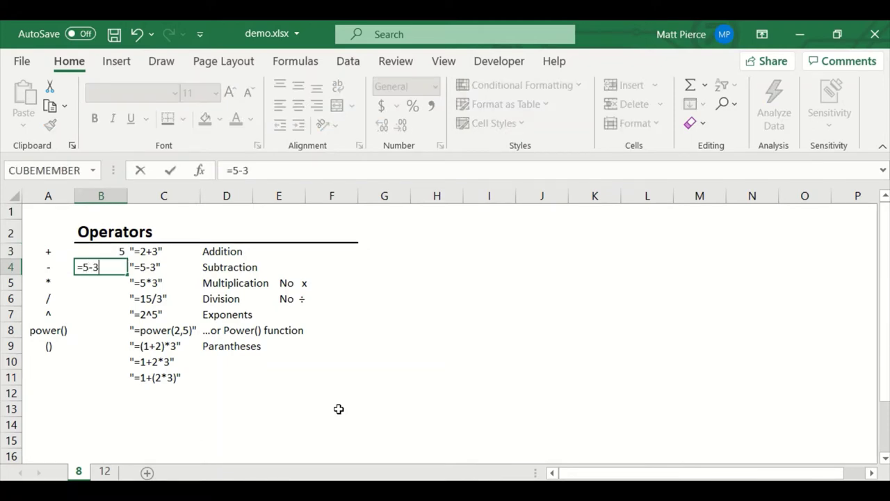
{"action": "key", "text": "Return"}
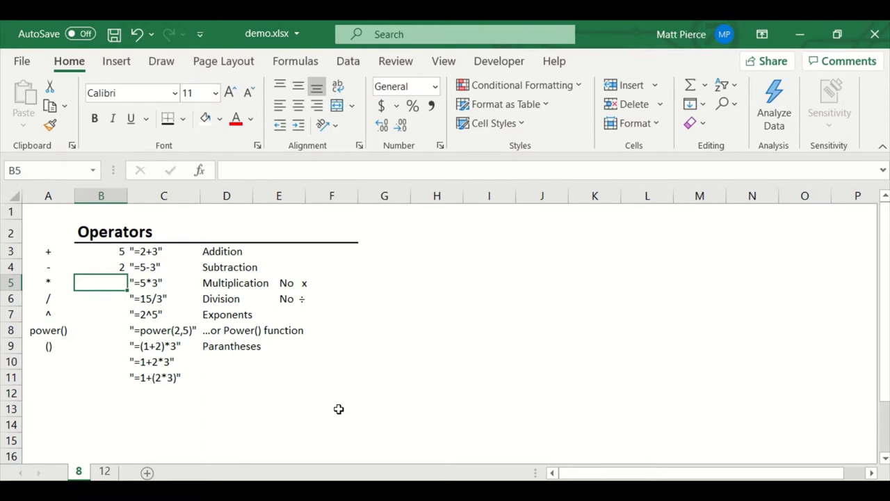
{"action": "type", "text": "=5*3"}
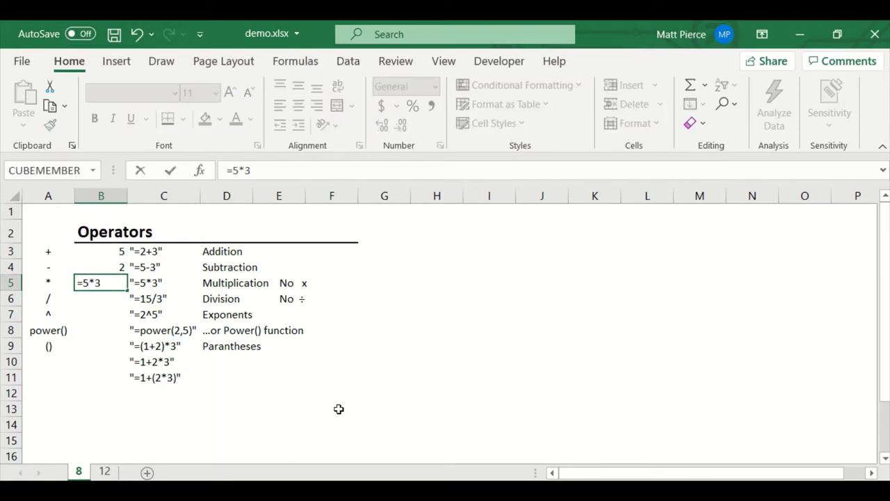
{"action": "key", "text": "Return"}
{"action": "type", "text": "=15/3"}
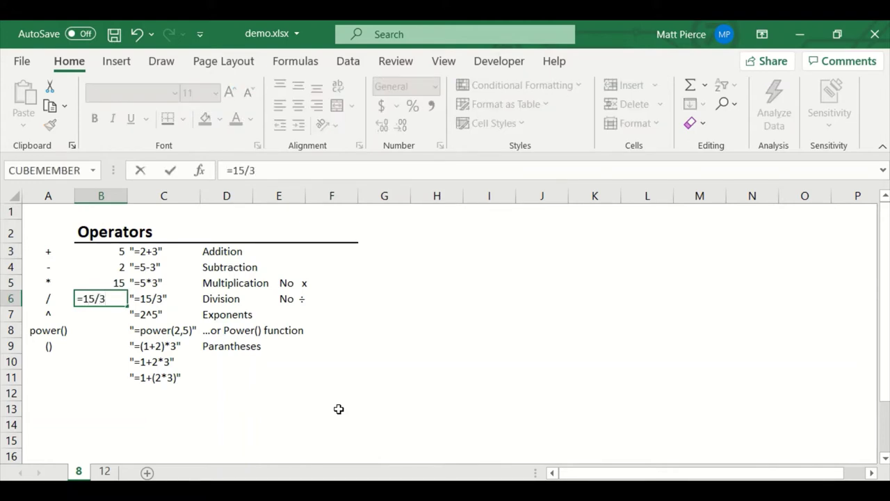
{"action": "key", "text": "Return"}
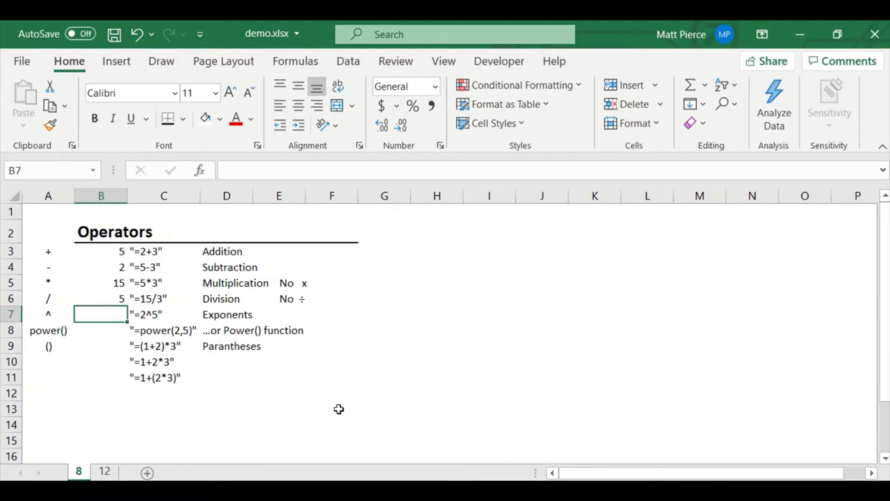
{"action": "type", "text": "=2^5"}
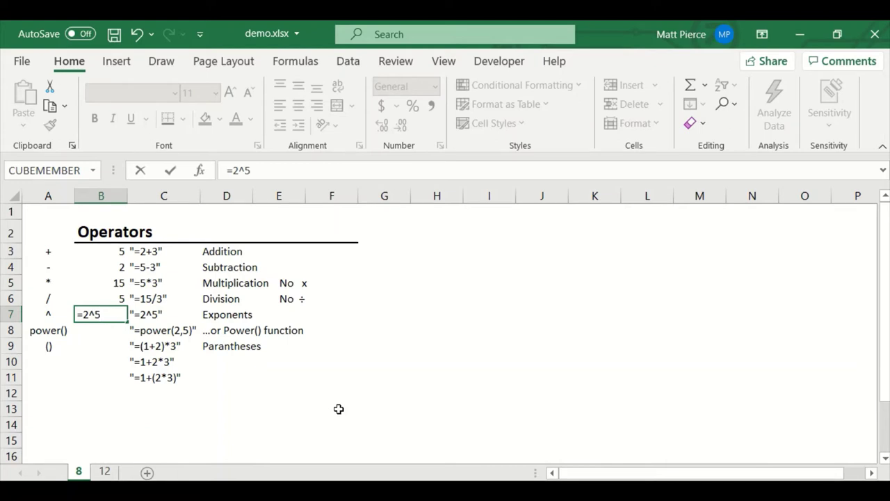
{"action": "key", "text": "Return"}
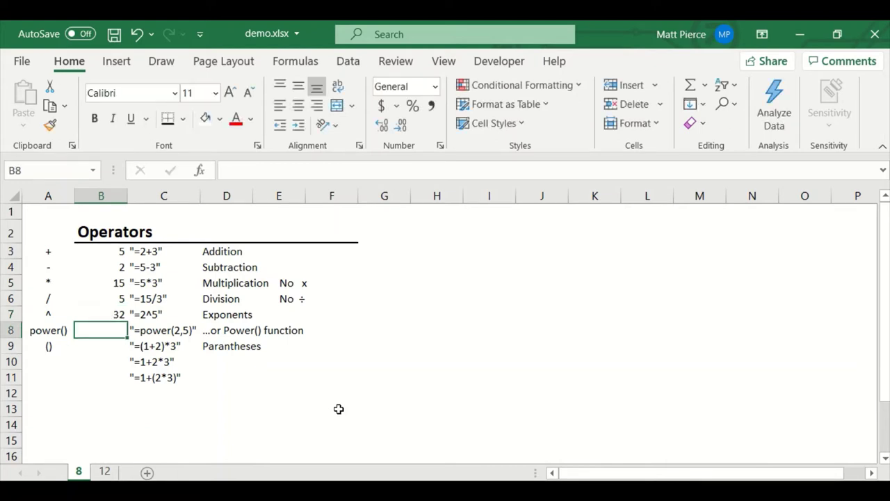
Step: Enter =POWER(2,5) in B8, giving 32, and compare it with the exponent formula
{"action": "type", "text": "=p"}
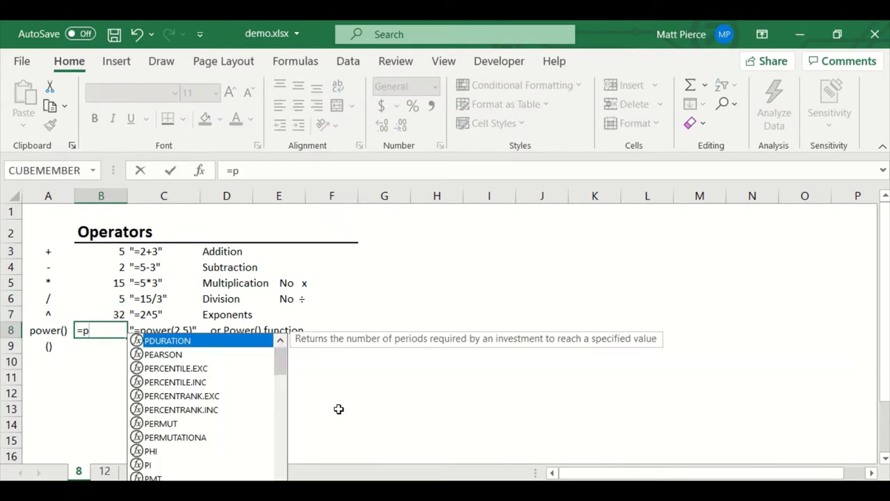
{"action": "type", "text": "ower(2"}
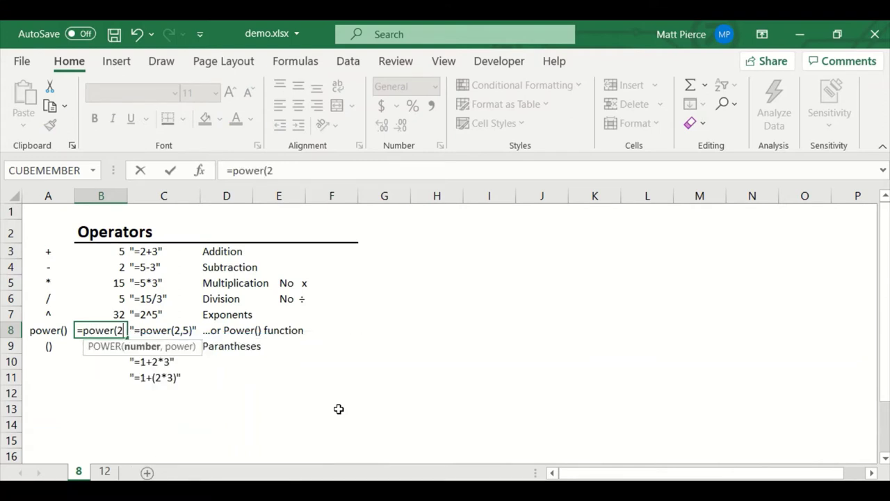
{"action": "type", "text": ",5)"}
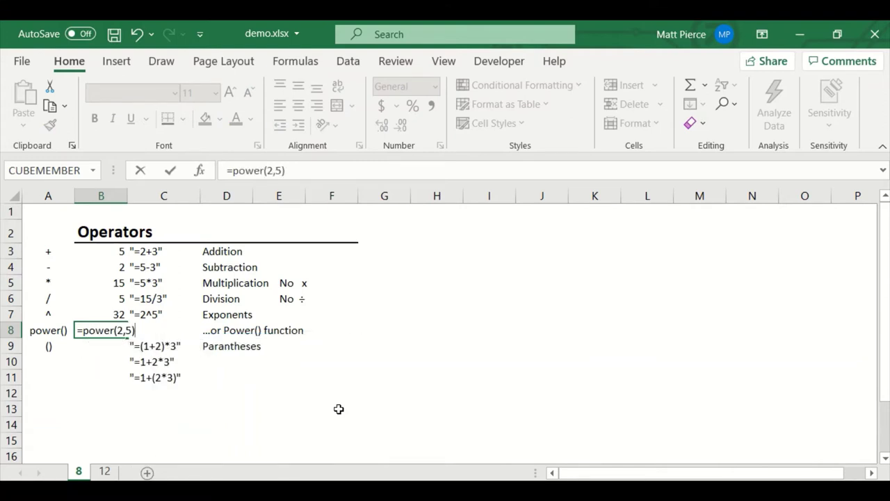
{"action": "key", "text": "Return"}
{"action": "key", "text": "Up"}
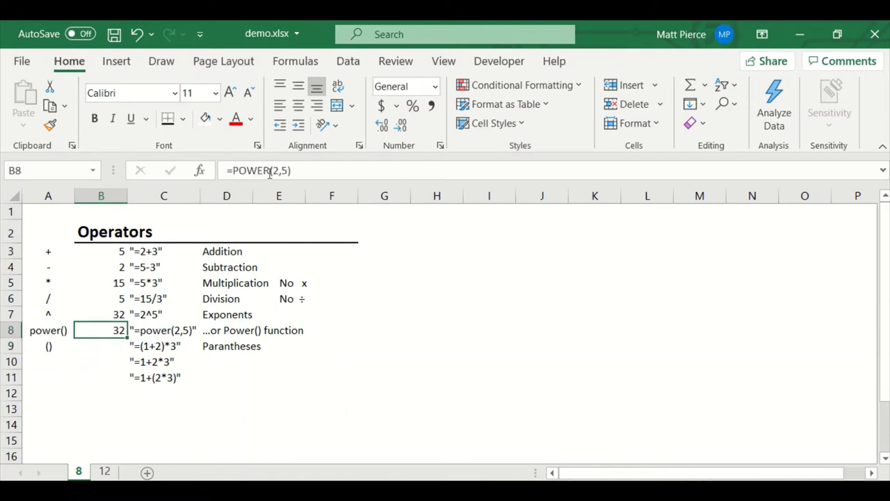
{"action": "left_click", "coordinate": [104, 313]}
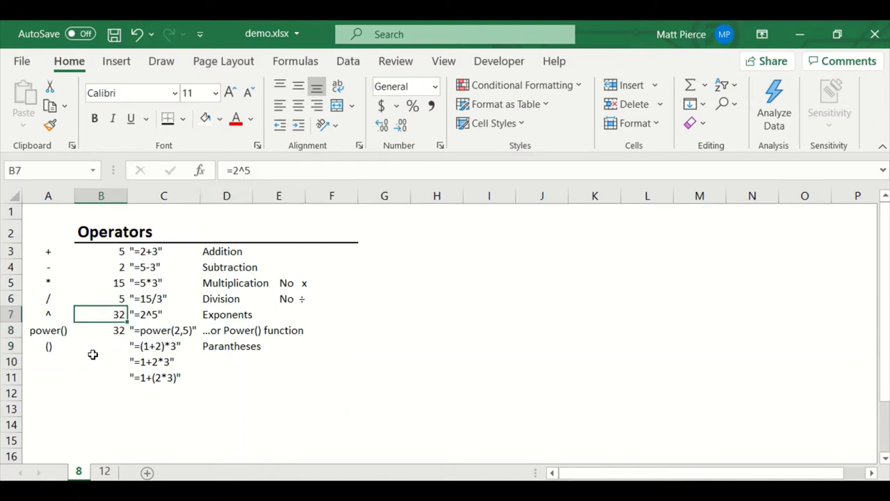
Step: Enter =(1+2)*3, =1+2*3 and =1+(2*3) in B9:B11, giving 9, 7 and 7
{"action": "left_click", "coordinate": [110, 345]}
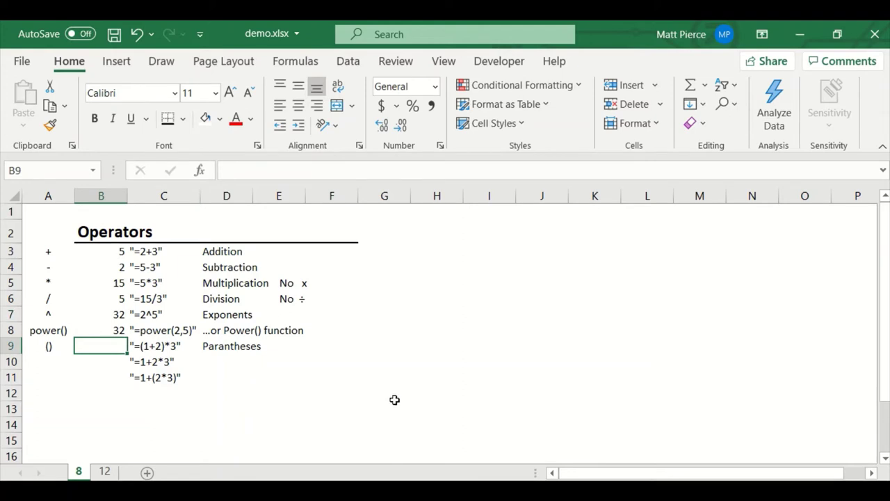
{"action": "type", "text": "=(1"}
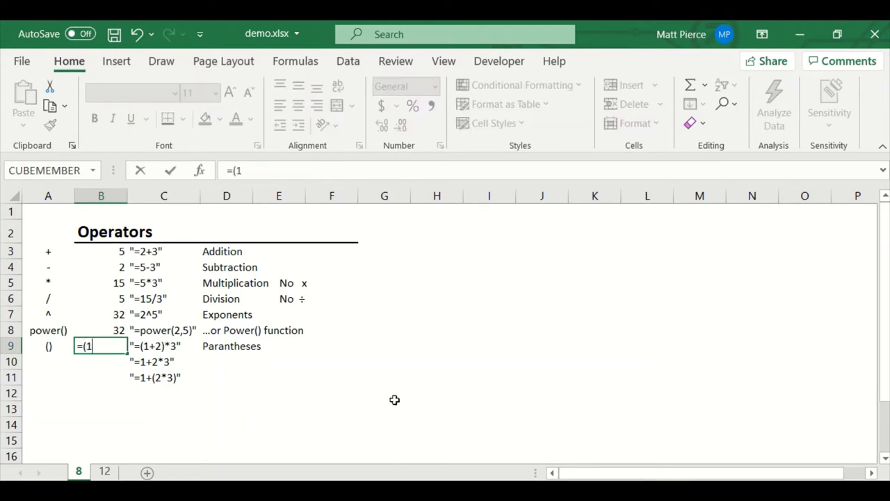
{"action": "type", "text": "+2)*3"}
{"action": "key", "text": "Return"}
{"action": "key", "text": "Up"}
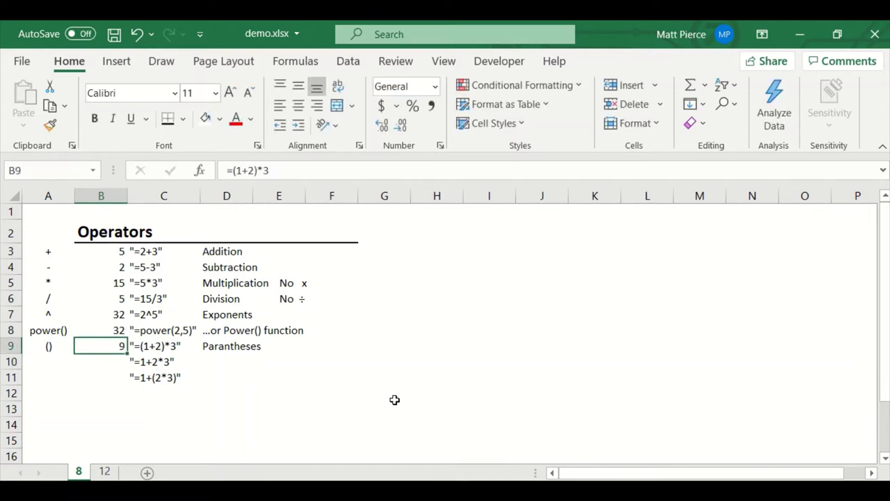
{"action": "key", "text": "Down"}
{"action": "type", "text": "=1"}
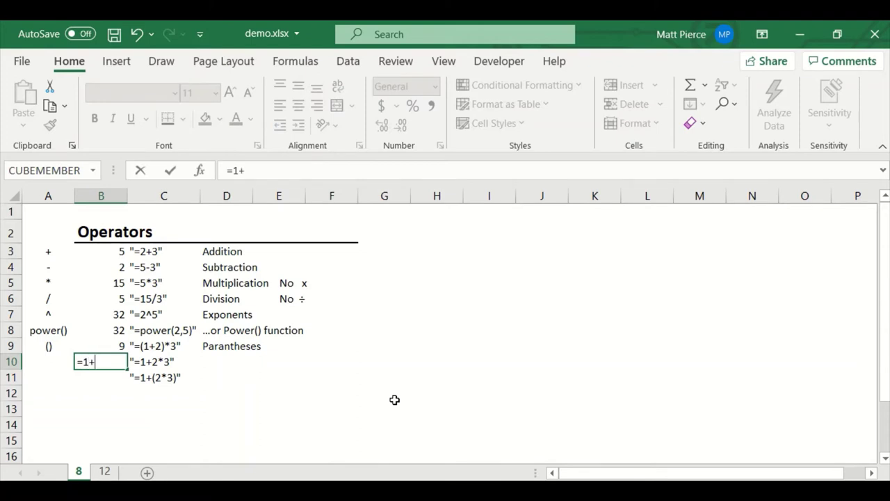
{"action": "type", "text": "+2*3"}
{"action": "key", "text": "Return"}
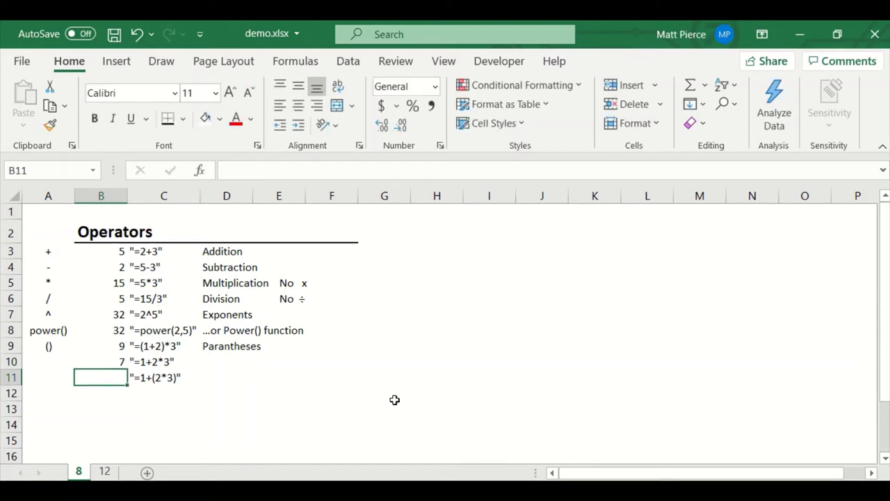
{"action": "type", "text": "="}
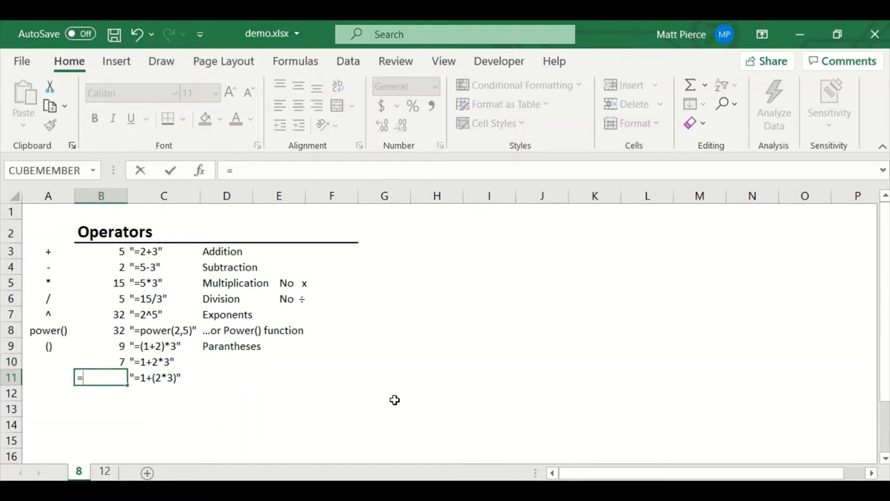
{"action": "type", "text": "1+(2*3"}
{"action": "key", "text": "Return"}
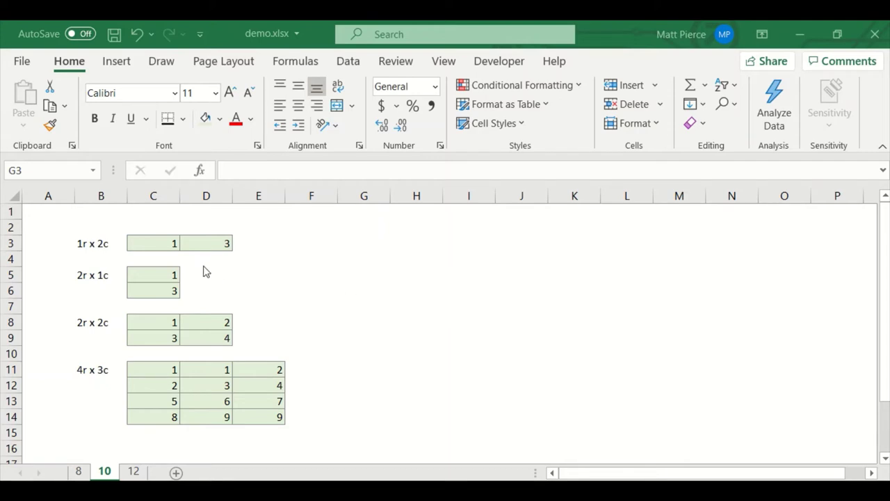
{"action": "left_click", "coordinate": [152, 242]}
{"action": "left_click_drag", "start_coordinate": [152, 242], "coordinate": [198, 251]}
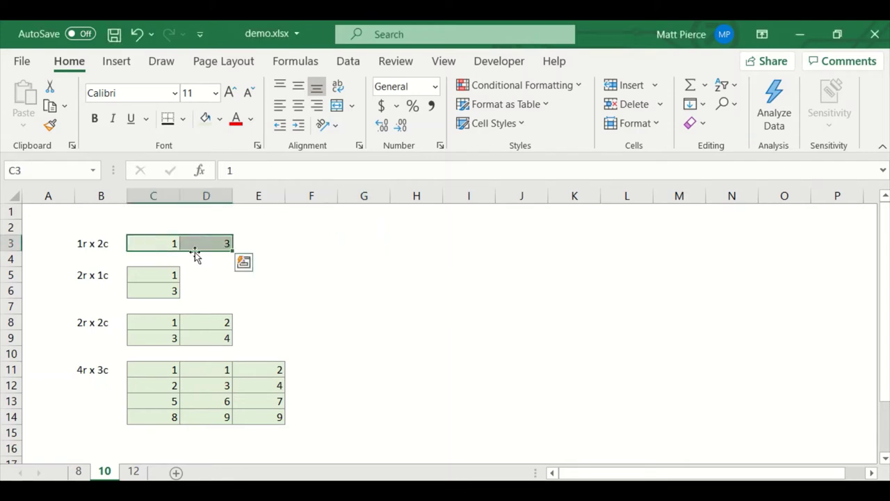
{"action": "left_click_drag", "start_coordinate": [157, 275], "coordinate": [162, 289]}
{"action": "left_click_drag", "start_coordinate": [165, 328], "coordinate": [198, 342]}
{"action": "left_click_drag", "start_coordinate": [161, 371], "coordinate": [258, 417]}
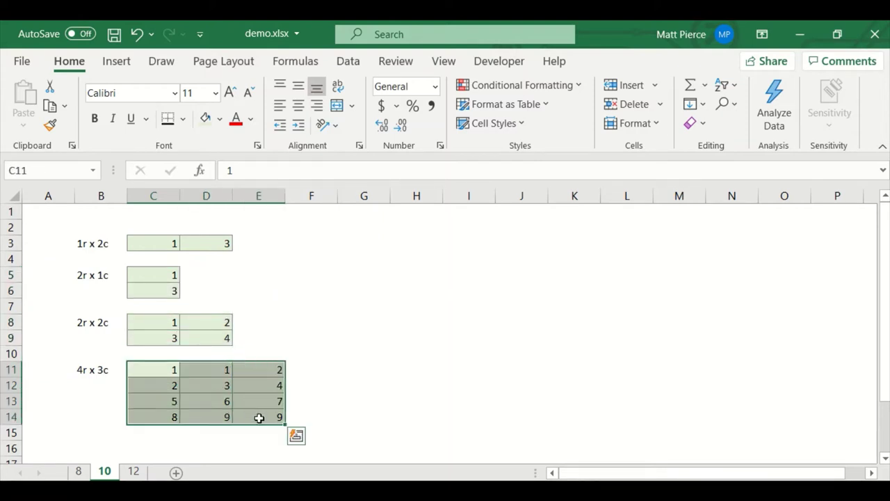
{"action": "left_click", "coordinate": [366, 375]}
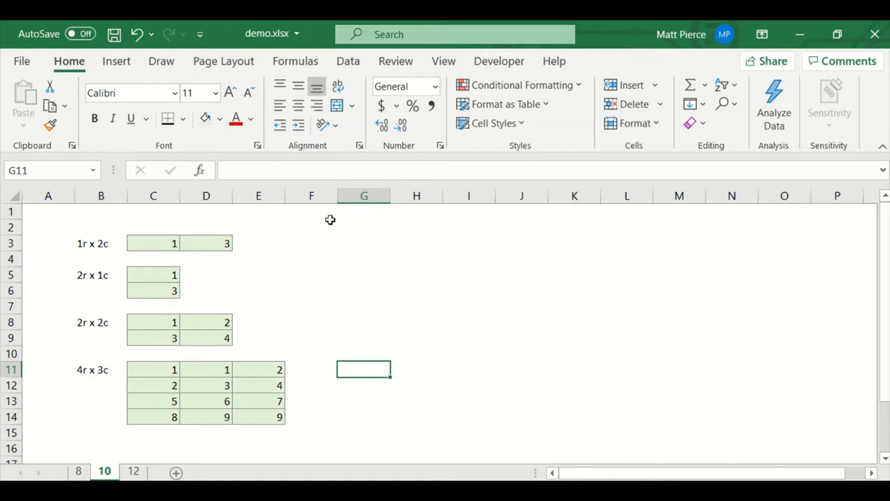
{"action": "left_click", "coordinate": [352, 238]}
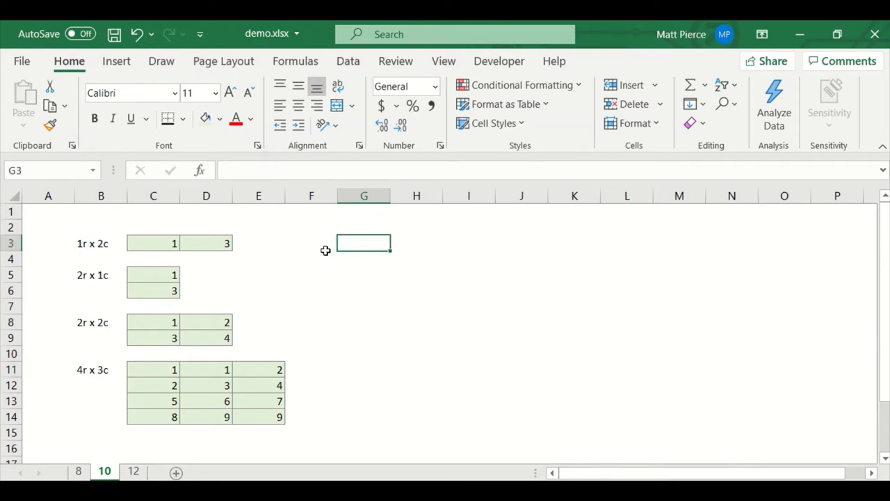
{"action": "type", "text": "="}
{"action": "left_click_drag", "start_coordinate": [154, 244], "coordinate": [198, 246]}
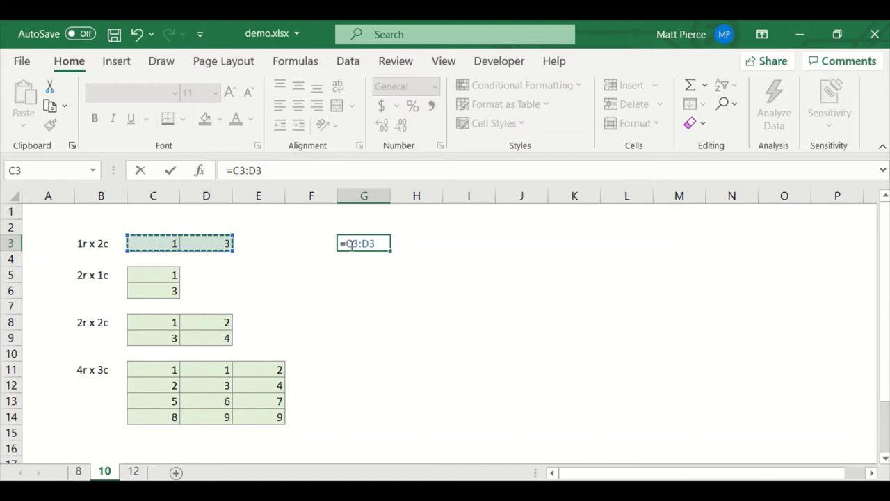
{"action": "left_click_drag", "start_coordinate": [346, 243], "coordinate": [380, 244]}
{"action": "key", "text": "Escape"}
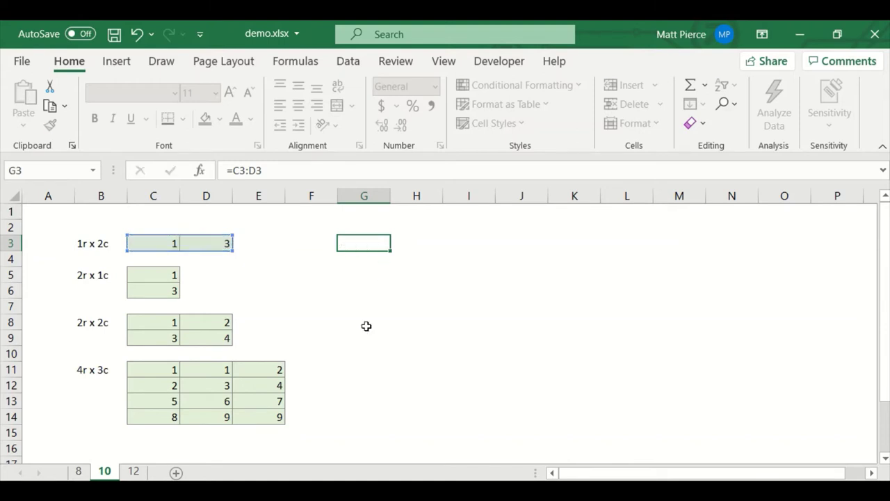
{"action": "left_click", "coordinate": [361, 370]}
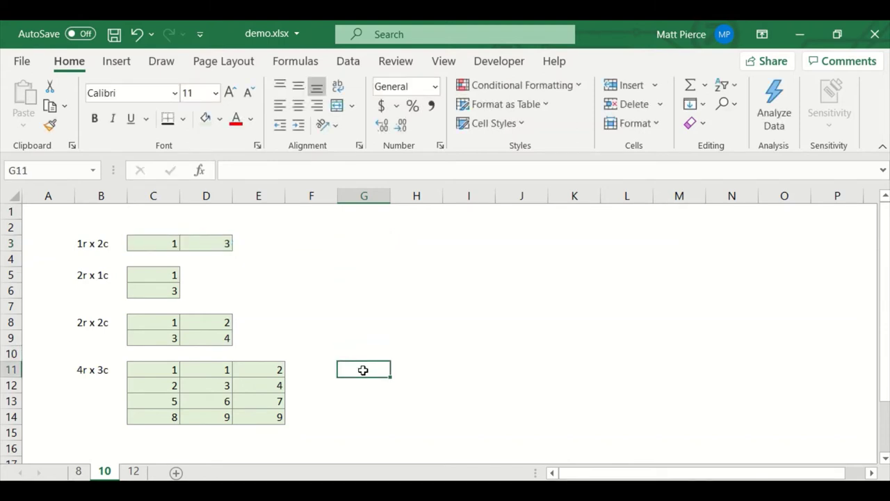
{"action": "type", "text": "="}
{"action": "left_click", "coordinate": [151, 368]}
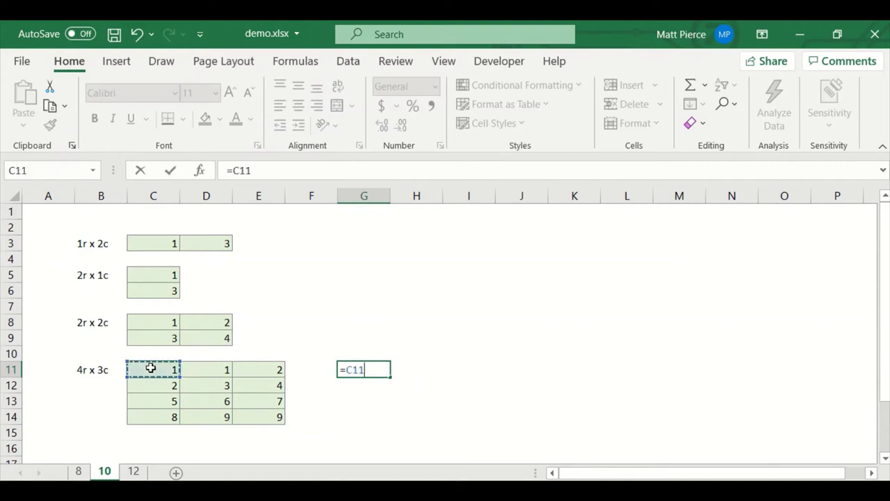
{"action": "left_click_drag", "start_coordinate": [150, 368], "coordinate": [265, 421]}
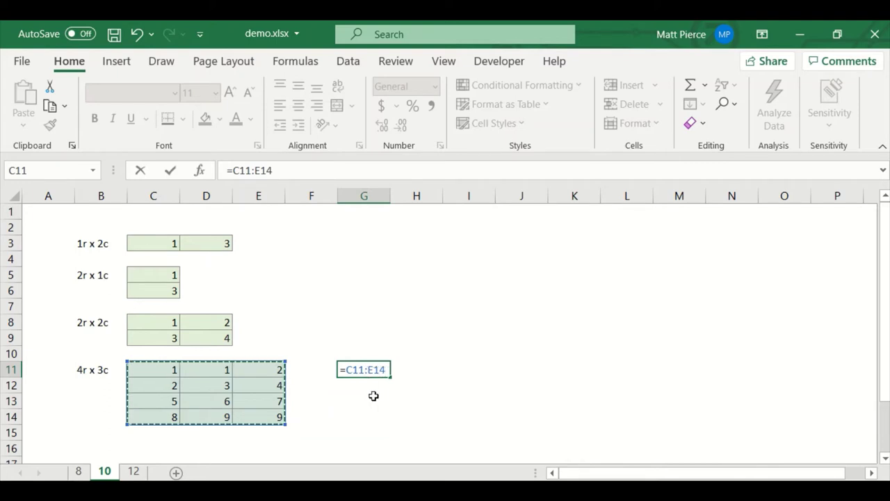
{"action": "key", "text": "Escape"}
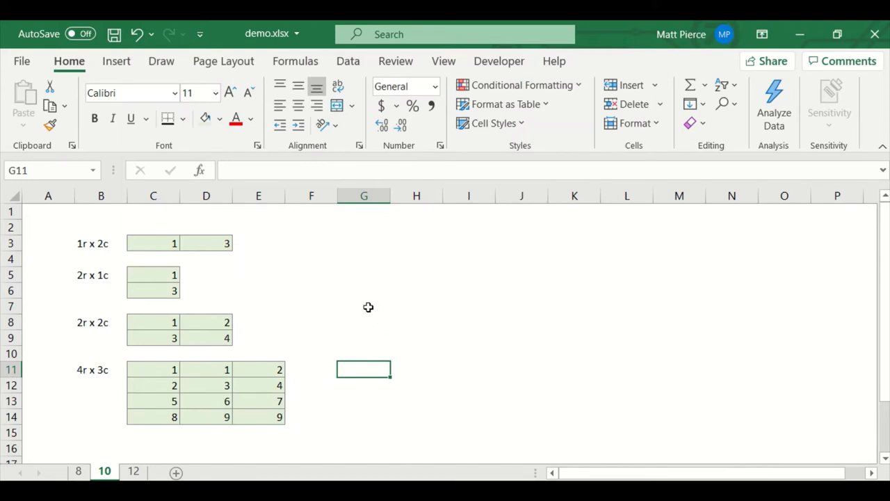
{"action": "left_click", "coordinate": [362, 242]}
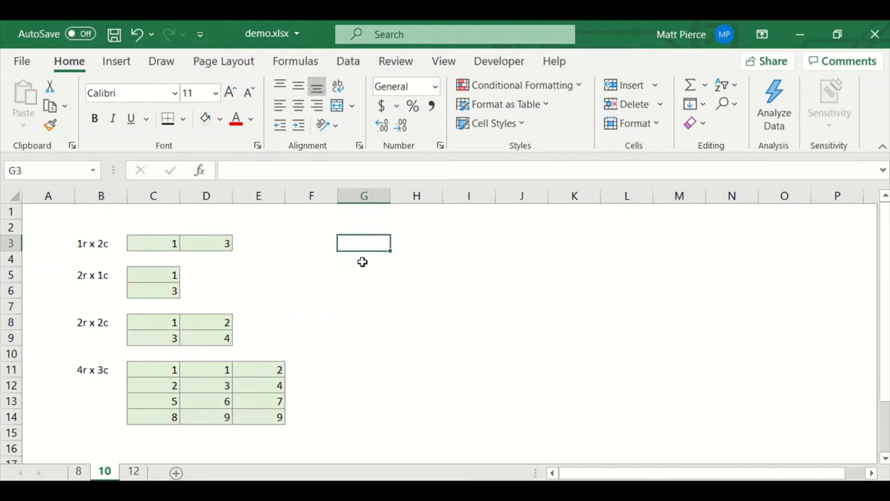
Step: Enter =AVERAGE(C3:D3) in G3 so it shows 2
{"action": "type", "text": "=average("}
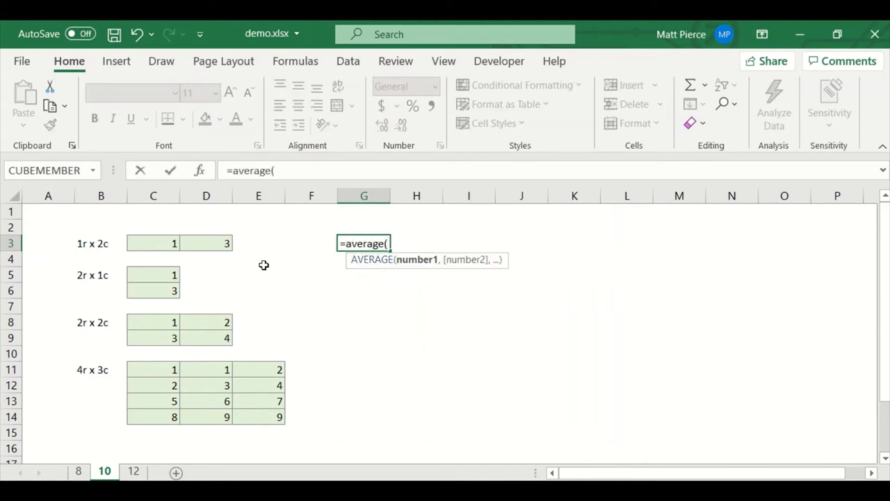
{"action": "left_click_drag", "start_coordinate": [159, 240], "coordinate": [194, 243]}
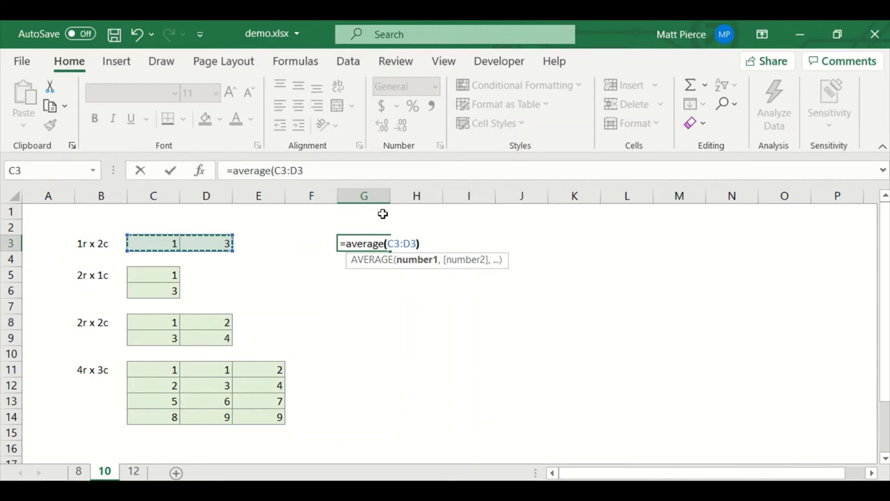
{"action": "type", "text": ")"}
{"action": "key", "text": "Return"}
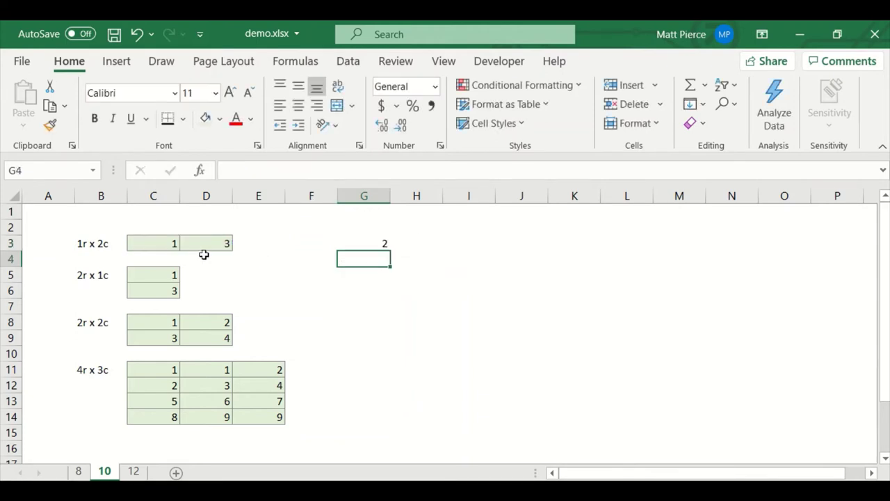
{"action": "left_click", "coordinate": [375, 243]}
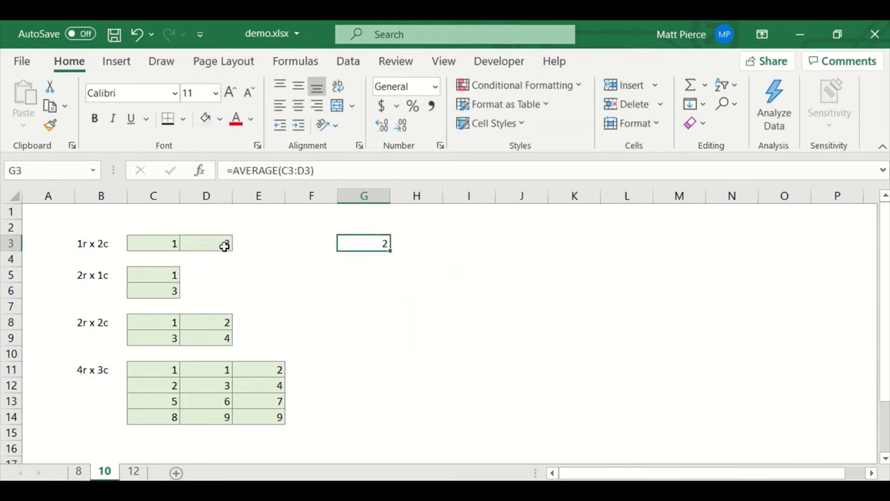
Step: Enter =AVERAGE(C11:E14) in G11 so it shows 4.75
{"action": "left_click", "coordinate": [360, 369]}
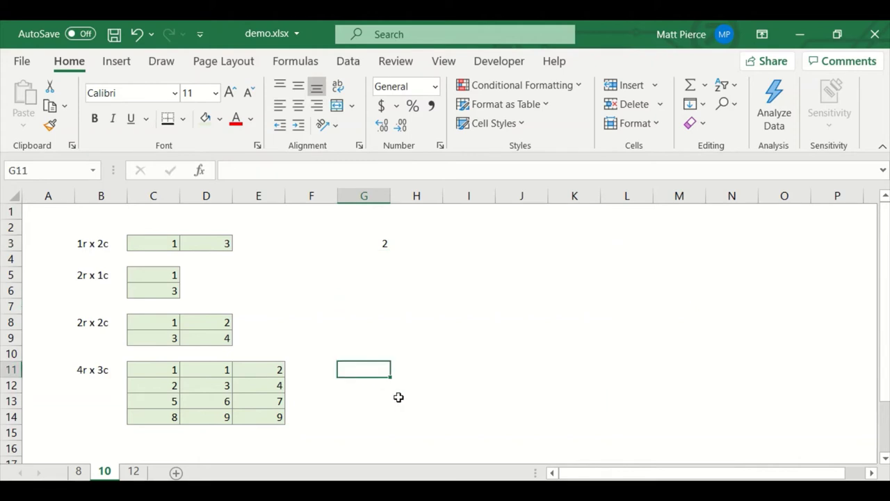
{"action": "type", "text": "=average("}
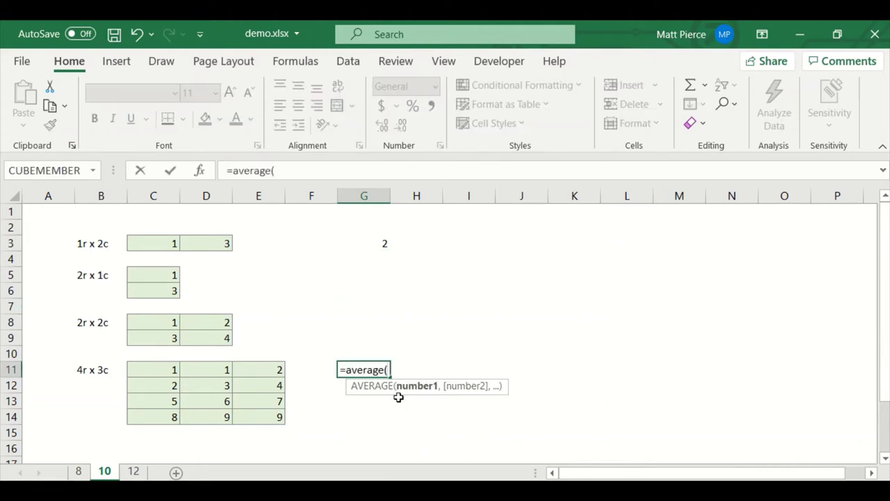
{"action": "left_click_drag", "start_coordinate": [162, 368], "coordinate": [266, 416]}
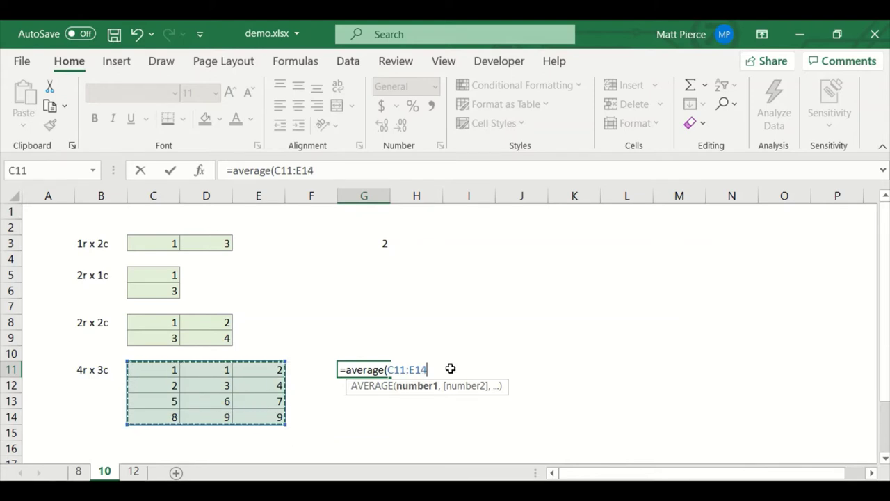
{"action": "type", "text": ")"}
{"action": "key", "text": "Return"}
{"action": "key", "text": "Up"}
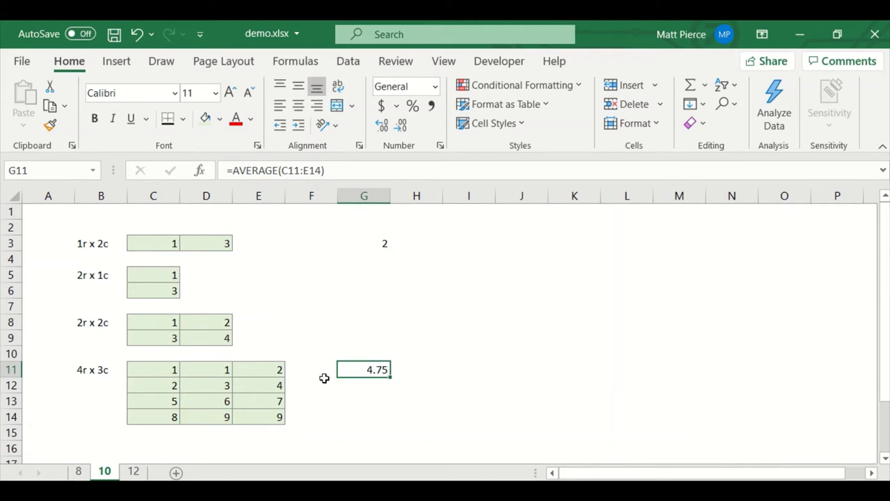
{"action": "left_click", "coordinate": [450, 370]}
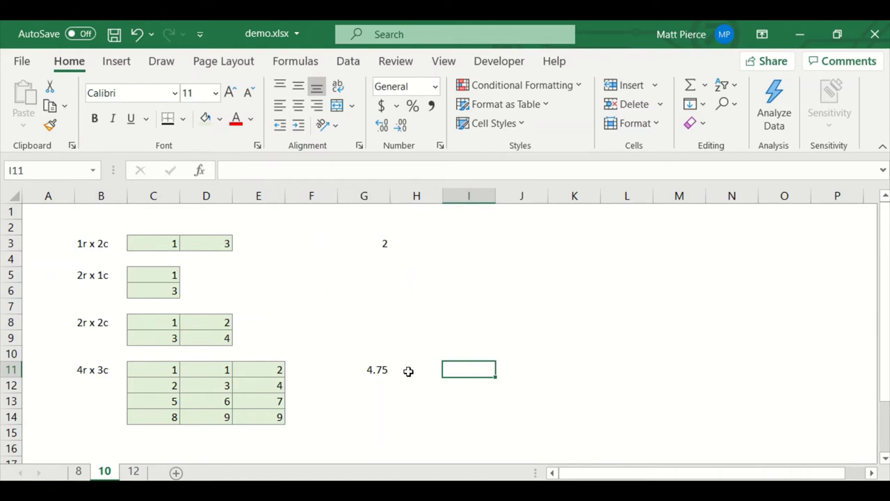
{"action": "left_click", "coordinate": [408, 371]}
{"action": "type", "text": "="}
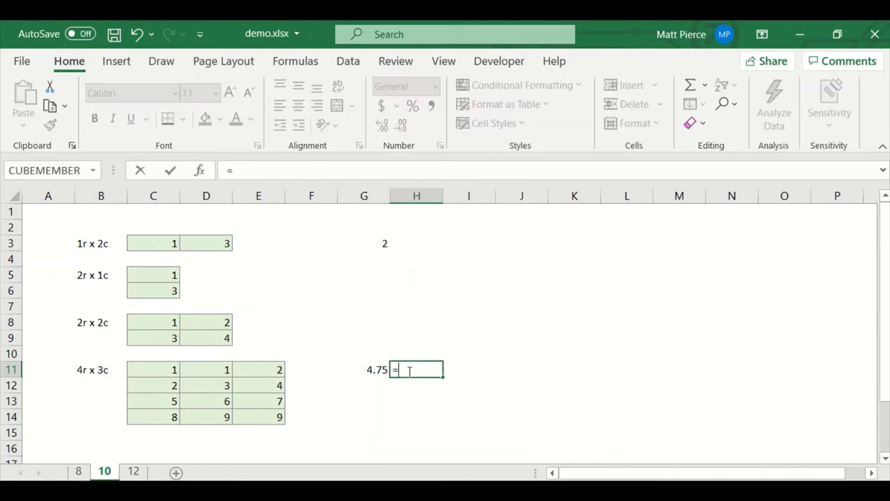
{"action": "left_click", "coordinate": [170, 370]}
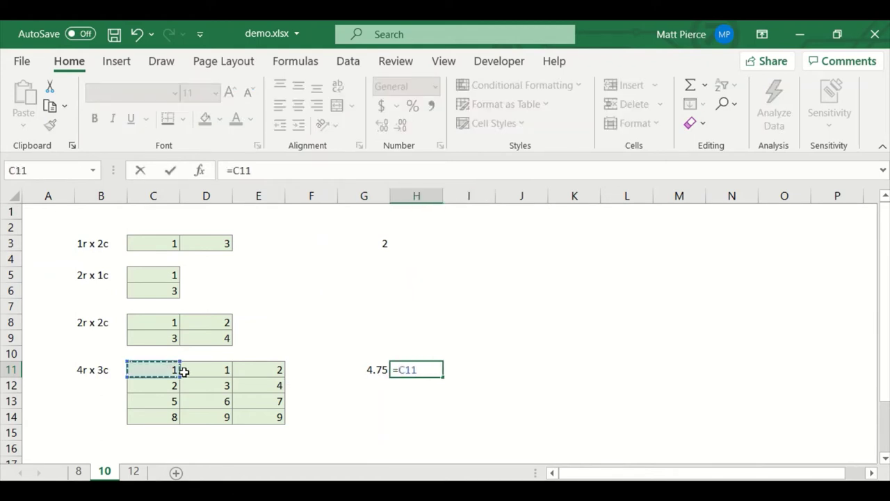
{"action": "left_click", "coordinate": [402, 370]}
{"action": "type", "text": "(C11"}
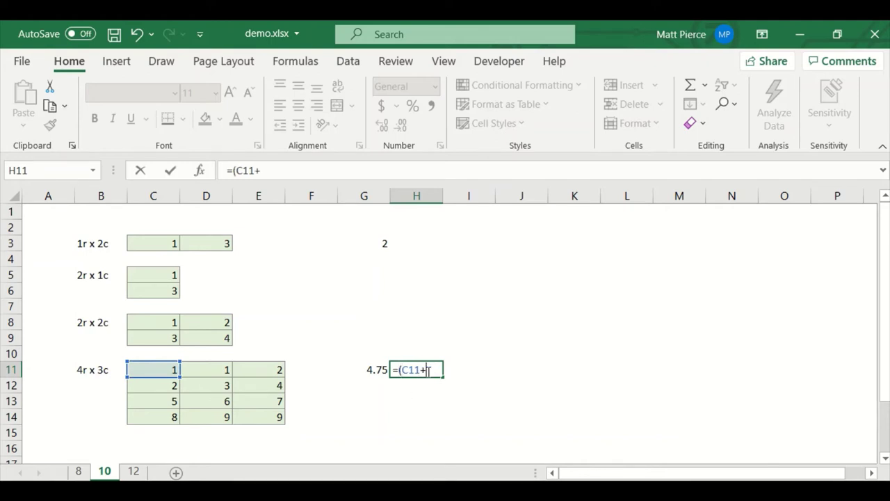
{"action": "type", "text": "+"}
{"action": "left_click", "coordinate": [209, 371]}
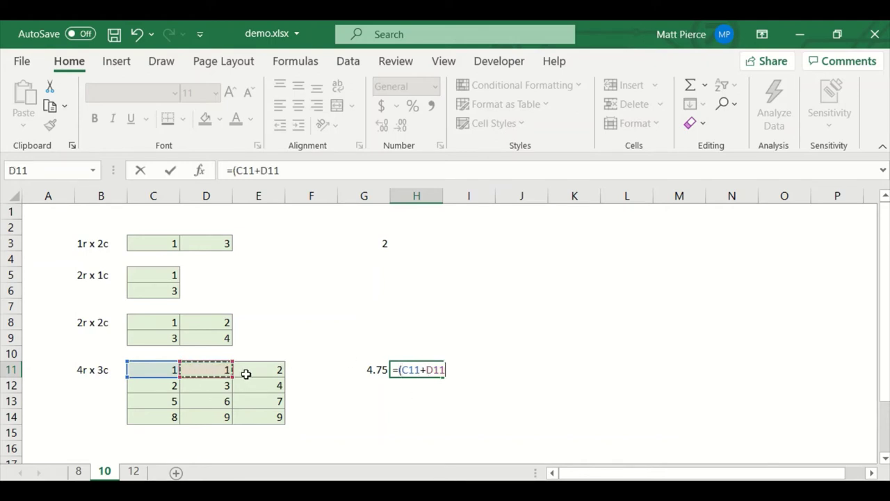
{"action": "type", "text": "+"}
{"action": "left_click", "coordinate": [271, 371]}
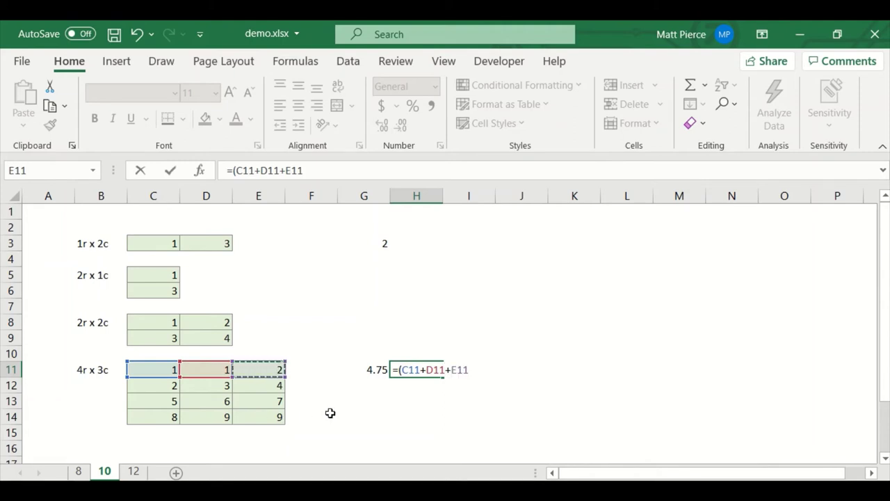
{"action": "type", "text": ")"}
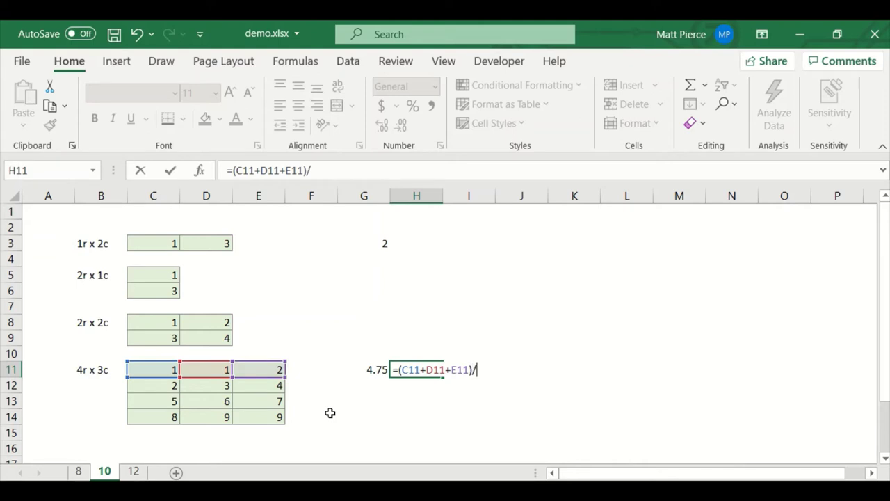
{"action": "type", "text": "/12"}
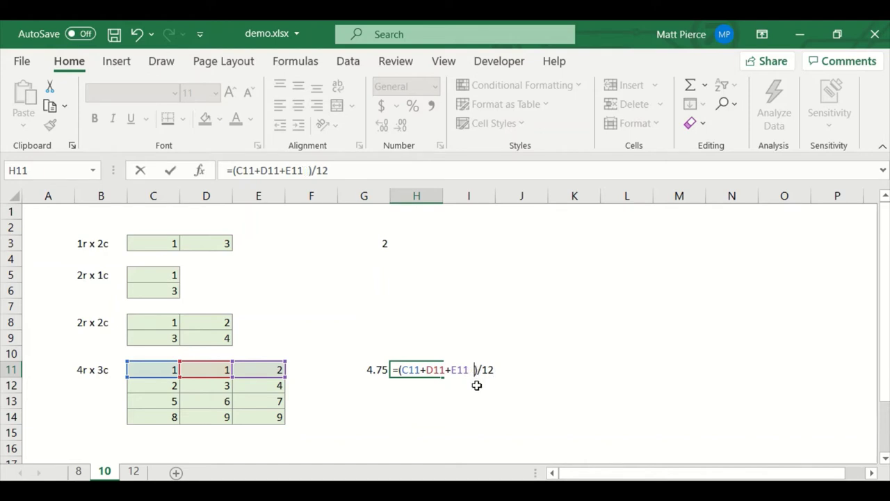
{"action": "key", "text": "Escape"}
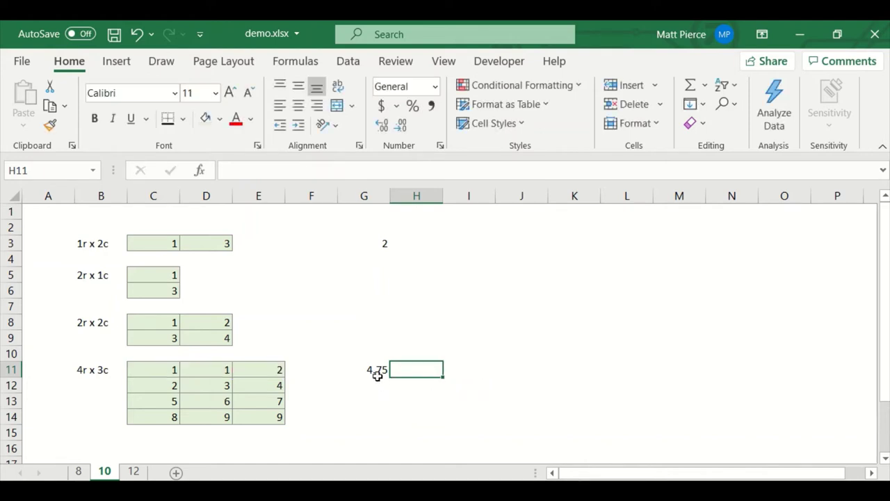
{"action": "left_click", "coordinate": [377, 374]}
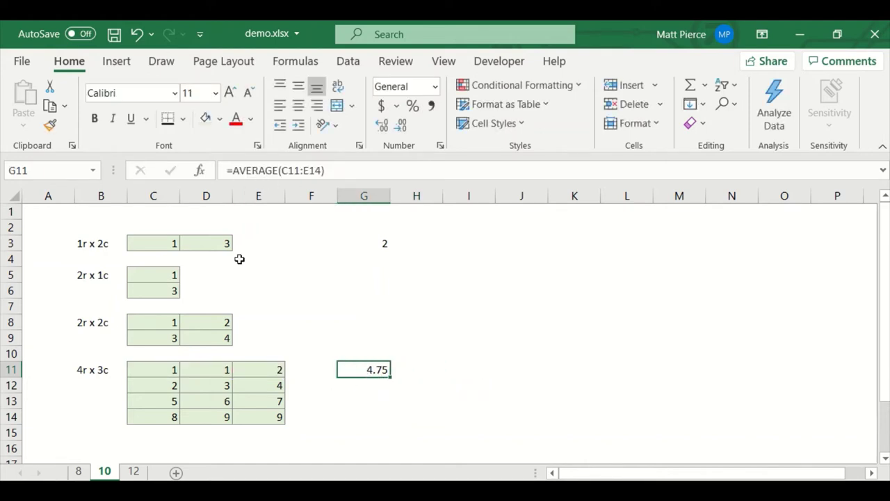
Step: Undo the last change and add a new blank Sheet3
{"action": "key", "text": "ctrl+z"}
{"action": "left_click", "coordinate": [176, 473]}
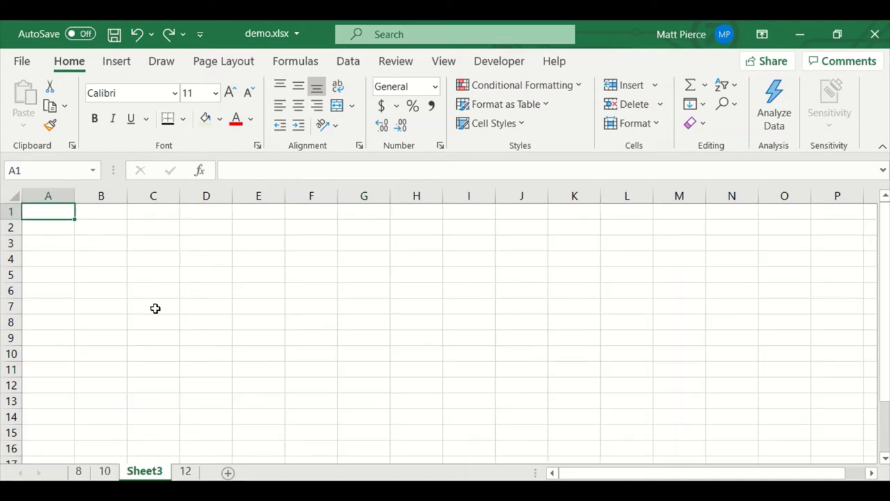
{"action": "left_click", "coordinate": [105, 473]}
Step: Move the C11:E14 number block from sheet 10 to C6 on Sheet3
{"action": "left_click_drag", "start_coordinate": [158, 363], "coordinate": [259, 418]}
{"action": "key", "text": "ctrl+c"}
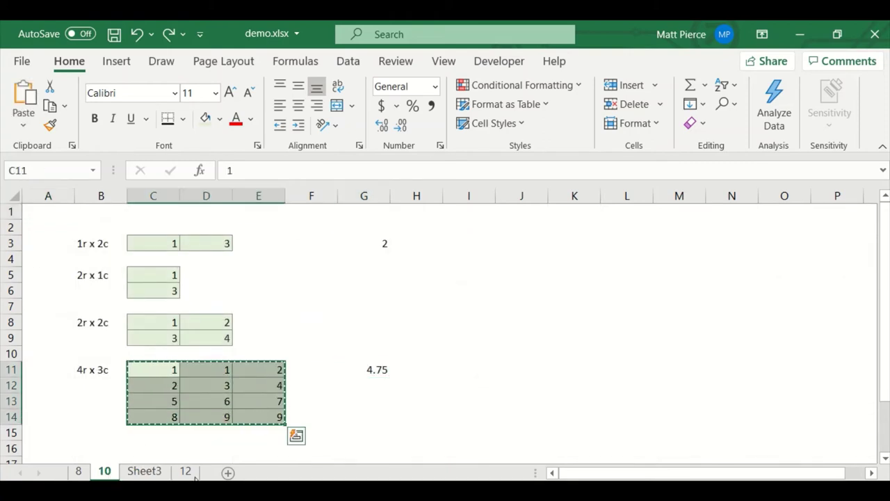
{"action": "left_click", "coordinate": [153, 472]}
{"action": "left_click", "coordinate": [174, 294]}
{"action": "key", "text": "ctrl+v"}
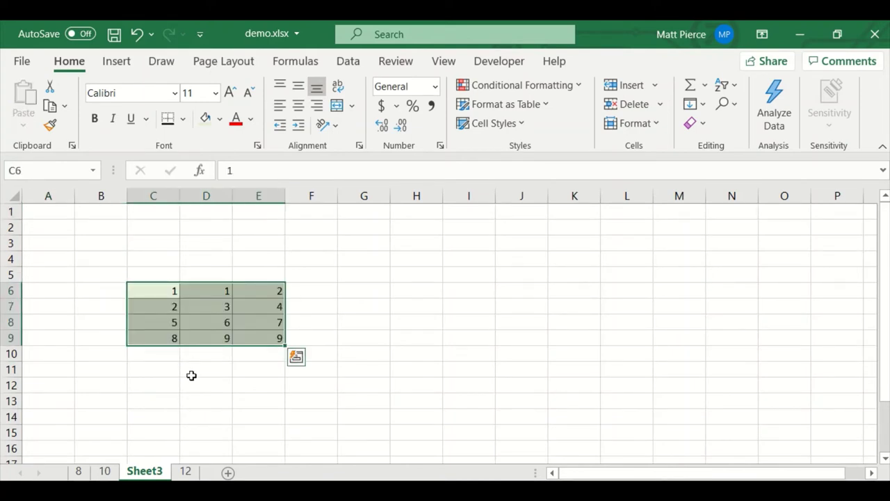
Step: Check that G11's average on sheet 10 now points to the moved block on Sheet3
{"action": "key", "text": "ctrl+Page_Up"}
{"action": "left_click", "coordinate": [367, 370]}
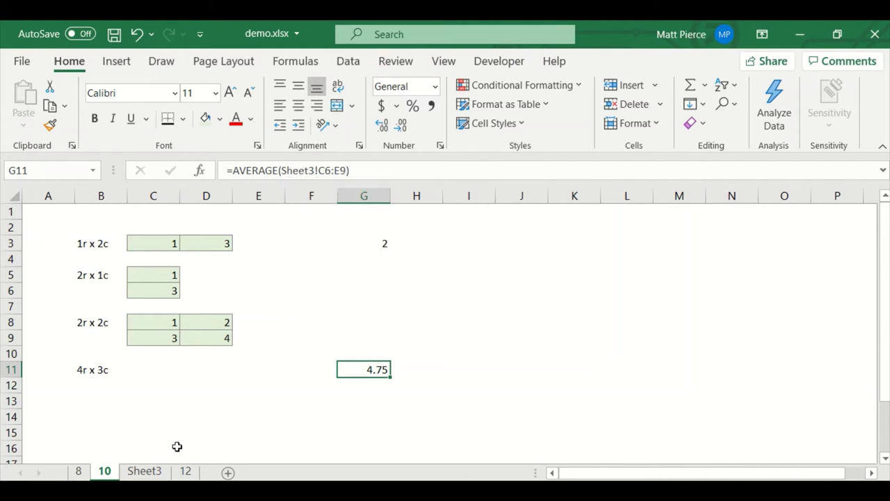
{"action": "left_click", "coordinate": [143, 472]}
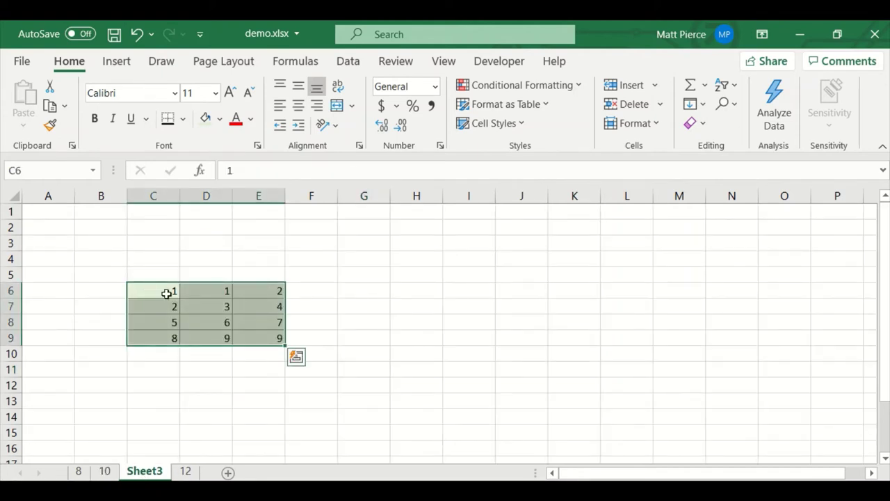
{"action": "left_click", "coordinate": [105, 472]}
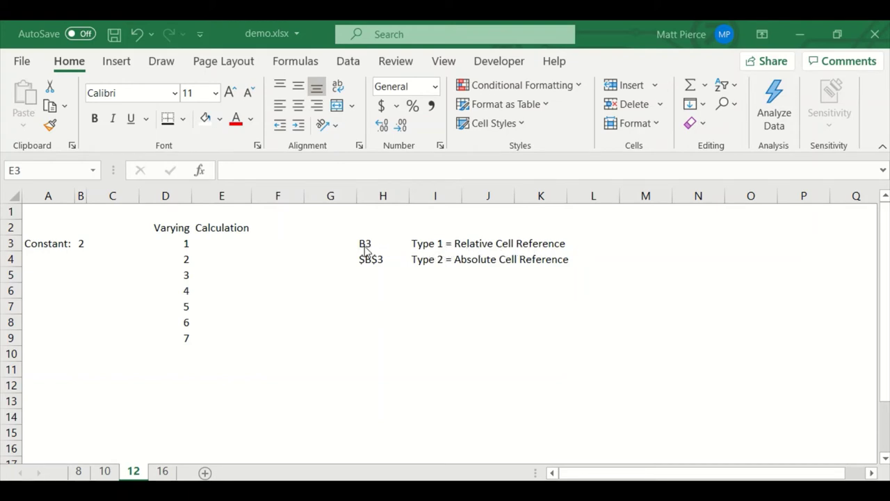
{"action": "left_click", "coordinate": [81, 244]}
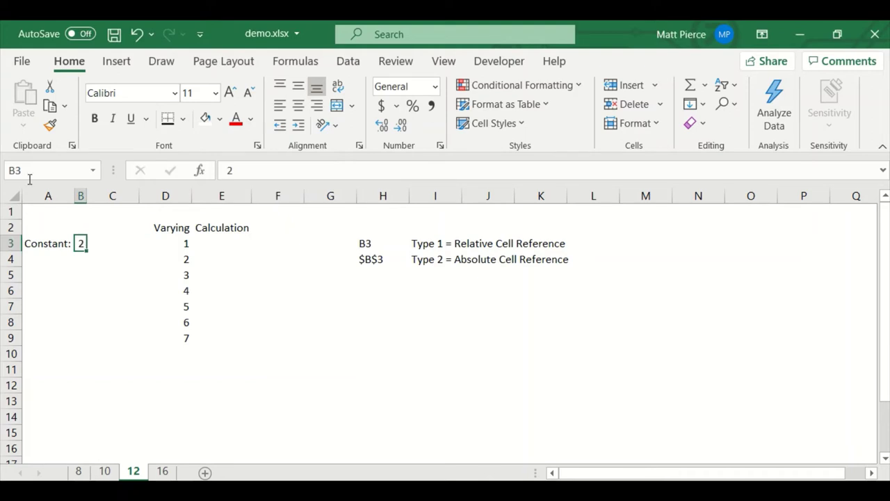
{"action": "left_click", "coordinate": [362, 245]}
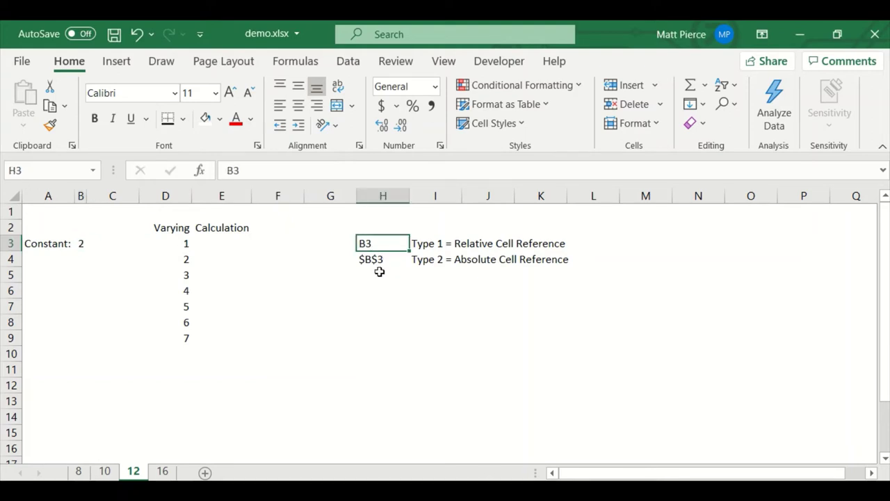
{"action": "left_click", "coordinate": [366, 265]}
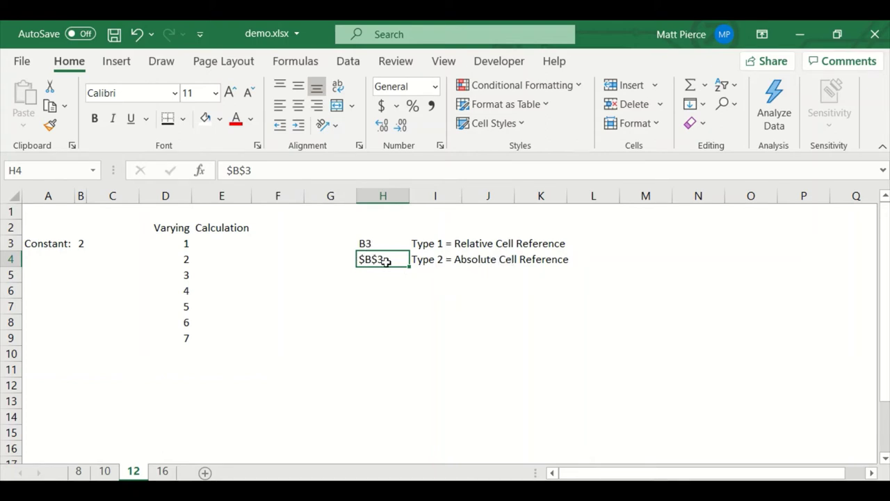
{"action": "left_click", "coordinate": [218, 241]}
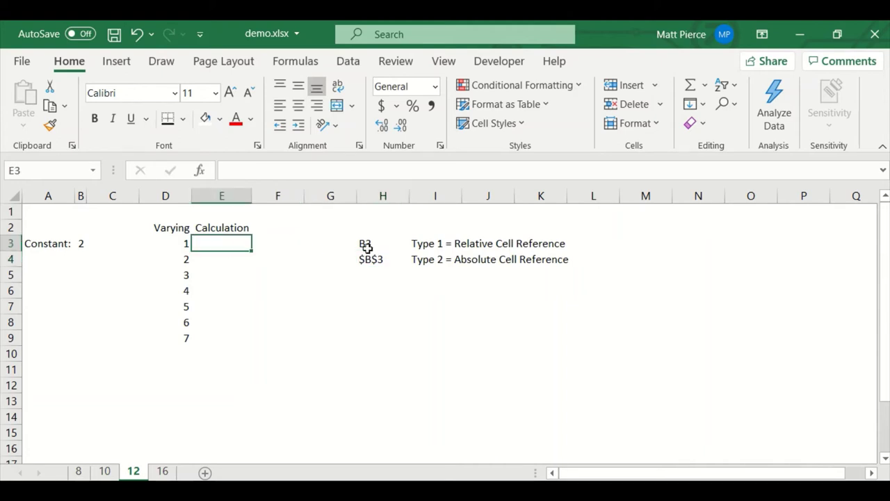
Step: Point out the empty Calculation cells, the constant in B3 and the varying value in D3
{"action": "left_click", "coordinate": [214, 258]}
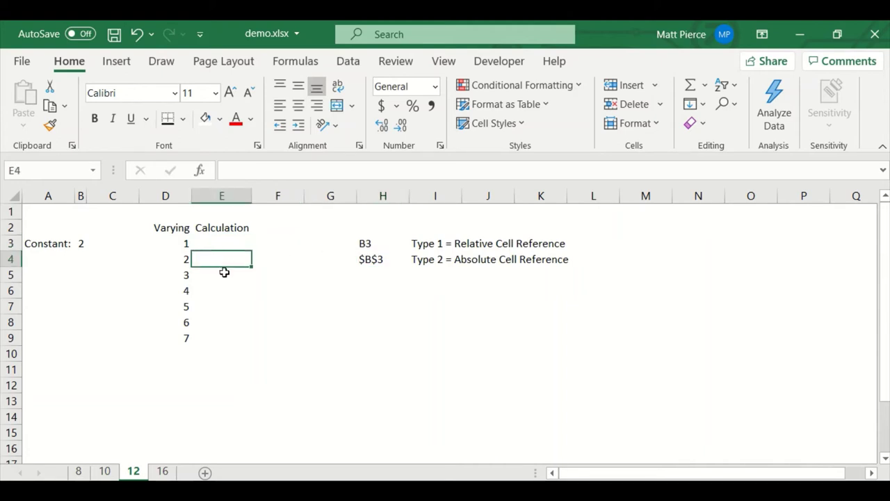
{"action": "left_click", "coordinate": [224, 276]}
{"action": "left_click", "coordinate": [227, 294]}
{"action": "left_click", "coordinate": [221, 244]}
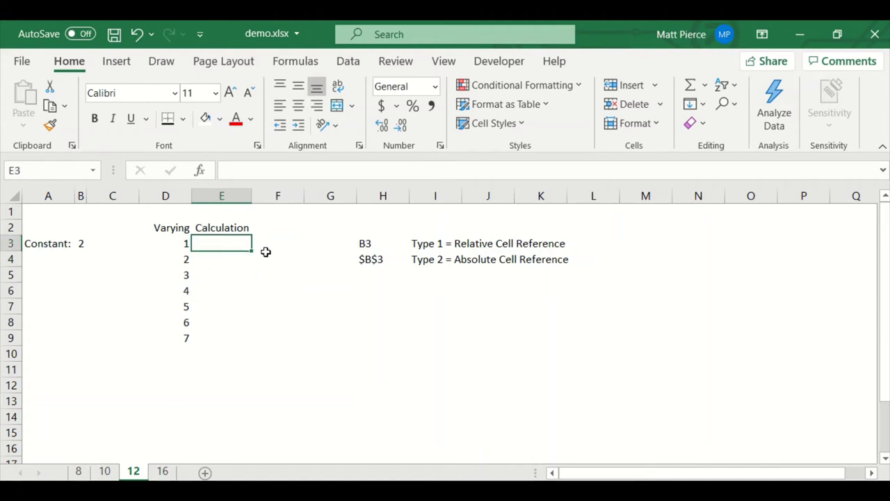
{"action": "left_click", "coordinate": [76, 243]}
{"action": "left_click", "coordinate": [183, 245]}
{"action": "left_click", "coordinate": [217, 242]}
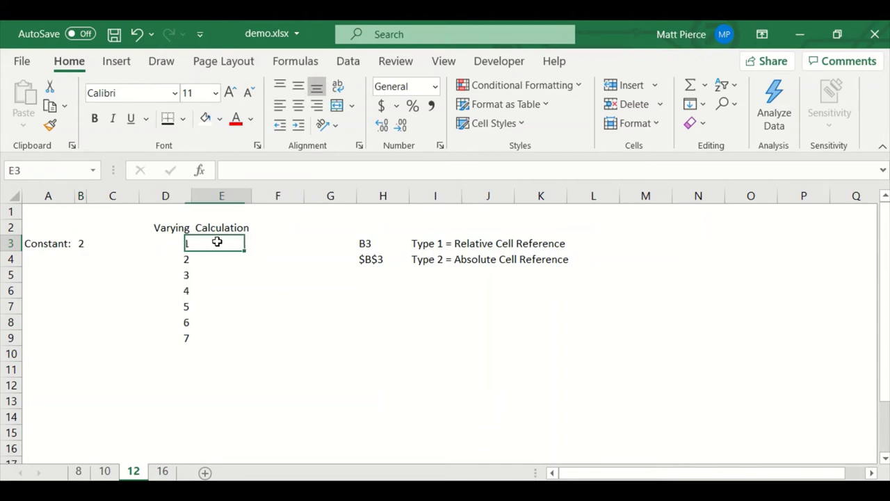
Step: Enter =B3*D3 in E3 (showing 2) and fill it down to E9
{"action": "type", "text": "="}
{"action": "left_click", "coordinate": [80, 243]}
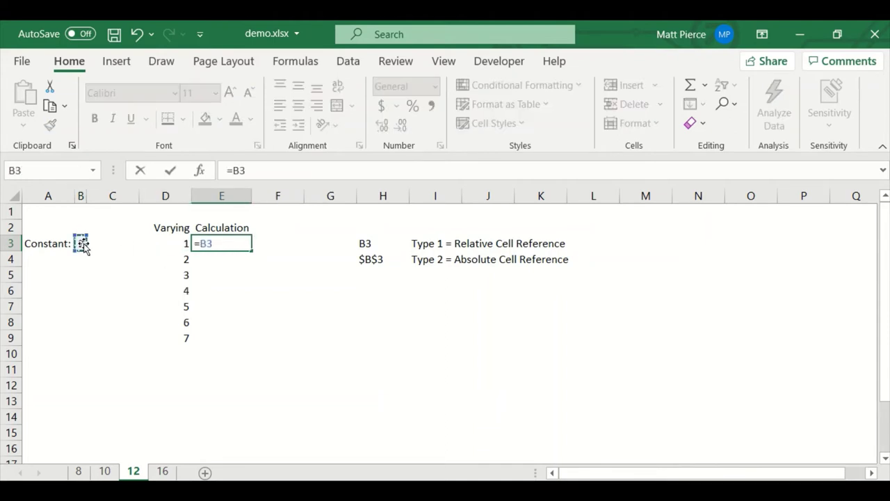
{"action": "type", "text": "*"}
{"action": "left_click", "coordinate": [173, 245]}
{"action": "key", "text": "Return"}
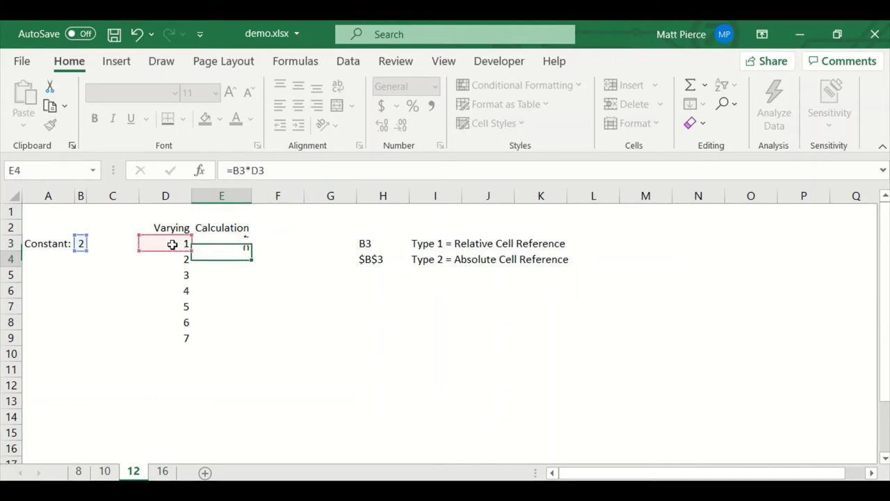
{"action": "key", "text": "Up"}
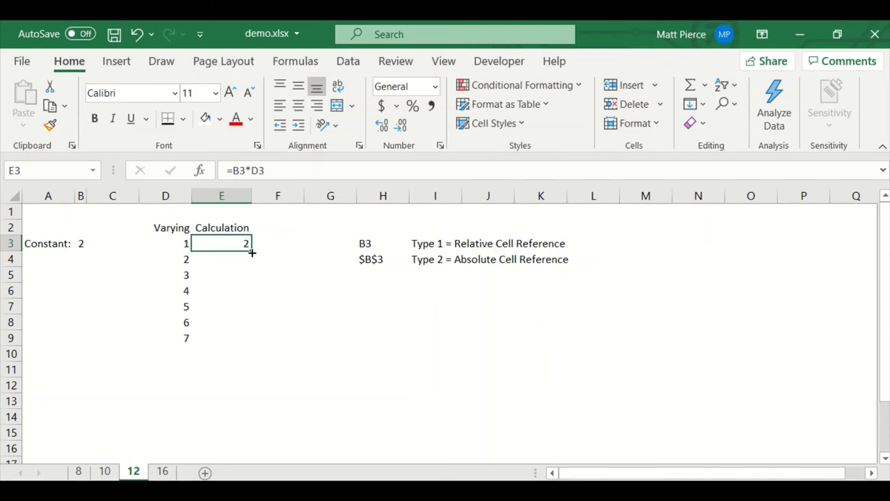
{"action": "left_click_drag", "start_coordinate": [252, 254], "coordinate": [245, 344]}
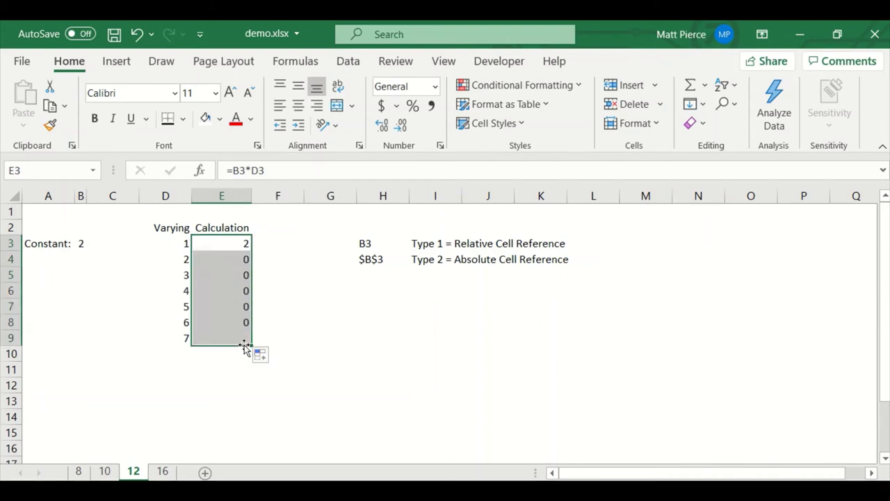
{"action": "left_click", "coordinate": [243, 263]}
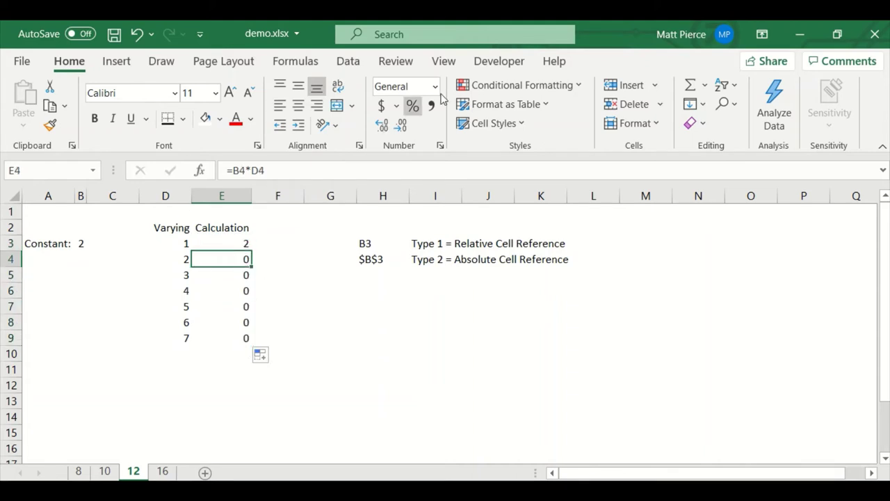
Step: Trace E4's precedents to show B3 holds 2 and B4 is empty, then remove the arrows
{"action": "left_click", "coordinate": [296, 61]}
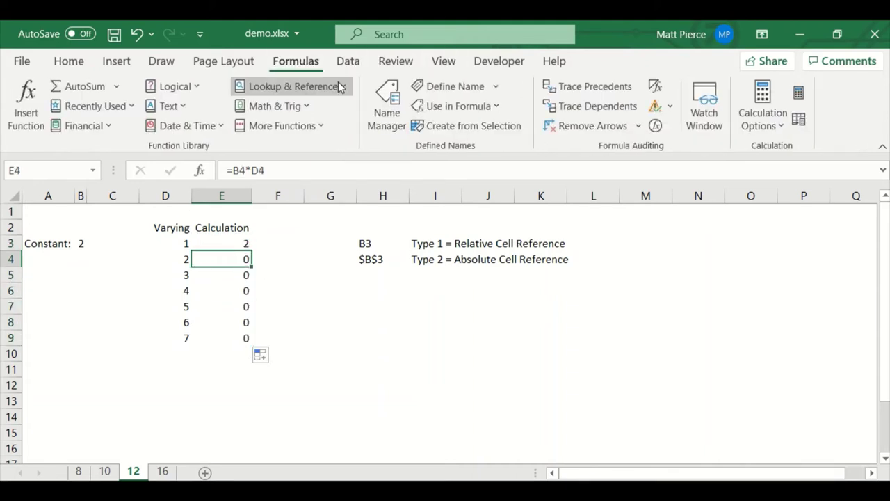
{"action": "left_click", "coordinate": [603, 91]}
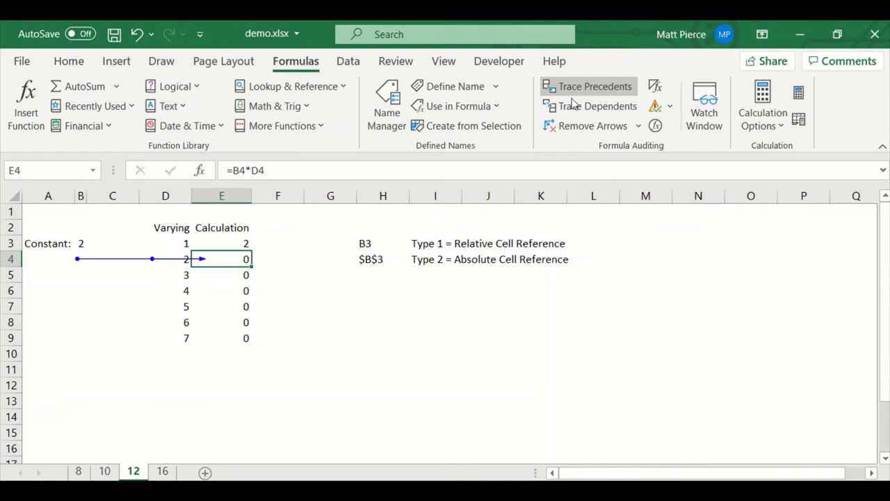
{"action": "left_click", "coordinate": [91, 242]}
{"action": "left_click", "coordinate": [77, 243]}
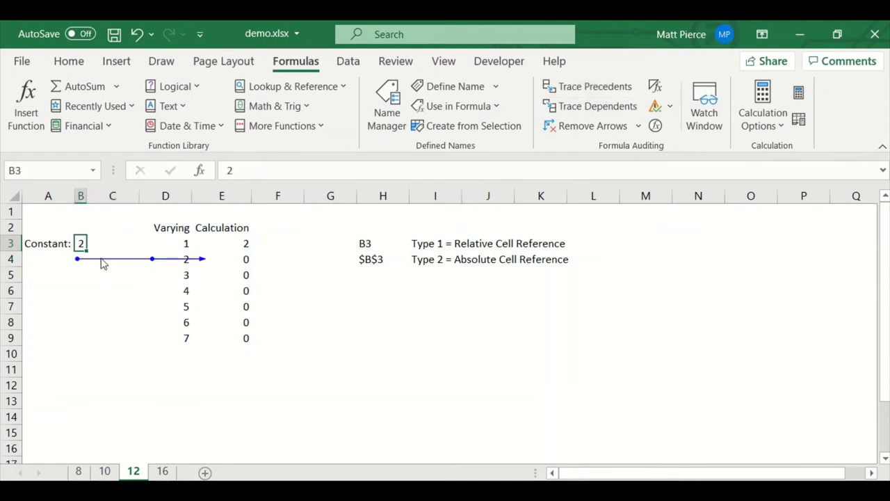
{"action": "left_click", "coordinate": [78, 264]}
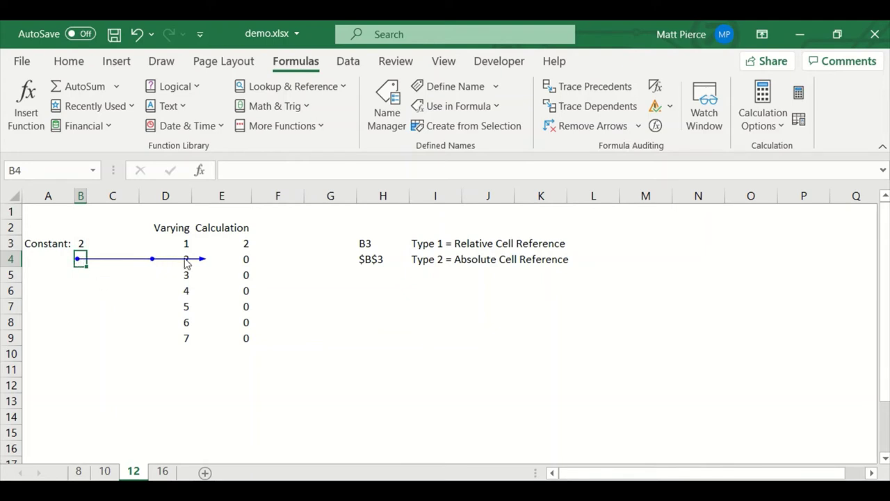
{"action": "left_click", "coordinate": [584, 125]}
Step: Compare E4's =B4*D4 with E3's =B3*D3 down column E
{"action": "left_click", "coordinate": [240, 259]}
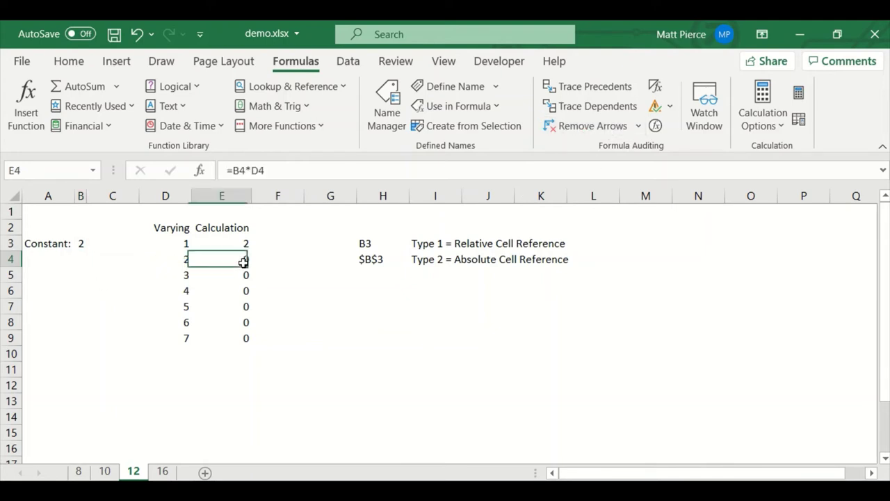
{"action": "left_click", "coordinate": [80, 243]}
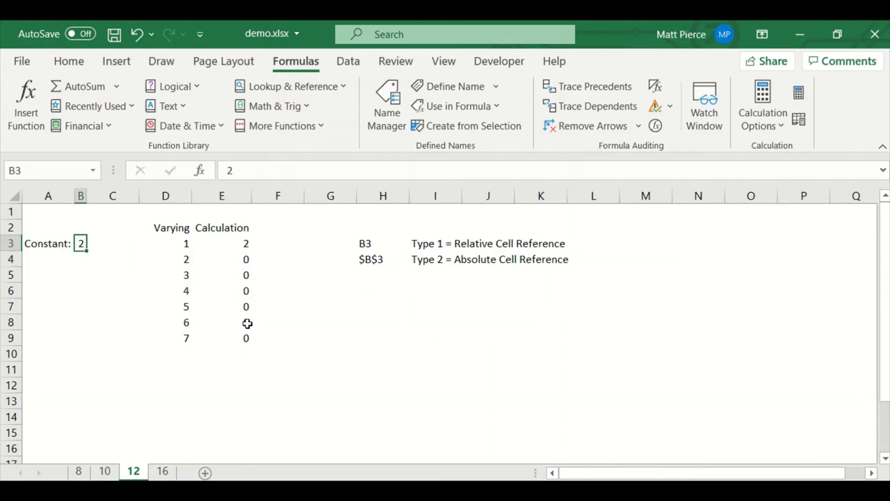
{"action": "left_click", "coordinate": [247, 261]}
{"action": "key", "text": "Up"}
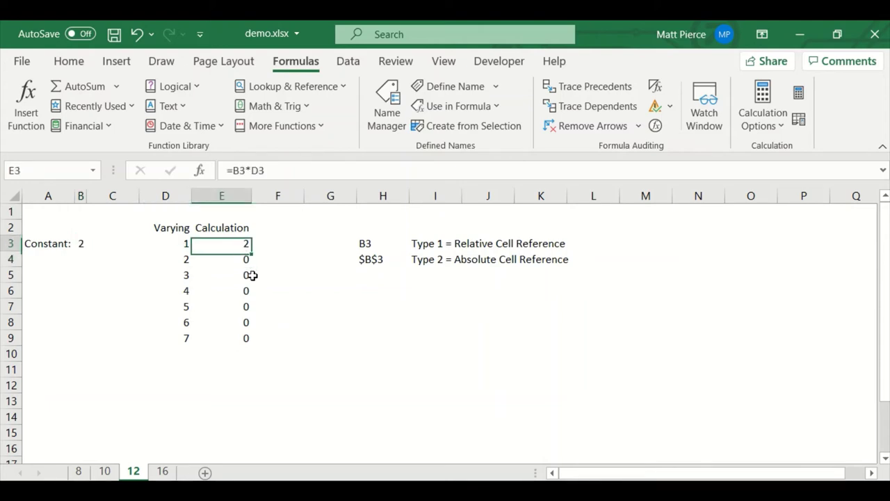
{"action": "key", "text": "Down"}
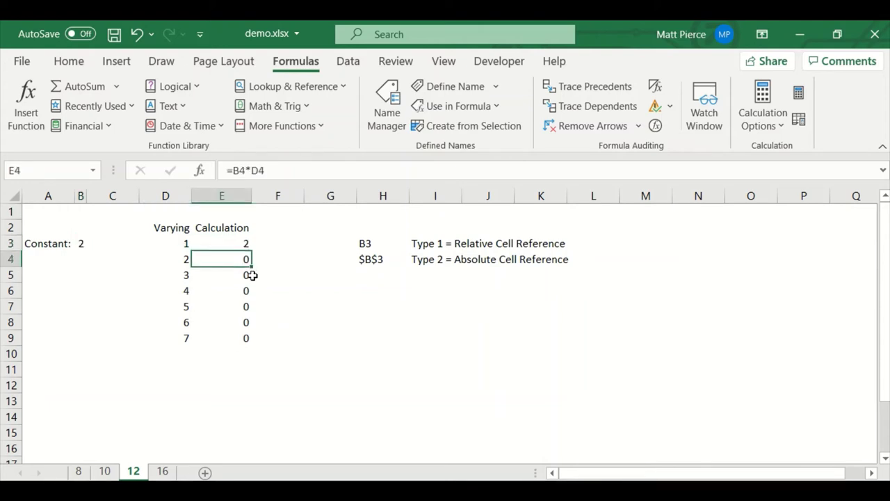
{"action": "key", "text": "Down"}
{"action": "key", "text": "Down"}
{"action": "key", "text": "Down"}
{"action": "key", "text": "Down"}
{"action": "key", "text": "Down"}
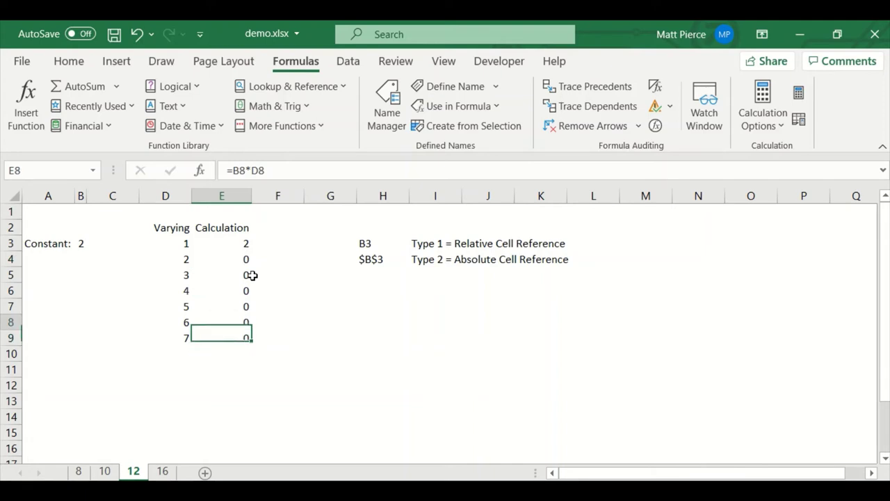
{"action": "key", "text": "Up"}
{"action": "key", "text": "Up"}
{"action": "key", "text": "Up"}
{"action": "key", "text": "Up"}
{"action": "key", "text": "Up"}
{"action": "key", "text": "Up"}
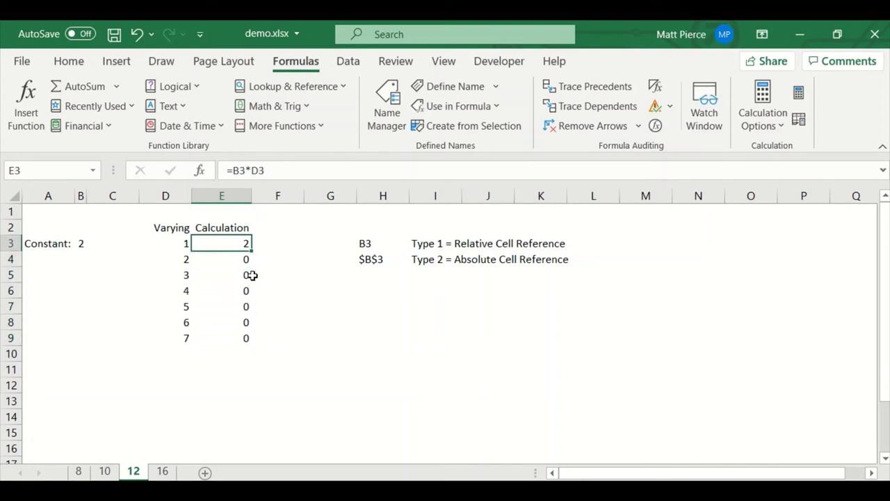
Step: Clear the copied formulas from E4:E9, leaving only E3
{"action": "key", "text": "Down"}
{"action": "key", "text": "shift+Down"}
{"action": "key", "text": "shift+Down"}
{"action": "key", "text": "shift+Down"}
{"action": "key", "text": "shift+Down"}
{"action": "key", "text": "shift+Down"}
{"action": "key", "text": "Delete"}
{"action": "key", "text": "Up"}
Step: Change E3's formula to =$B$3*D3 and fill it down to E9, giving 2 through 14
{"action": "left_click", "coordinate": [237, 170]}
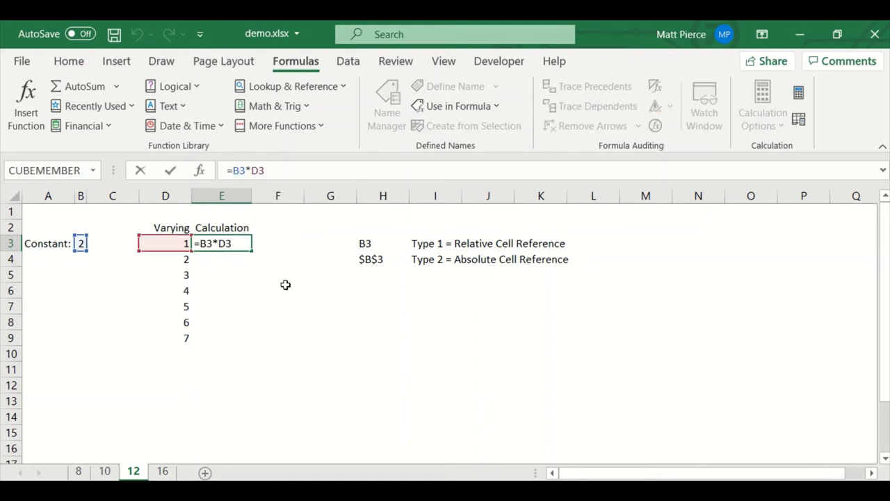
{"action": "type", "text": "$"}
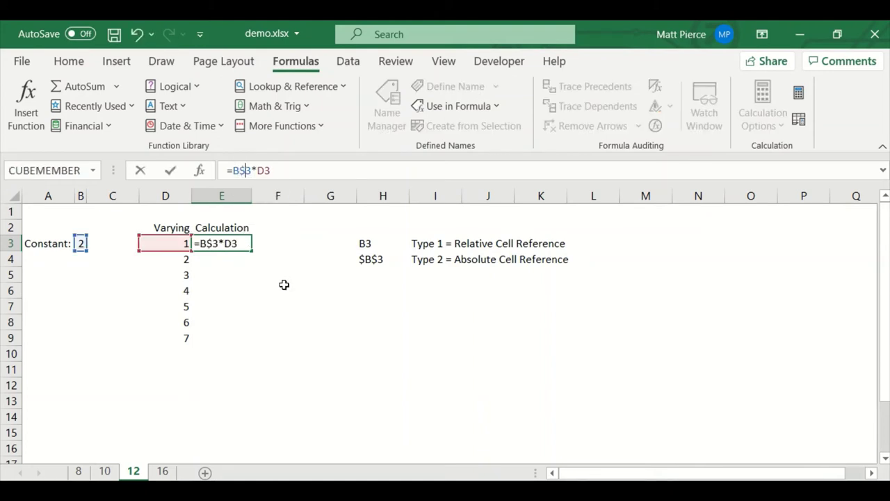
{"action": "left_click", "coordinate": [233, 170]}
{"action": "key", "text": "Escape"}
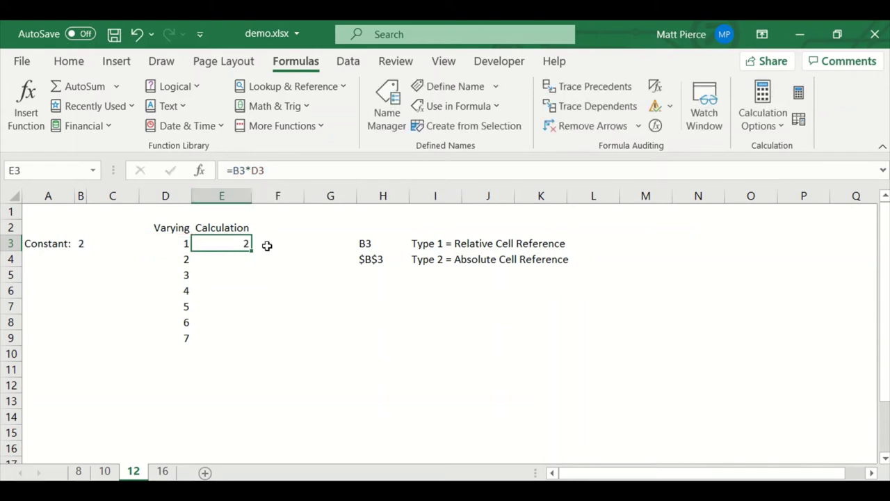
{"action": "key", "text": "F2"}
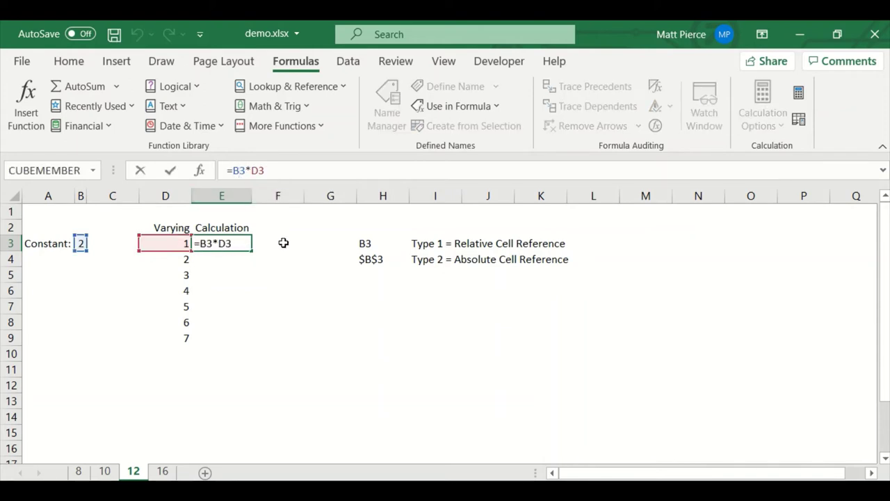
{"action": "key", "text": "F4"}
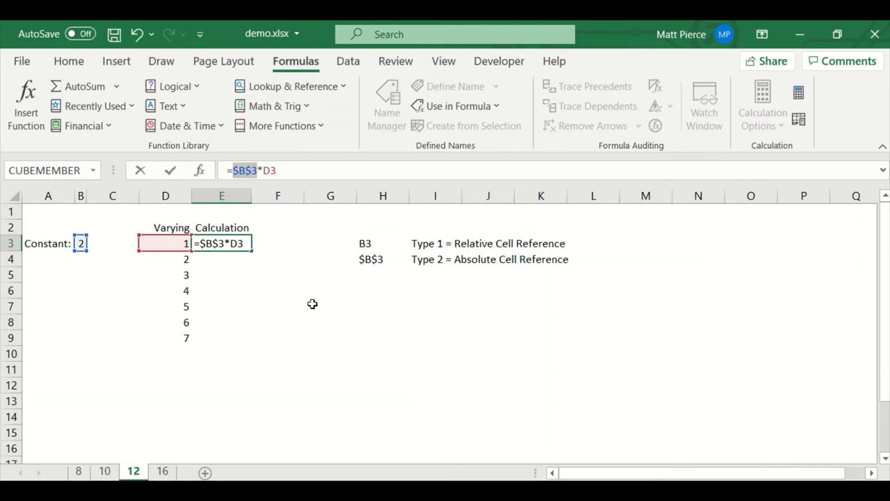
{"action": "key", "text": "Return"}
{"action": "key", "text": "Up"}
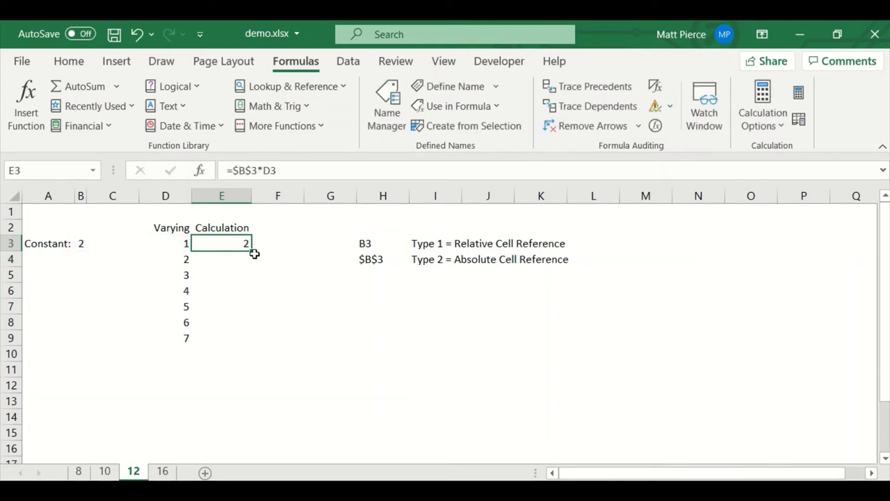
{"action": "key", "text": "Return"}
{"action": "key", "text": "Up"}
{"action": "left_click_drag", "start_coordinate": [252, 250], "coordinate": [249, 350]}
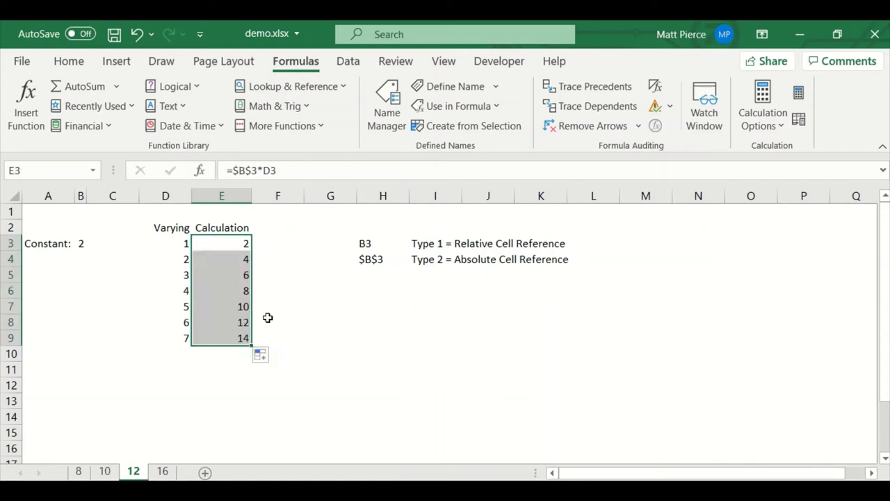
Step: Review each filled =$B$3*D3 formula up and down column E3:E9
{"action": "left_click", "coordinate": [225, 260]}
{"action": "left_click", "coordinate": [227, 275]}
{"action": "left_click", "coordinate": [227, 291]}
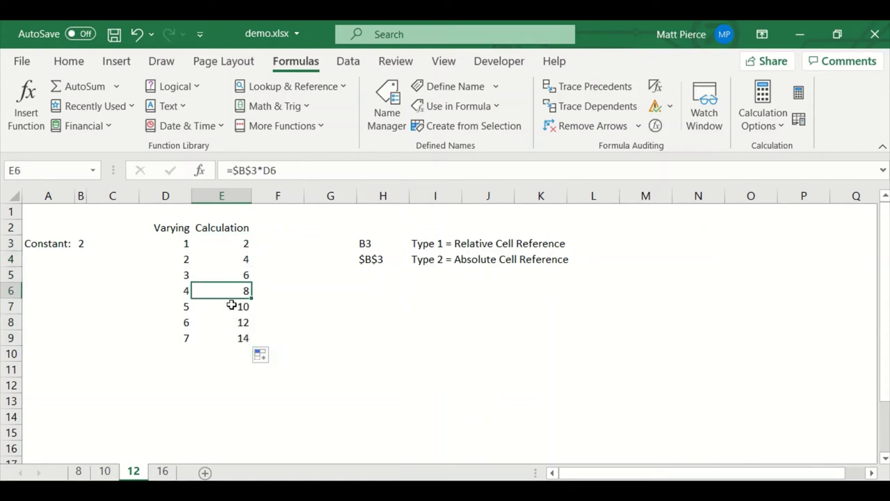
{"action": "left_click", "coordinate": [237, 322]}
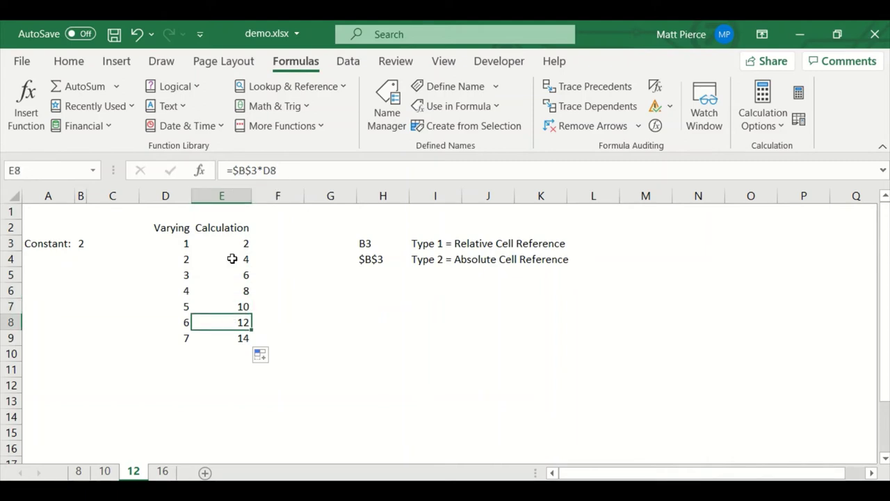
{"action": "left_click", "coordinate": [233, 306]}
{"action": "left_click", "coordinate": [234, 291]}
{"action": "left_click", "coordinate": [235, 275]}
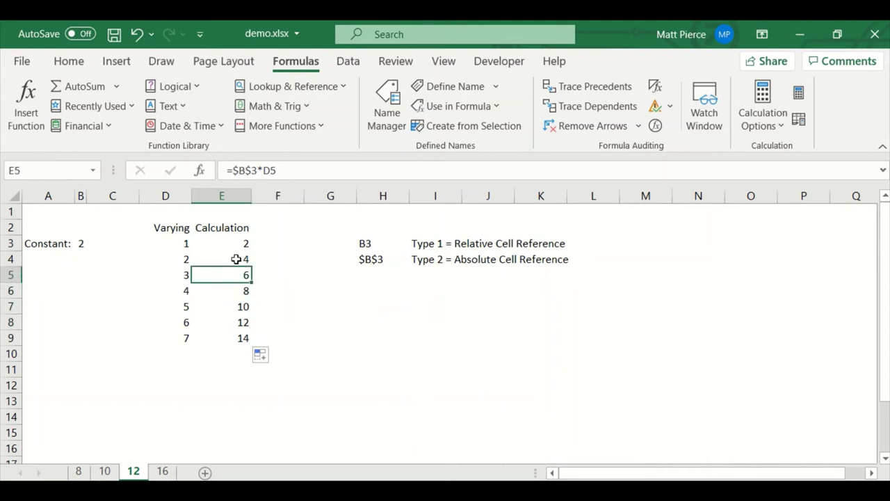
{"action": "left_click", "coordinate": [237, 259]}
{"action": "left_click", "coordinate": [235, 291]}
{"action": "left_click", "coordinate": [235, 322]}
{"action": "left_click", "coordinate": [235, 337]}
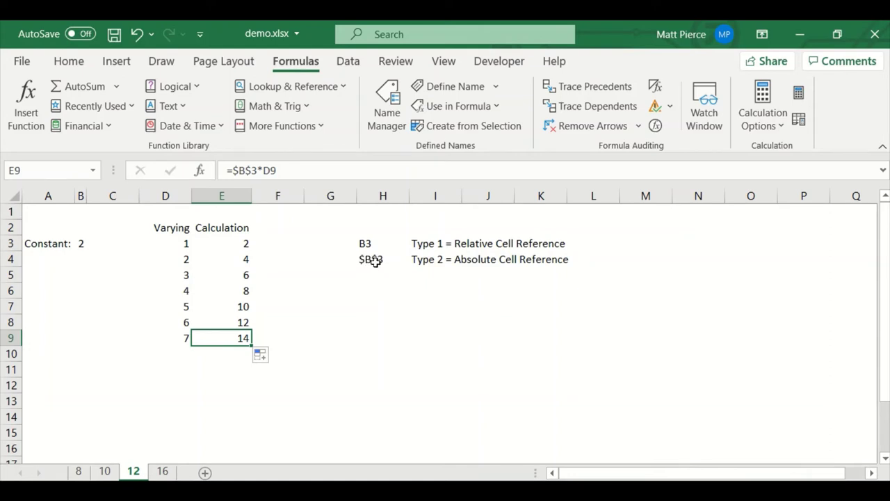
Step: Compare the constant in B3 with the empty cells below, then refill E3's absolute formula to E9
{"action": "left_click", "coordinate": [80, 244]}
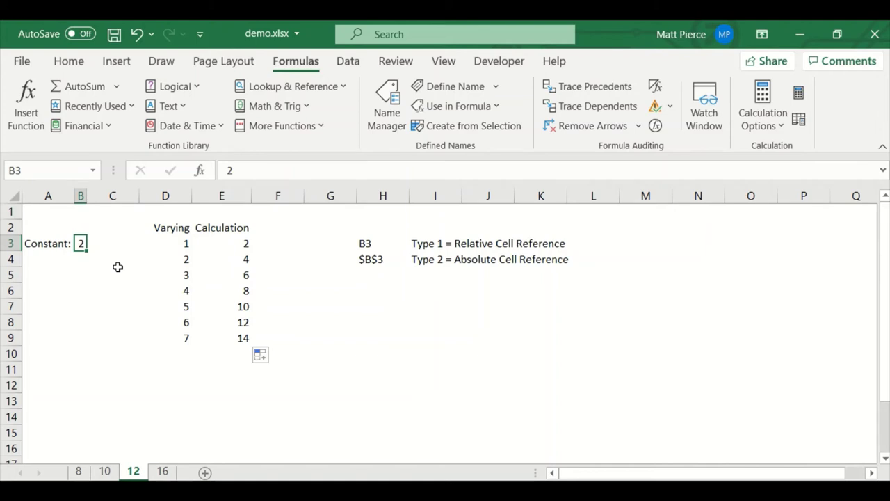
{"action": "left_click", "coordinate": [82, 259]}
{"action": "left_click", "coordinate": [80, 283]}
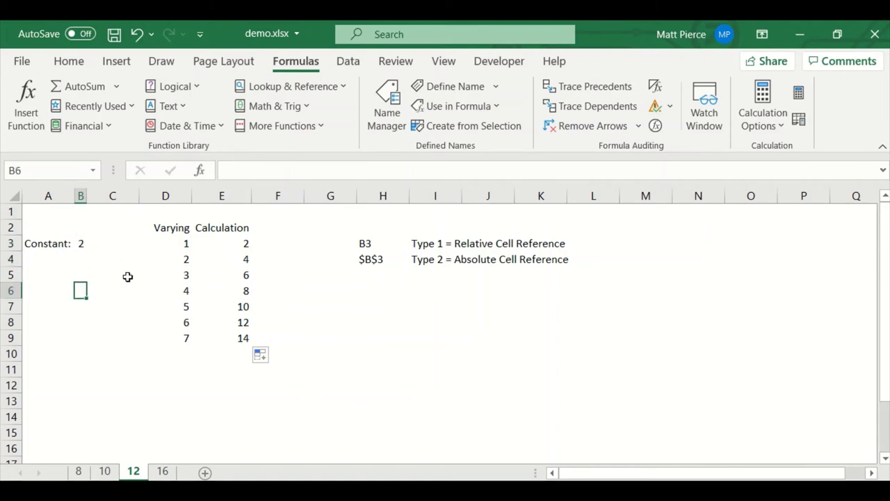
{"action": "left_click", "coordinate": [80, 256]}
{"action": "left_click", "coordinate": [242, 249]}
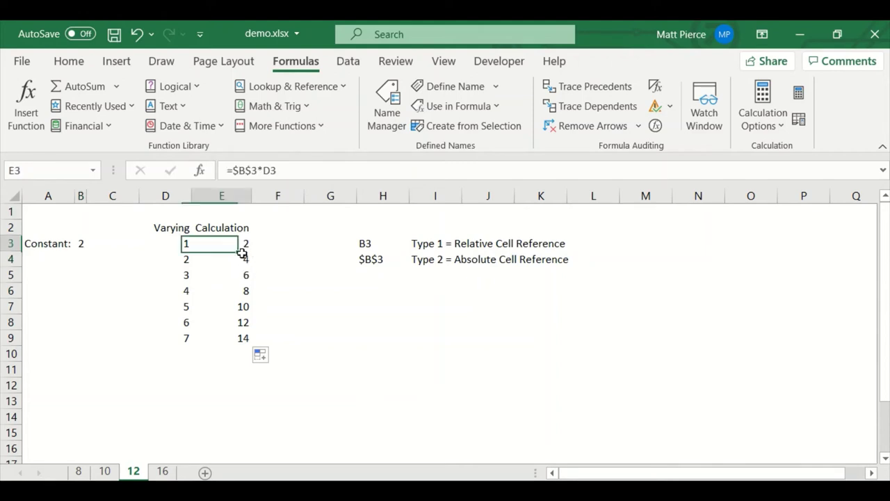
{"action": "left_click_drag", "start_coordinate": [242, 251], "coordinate": [245, 338]}
{"action": "left_click", "coordinate": [365, 259]}
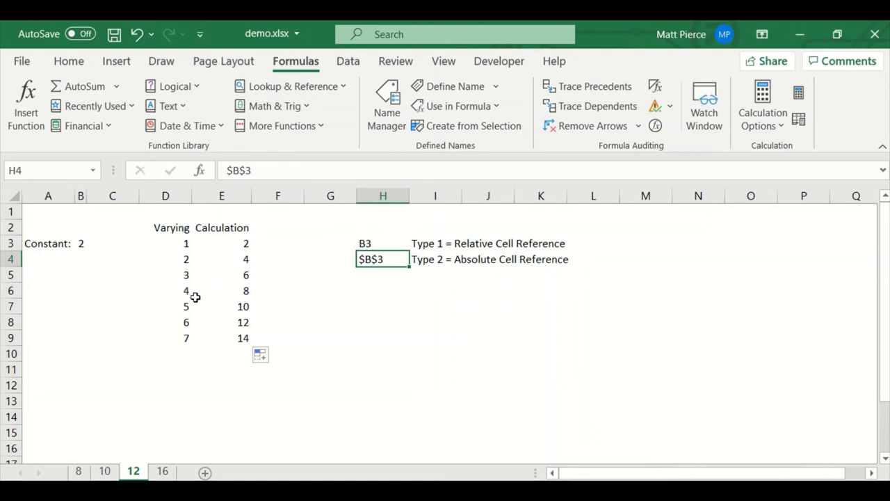
{"action": "left_click", "coordinate": [244, 248]}
{"action": "left_click_drag", "start_coordinate": [243, 254], "coordinate": [243, 332]}
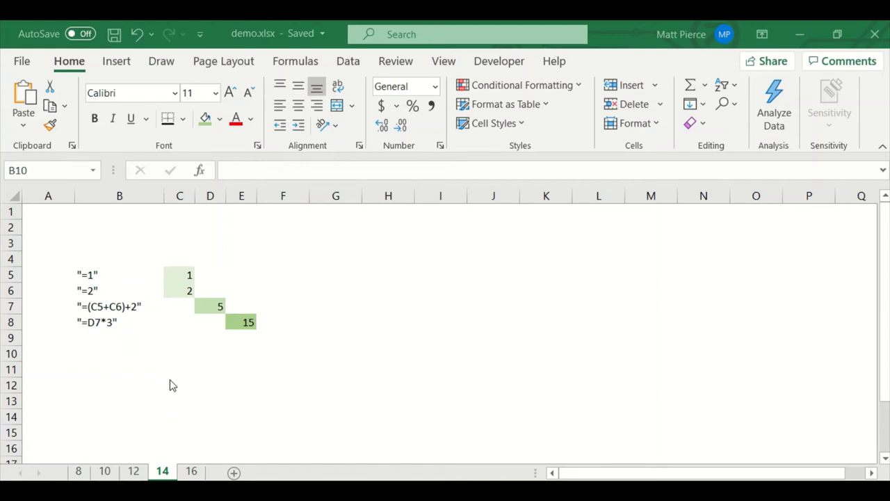
Step: Inspect the values 1 and 2 in C5:C6 and the formula in D7, dismissing Quick Analysis
{"action": "left_click", "coordinate": [182, 275]}
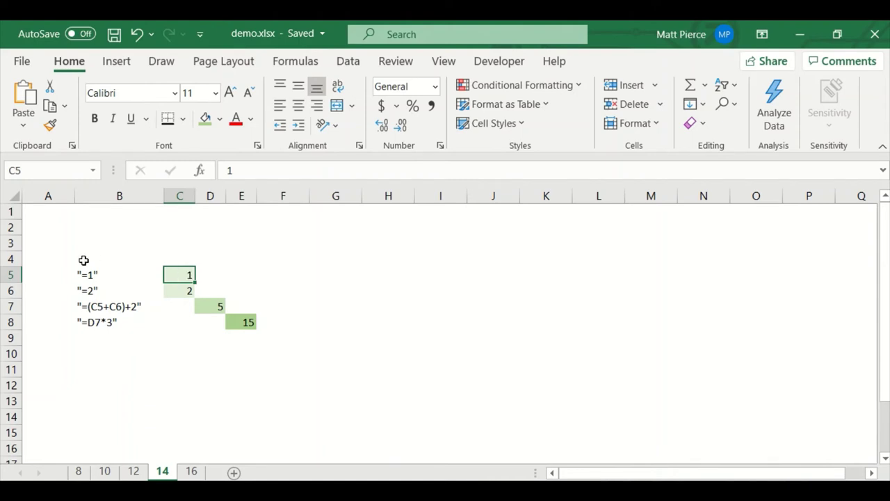
{"action": "left_click", "coordinate": [181, 289]}
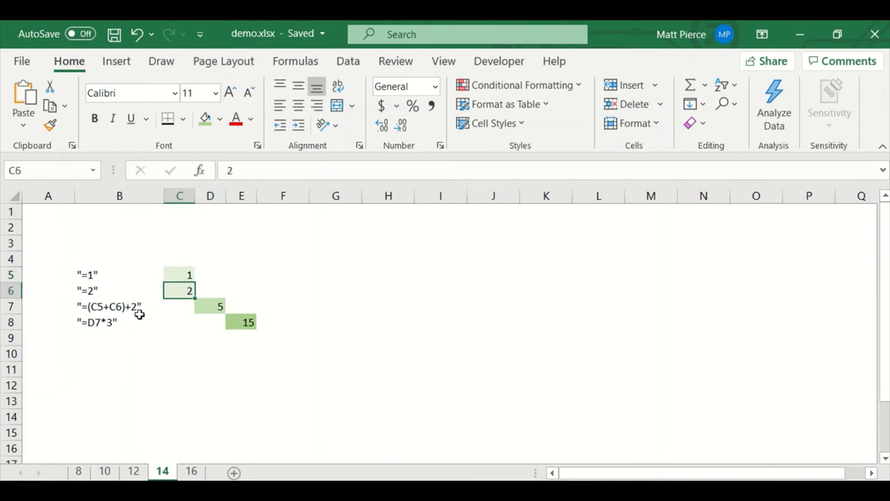
{"action": "left_click", "coordinate": [209, 306]}
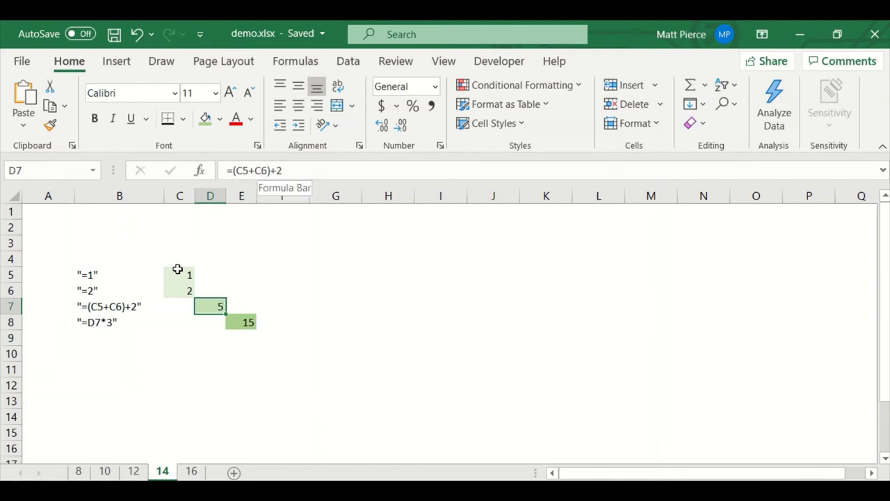
{"action": "left_click_drag", "start_coordinate": [179, 269], "coordinate": [183, 290]}
{"action": "left_click", "coordinate": [206, 308]}
{"action": "key", "text": "Escape"}
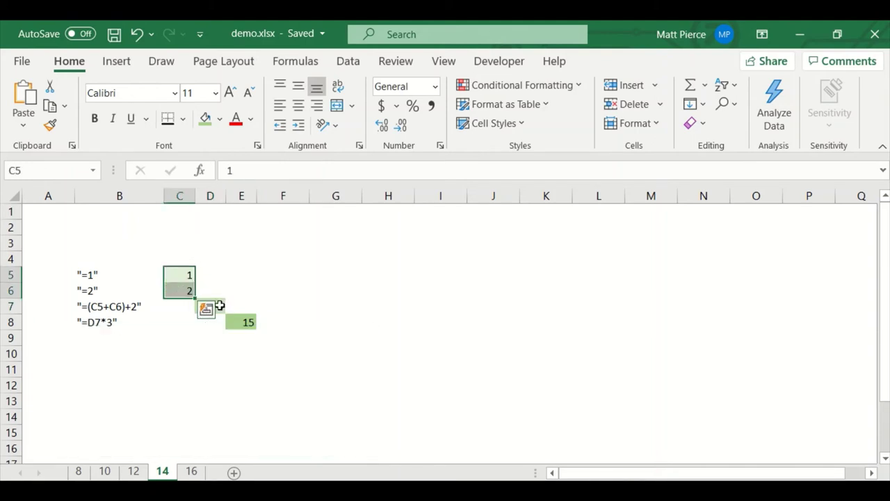
{"action": "left_click", "coordinate": [217, 306]}
Step: Trace the chain C5:C6 → D7 → E8 cell by cell, then open the Formulas tab
{"action": "left_click", "coordinate": [243, 322]}
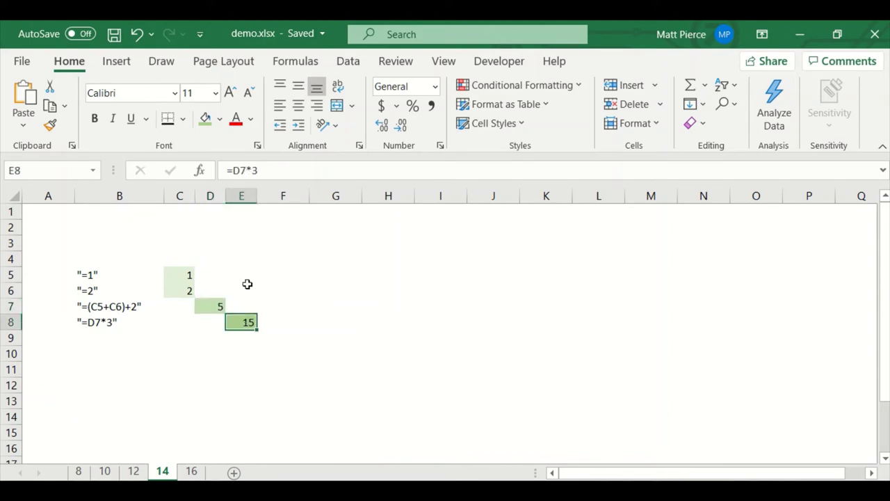
{"action": "left_click", "coordinate": [209, 309]}
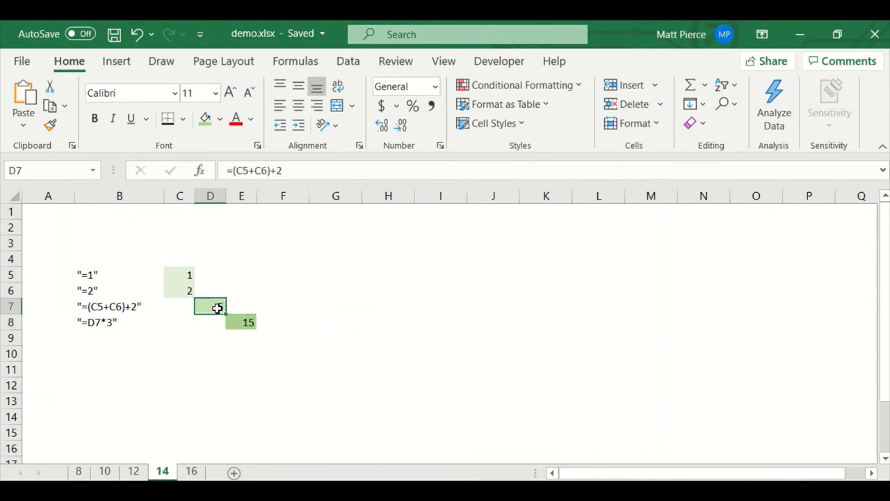
{"action": "left_click", "coordinate": [238, 321]}
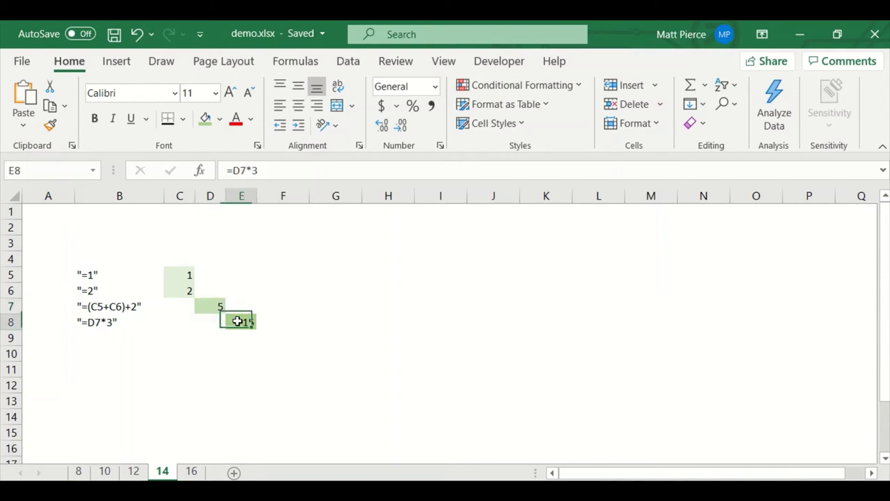
{"action": "left_click_drag", "start_coordinate": [183, 272], "coordinate": [183, 290]}
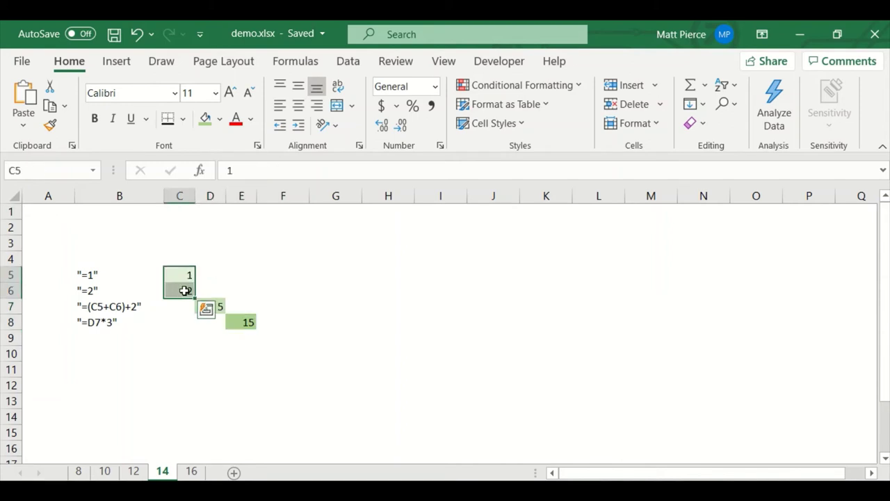
{"action": "left_click", "coordinate": [212, 307]}
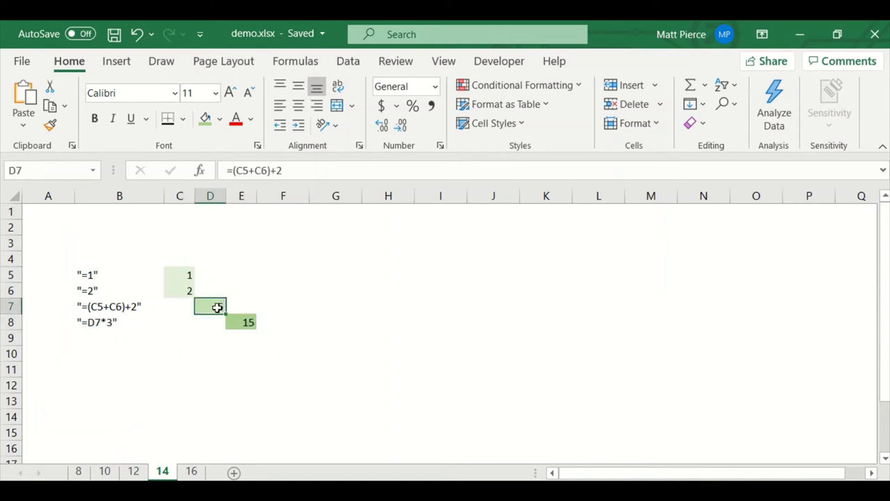
{"action": "left_click", "coordinate": [237, 320]}
{"action": "left_click", "coordinate": [233, 371]}
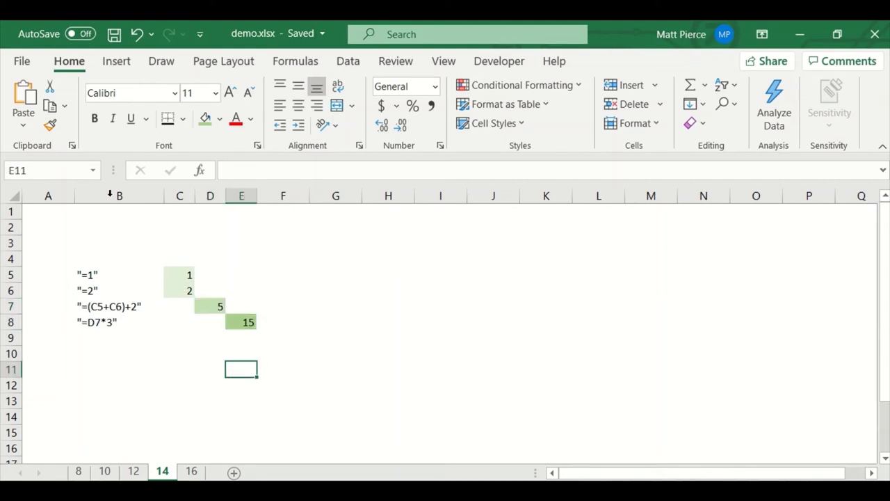
{"action": "left_click", "coordinate": [298, 64]}
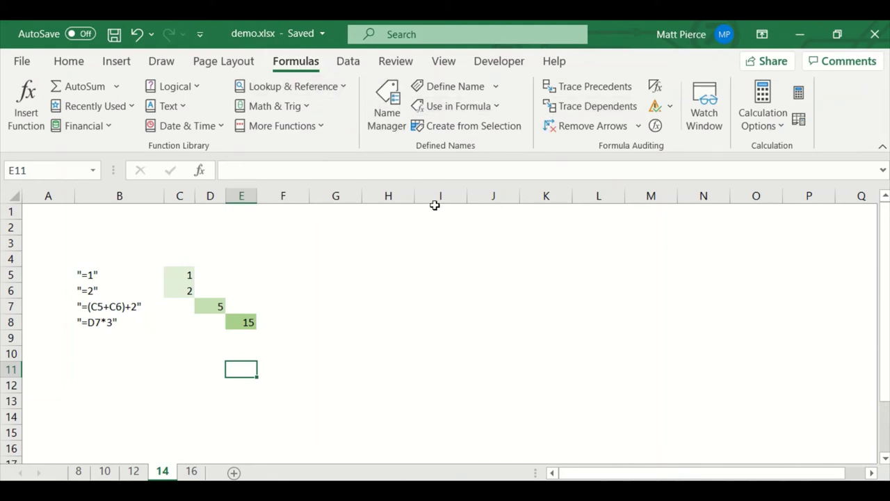
{"action": "left_click", "coordinate": [214, 308]}
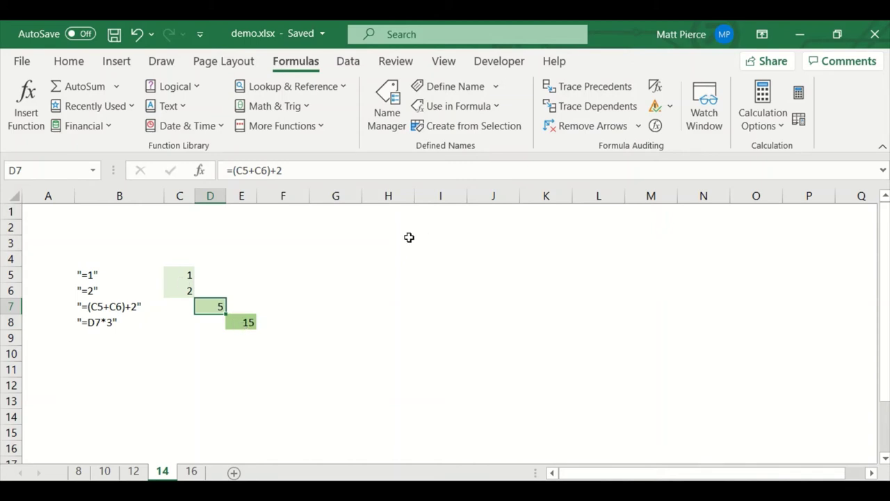
{"action": "left_click", "coordinate": [605, 90]}
{"action": "left_click", "coordinate": [596, 108]}
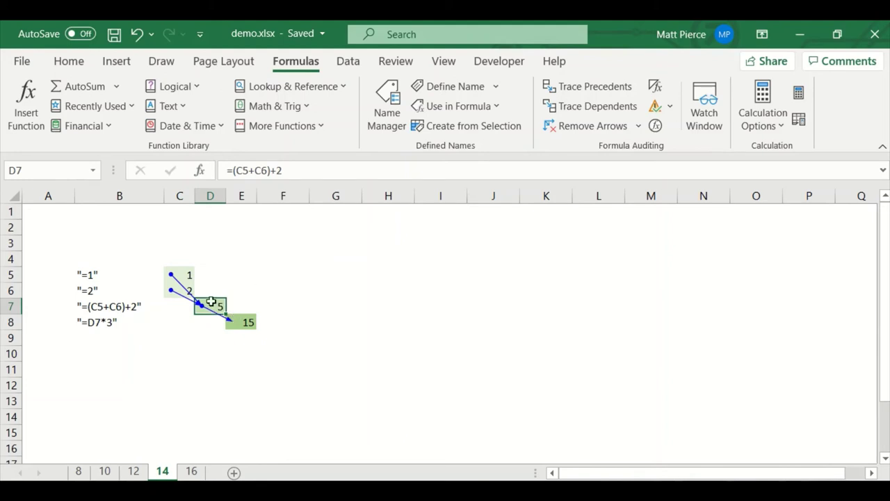
{"action": "left_click", "coordinate": [245, 320]}
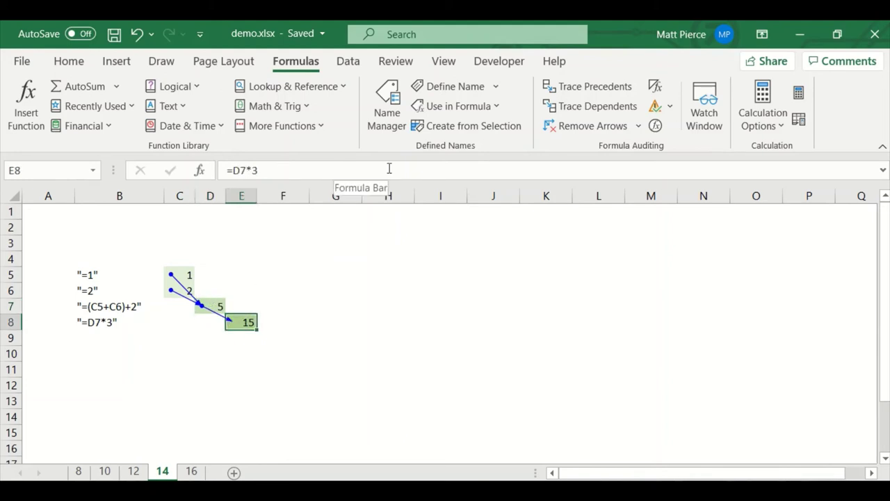
{"action": "left_click", "coordinate": [212, 301]}
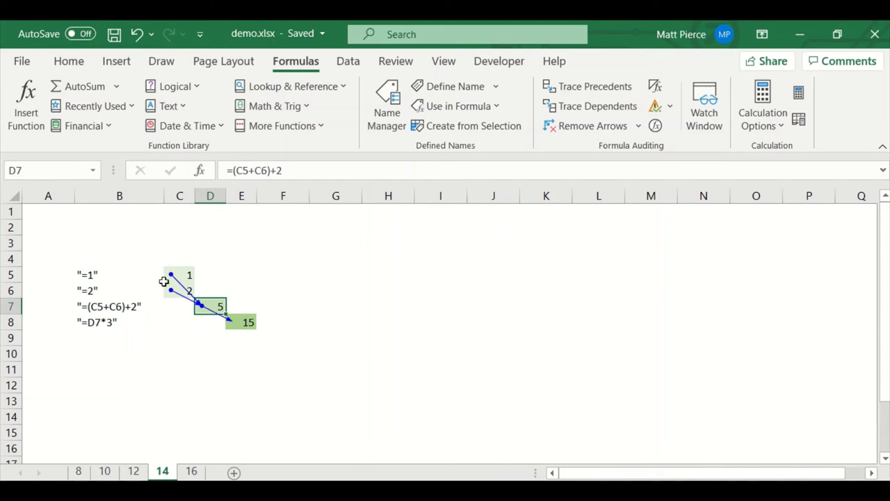
{"action": "left_click", "coordinate": [588, 129]}
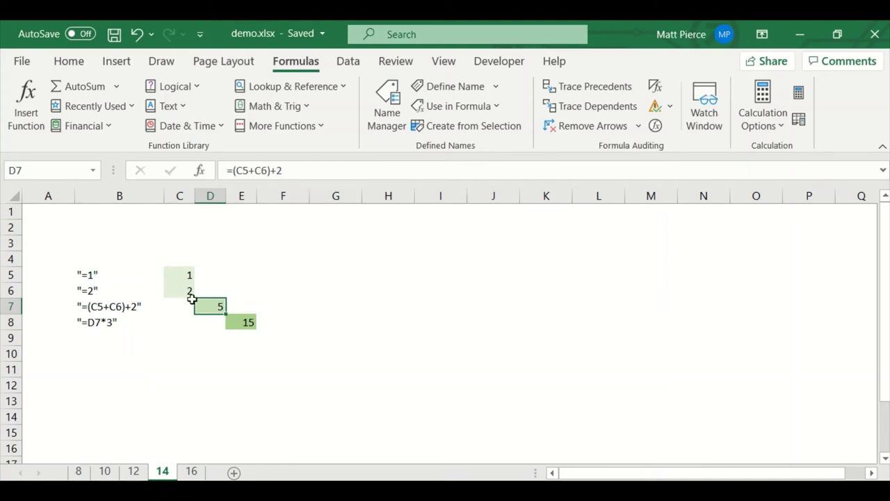
Step: Replace the 2 in C6 with x so D7 and E8 show #VALUE!
{"action": "left_click", "coordinate": [186, 293]}
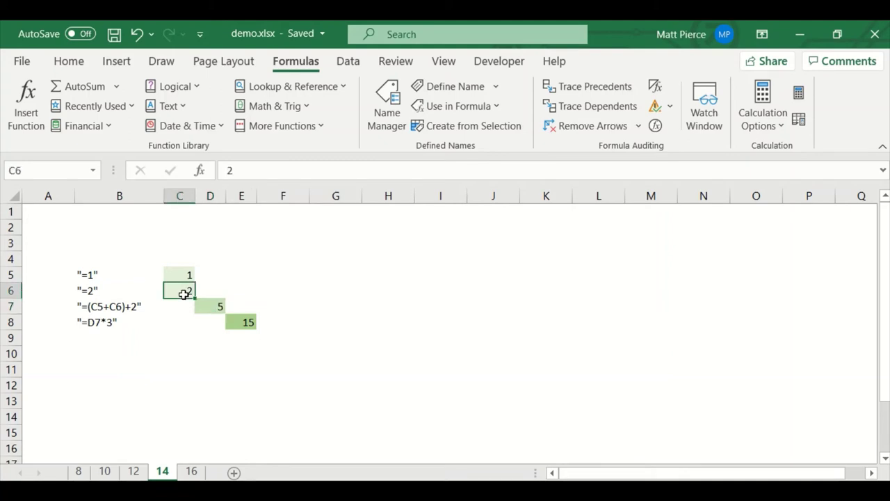
{"action": "double_click", "coordinate": [235, 171]}
{"action": "type", "text": "x"}
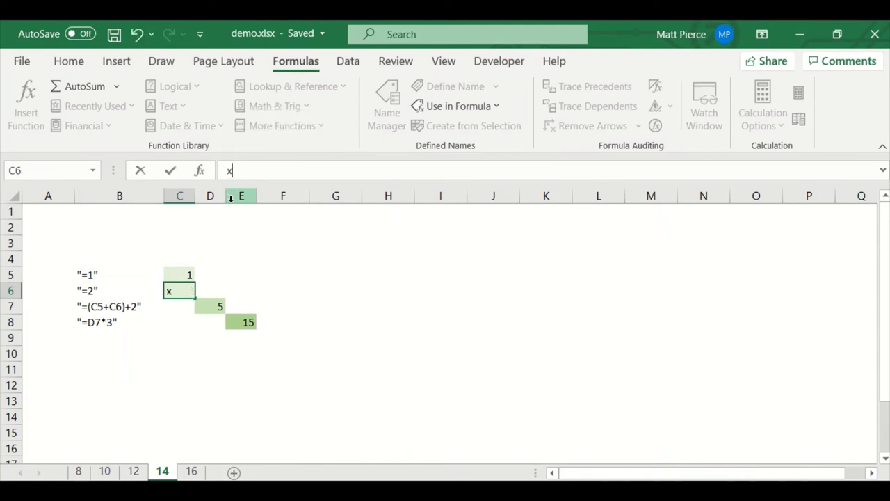
{"action": "key", "text": "Return"}
{"action": "key", "text": "Right"}
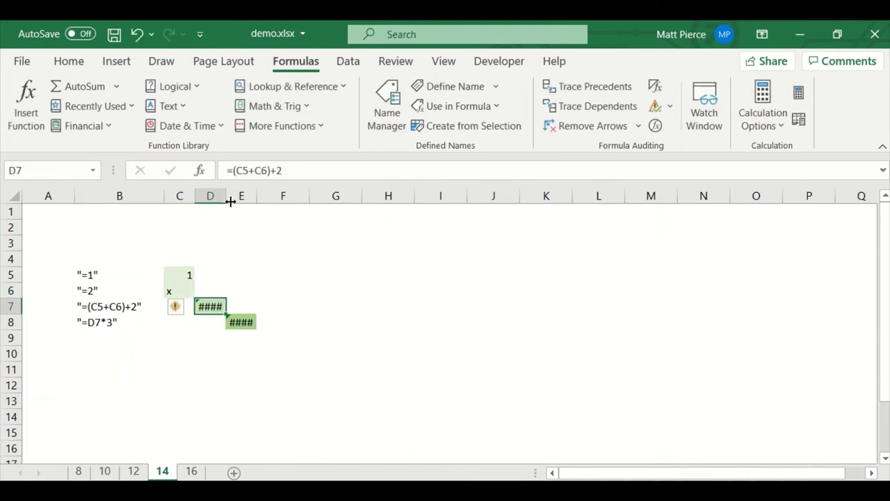
Step: Autofit columns D and E, run Error Checking on D7, and open the #VALUE! help
{"action": "double_click", "coordinate": [226, 199]}
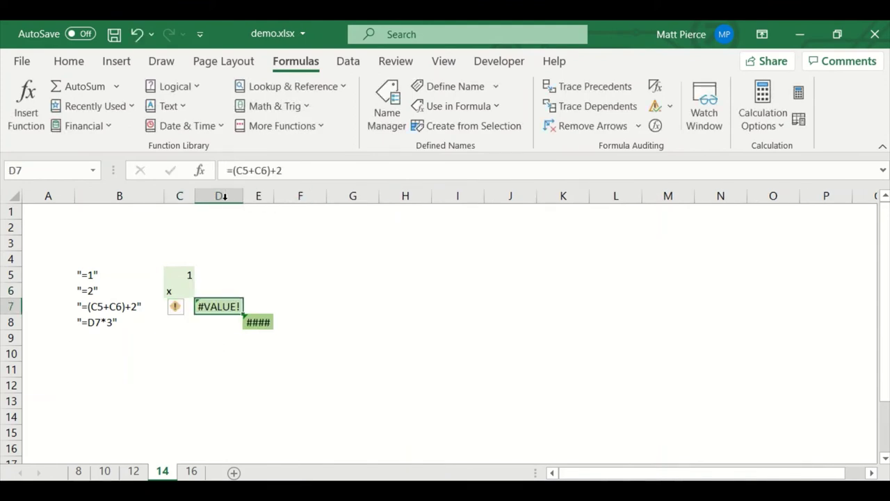
{"action": "double_click", "coordinate": [274, 197]}
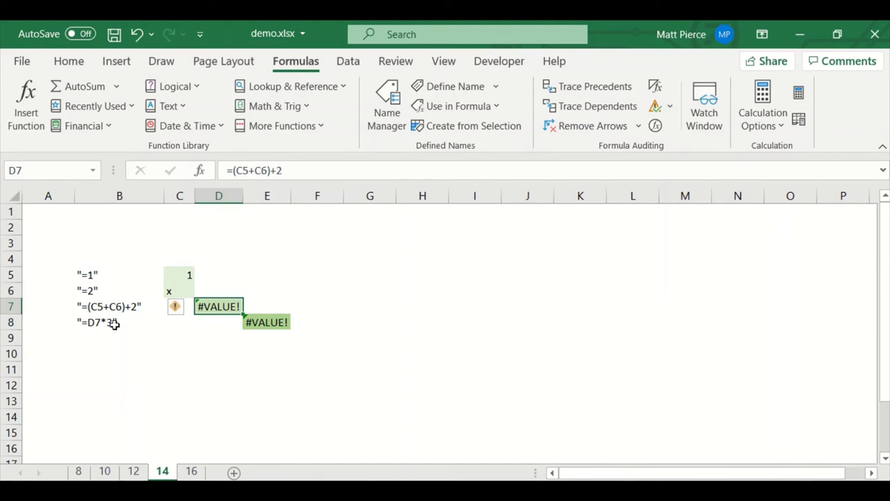
{"action": "left_click", "coordinate": [199, 353]}
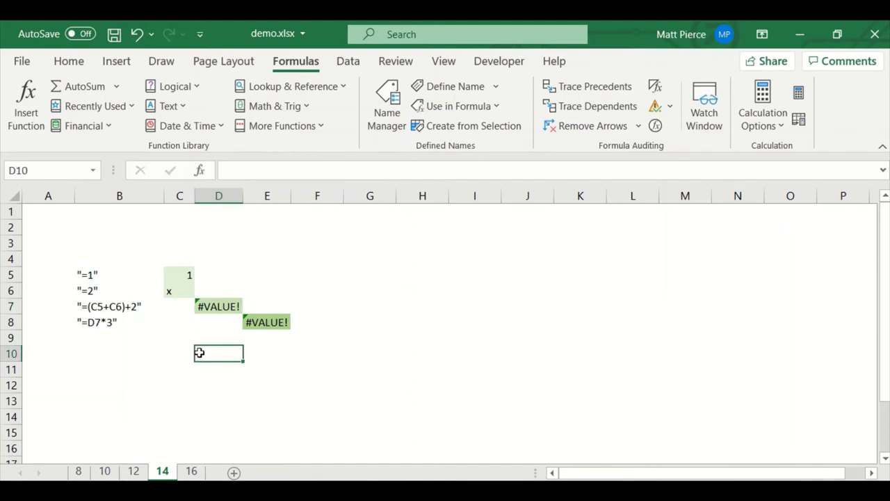
{"action": "left_click", "coordinate": [217, 306]}
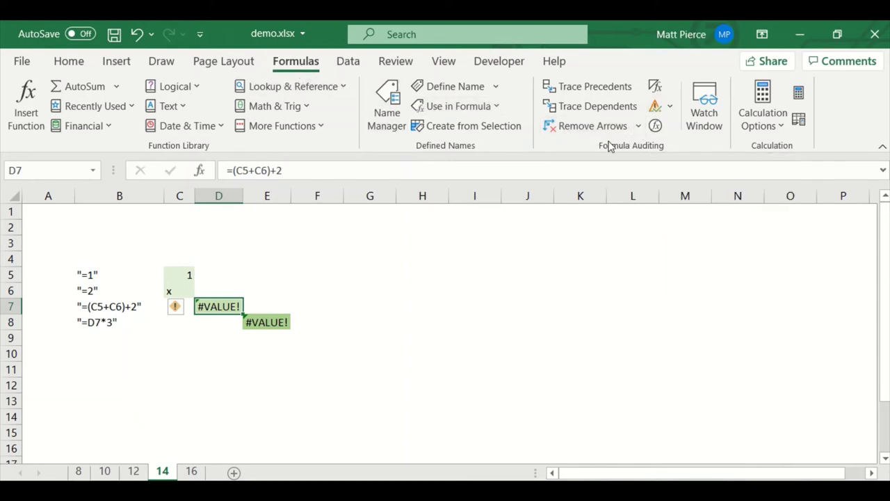
{"action": "left_click", "coordinate": [655, 106]}
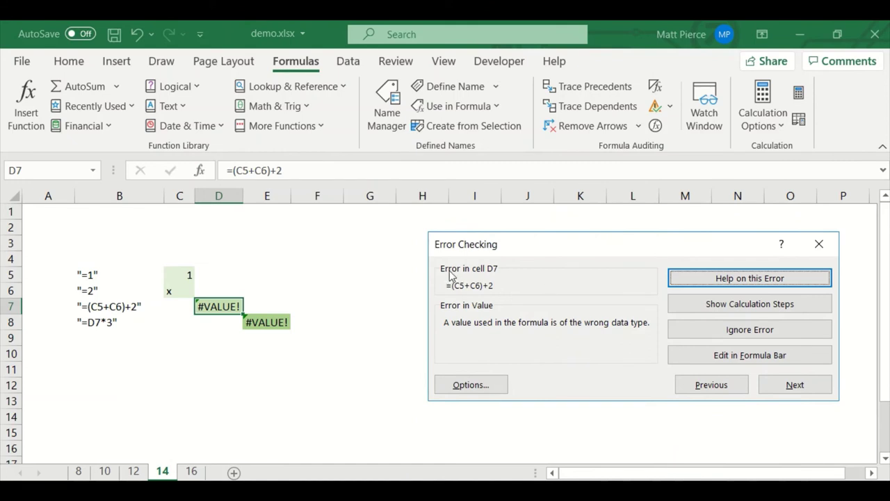
{"action": "left_click", "coordinate": [737, 280]}
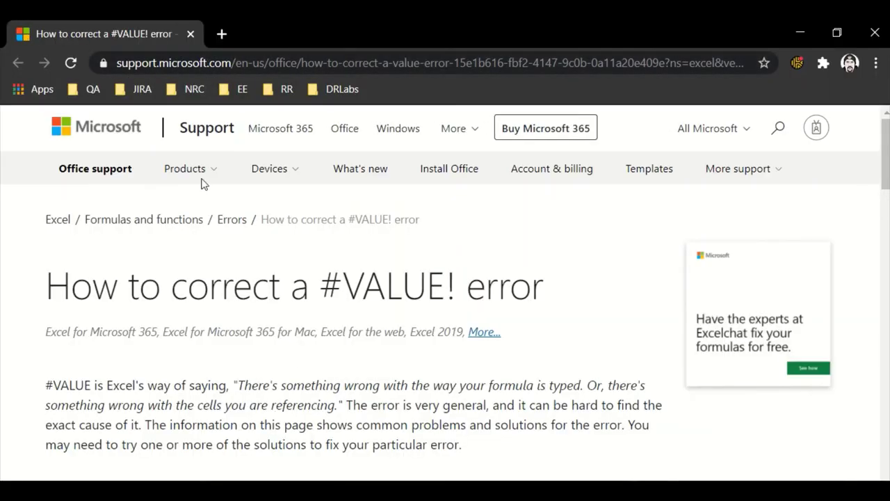
Step: Close the Chrome help article to return to Excel's Error Checking dialog
{"action": "left_click", "coordinate": [190, 34]}
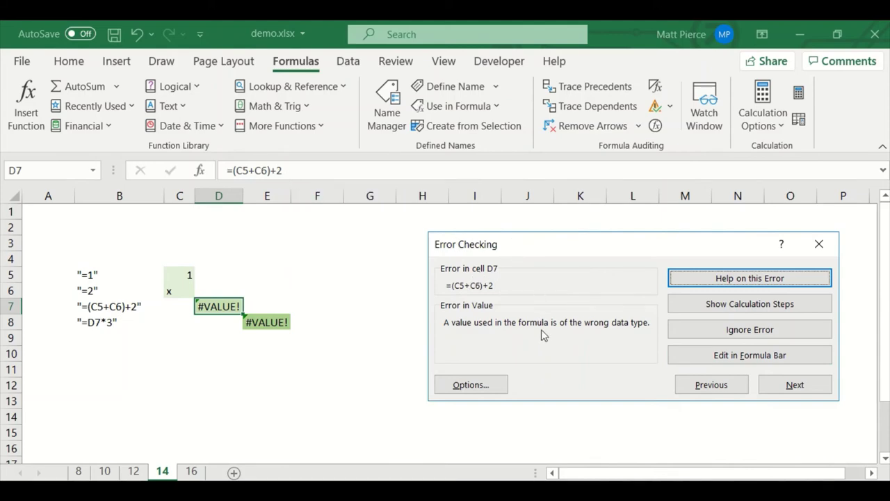
Step: View and close the error checking options without changes, then close Error Checking
{"action": "left_click", "coordinate": [471, 384]}
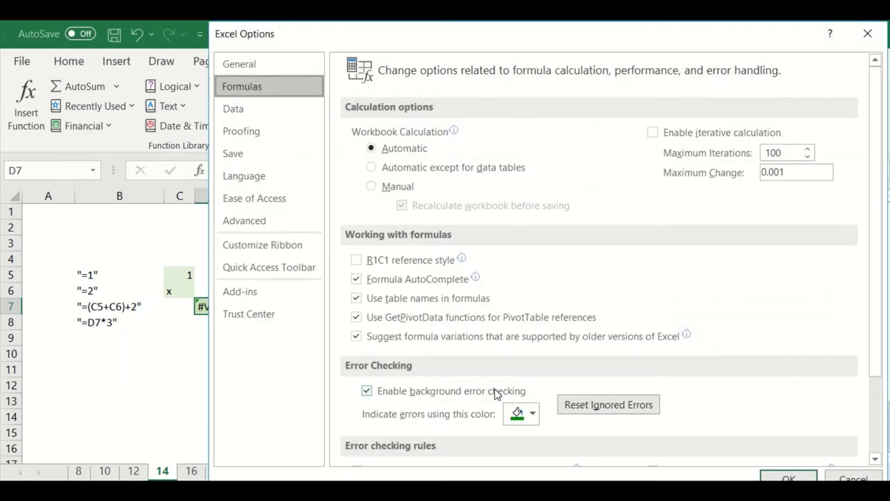
{"action": "left_click", "coordinate": [867, 33]}
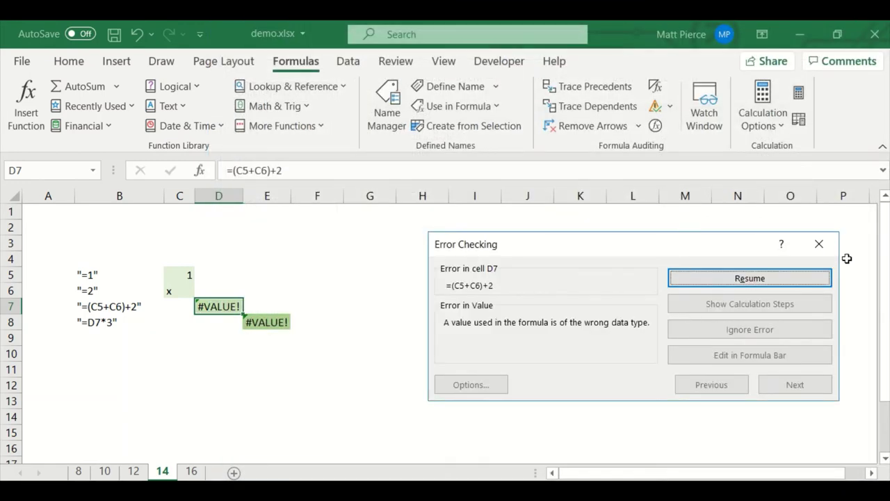
{"action": "left_click", "coordinate": [821, 246]}
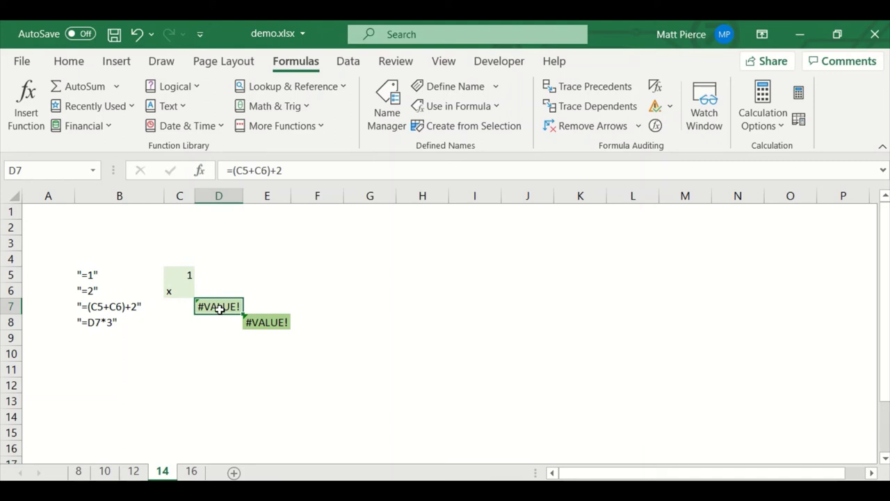
Step: Trace the D7 error with Trace Error, then remove the trace arrow
{"action": "left_click", "coordinate": [670, 108]}
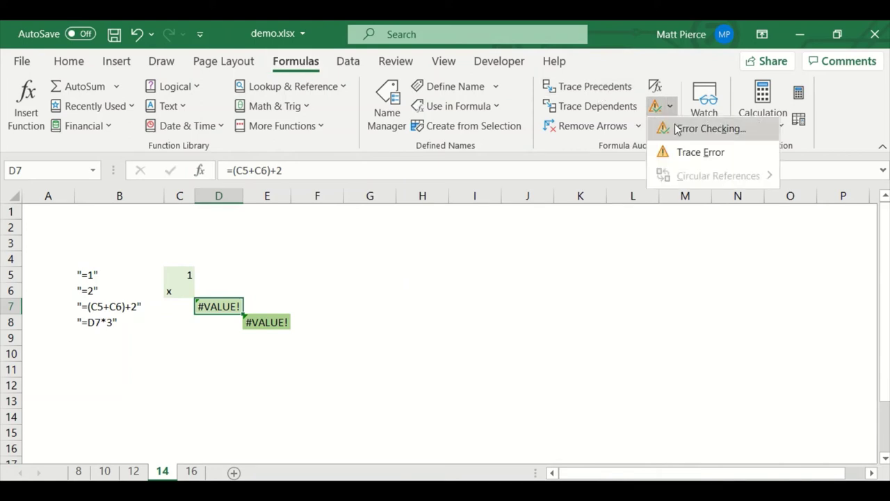
{"action": "left_click", "coordinate": [616, 108]}
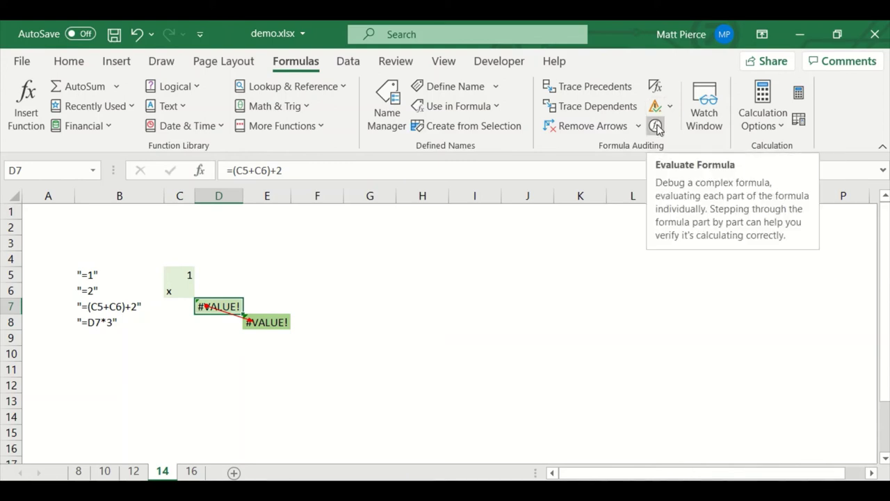
{"action": "left_click", "coordinate": [670, 106]}
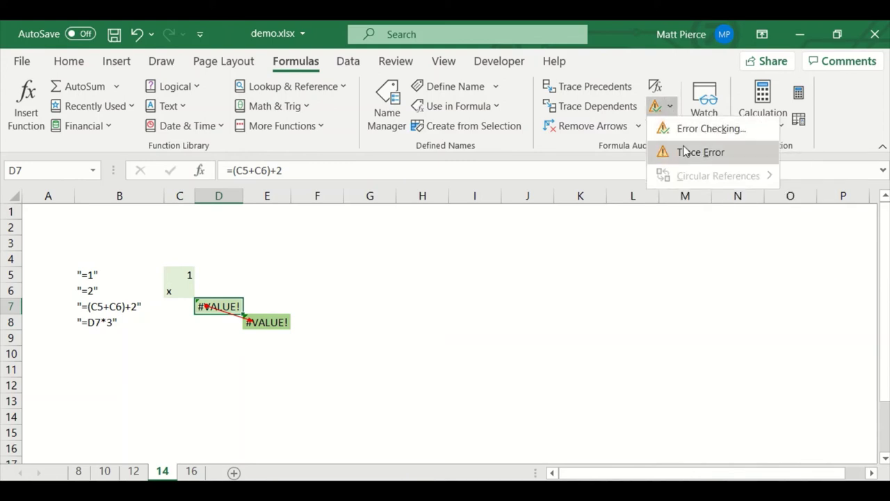
{"action": "left_click", "coordinate": [621, 128]}
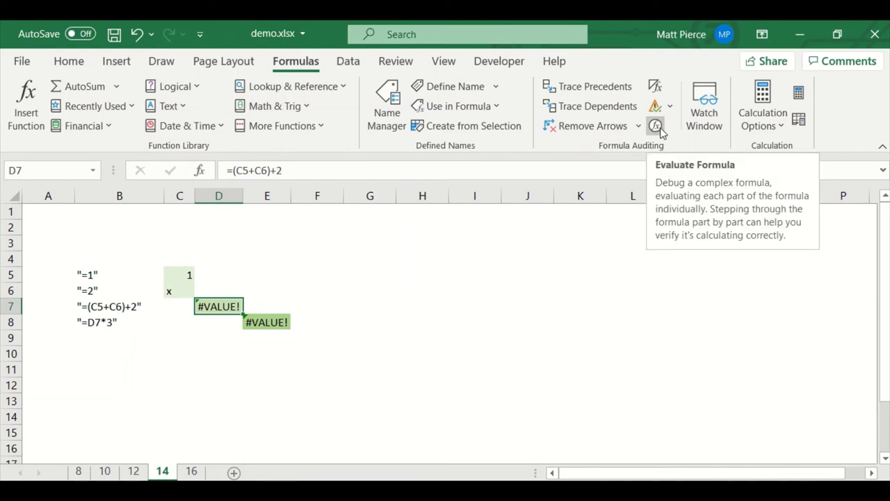
Step: Step through D7's (C5+C6)+2 in Evaluate Formula until the text x in C6 yields #VALUE!
{"action": "left_click", "coordinate": [656, 127]}
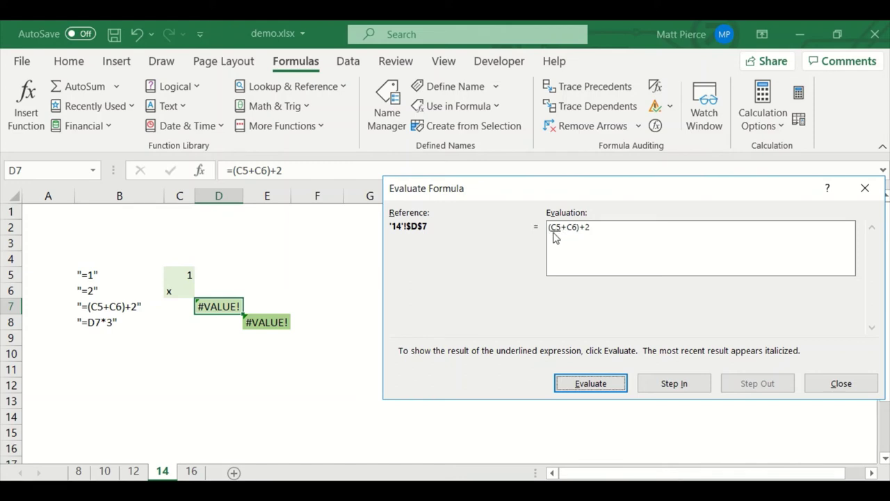
{"action": "left_click", "coordinate": [599, 384]}
{"action": "left_click", "coordinate": [597, 386]}
{"action": "left_click", "coordinate": [593, 386]}
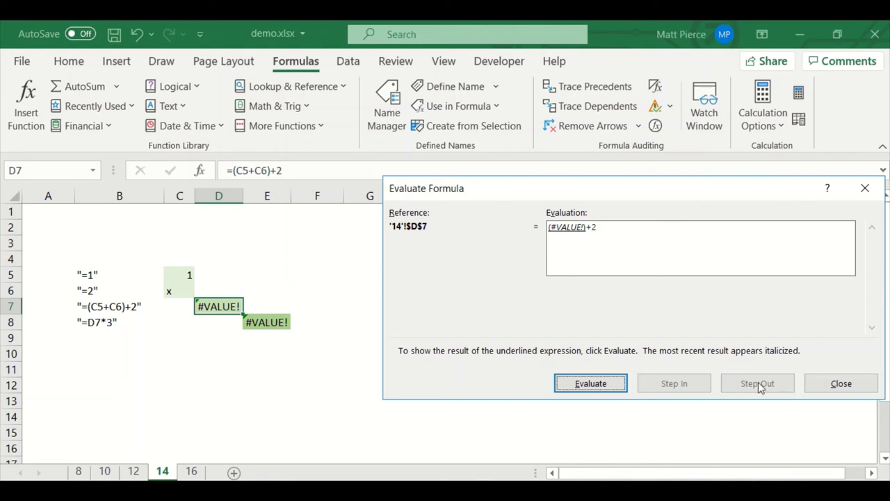
{"action": "left_click", "coordinate": [817, 387]}
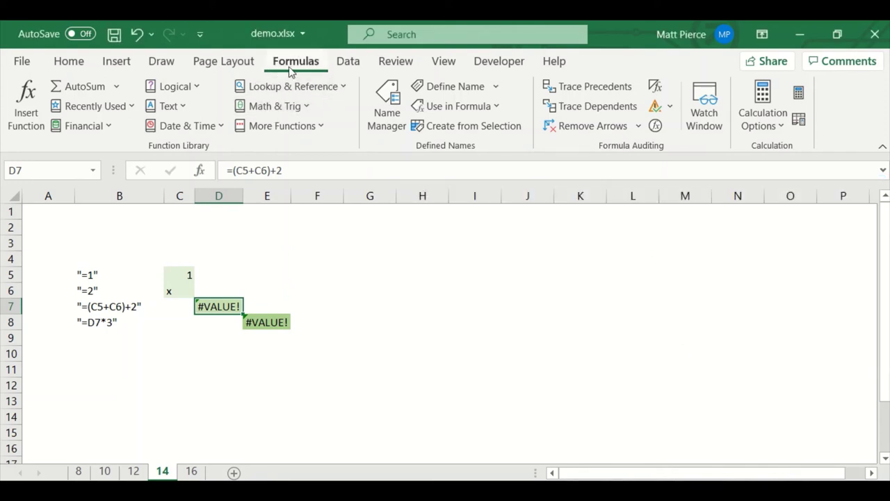
Step: Show D7's calculation steps from Error Checking, then reopen Evaluate Formula for D7
{"action": "left_click", "coordinate": [655, 105]}
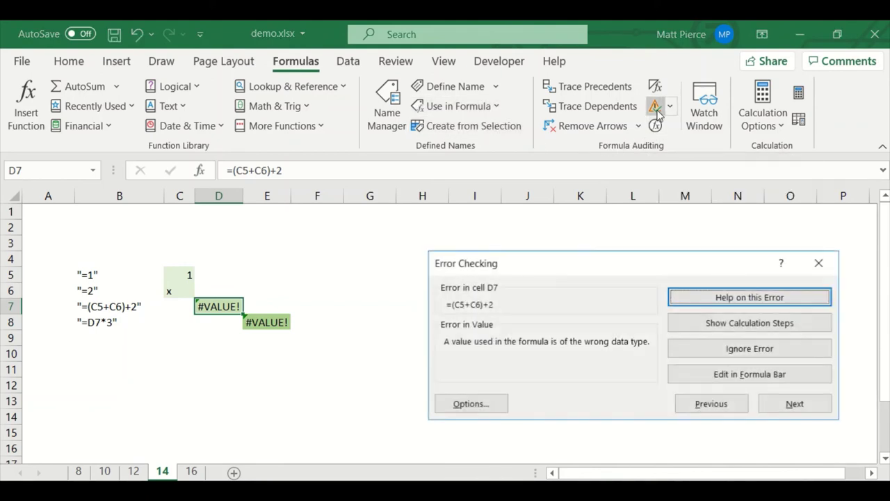
{"action": "left_click", "coordinate": [736, 324]}
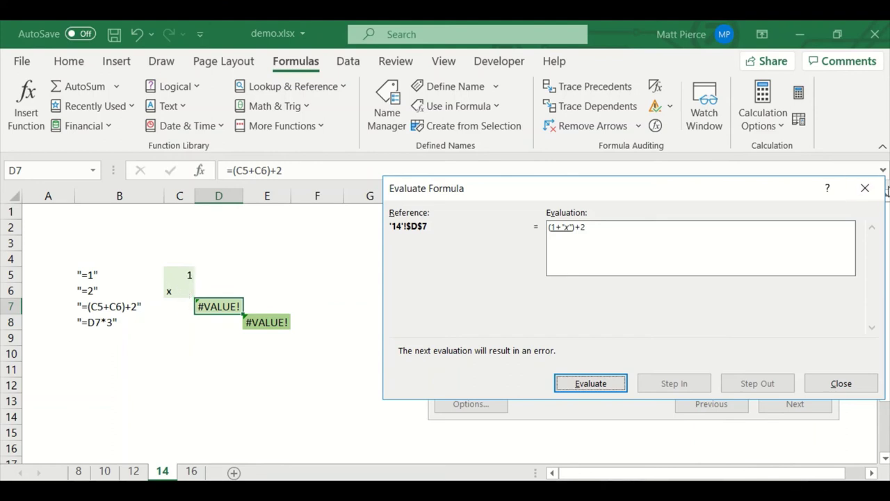
{"action": "left_click", "coordinate": [864, 188]}
{"action": "left_click", "coordinate": [813, 260]}
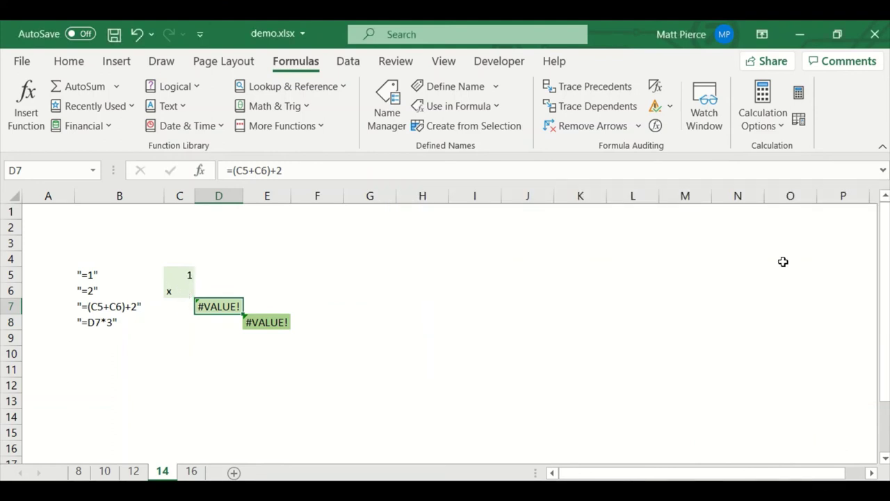
{"action": "left_click", "coordinate": [656, 126]}
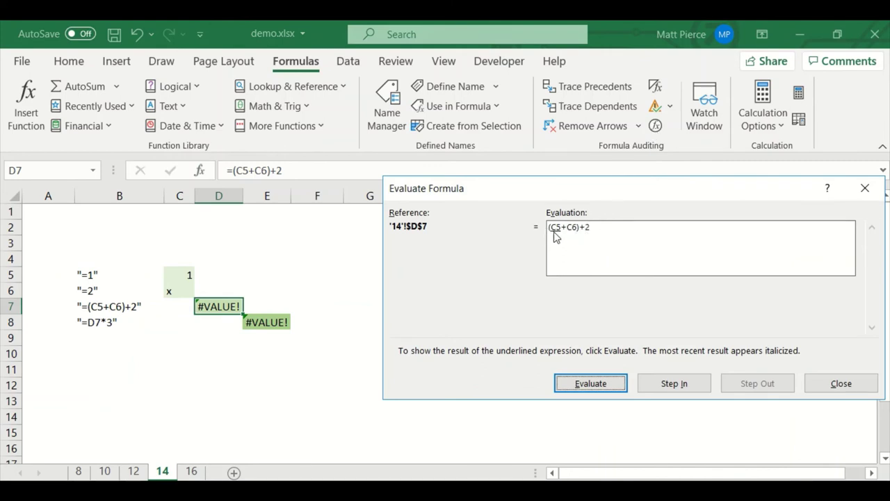
Step: Enter =B2*B3 in F5 on sheet 16 to get 120, then select the D2:H3 labels
{"action": "left_click", "coordinate": [874, 197]}
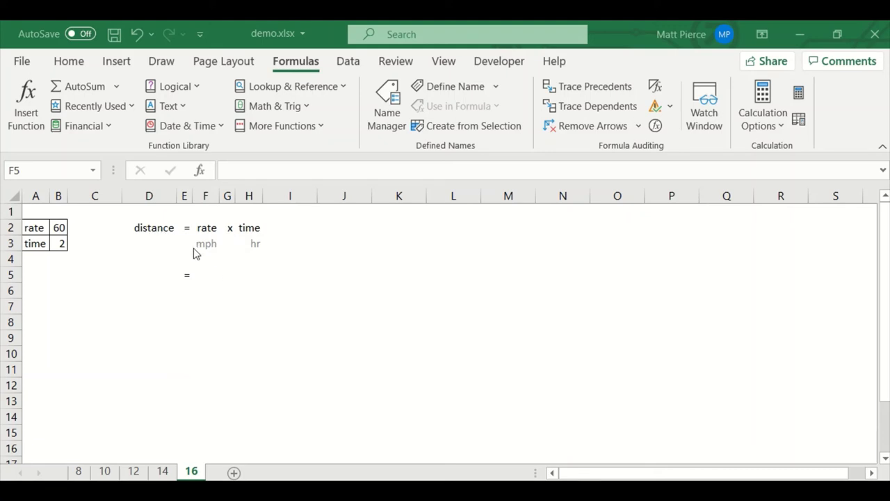
{"action": "left_click", "coordinate": [210, 276]}
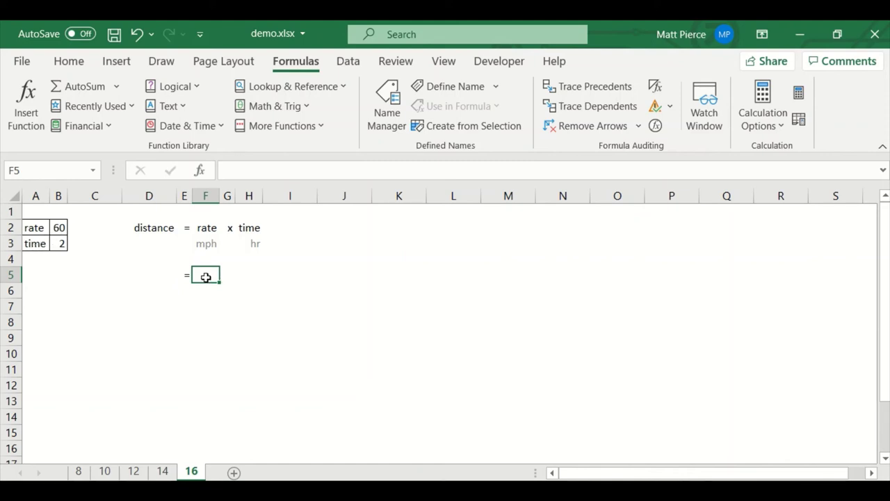
{"action": "type", "text": "="}
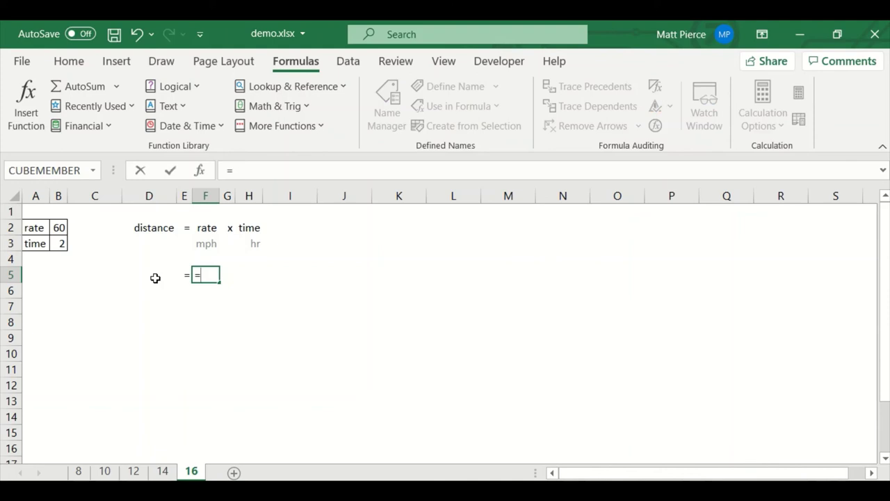
{"action": "left_click", "coordinate": [58, 227]}
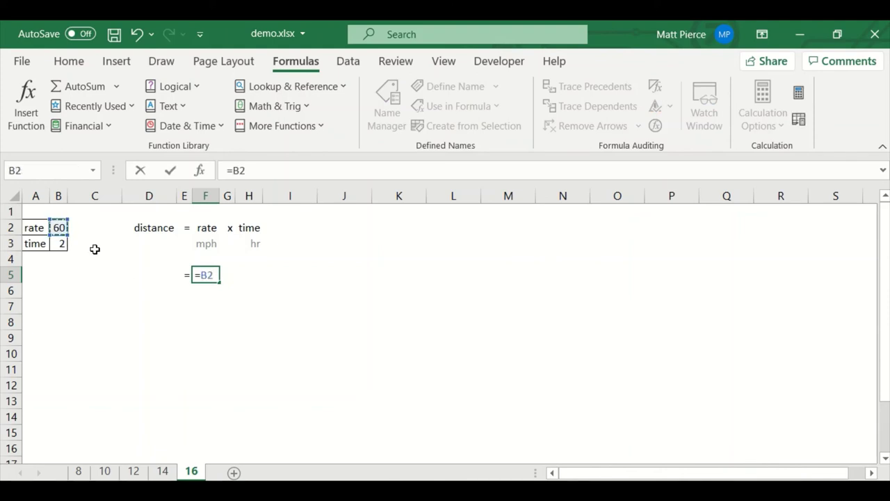
{"action": "type", "text": "*"}
{"action": "left_click", "coordinate": [62, 243]}
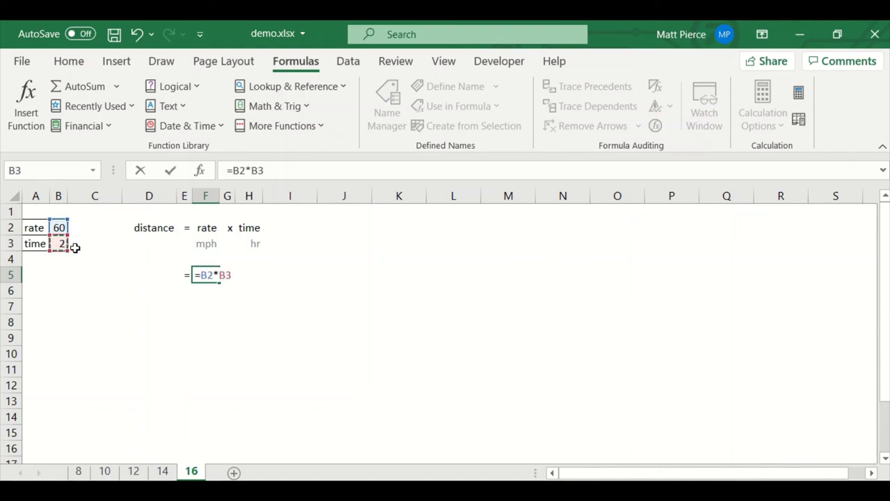
{"action": "key", "text": "Return"}
{"action": "key", "text": "Up"}
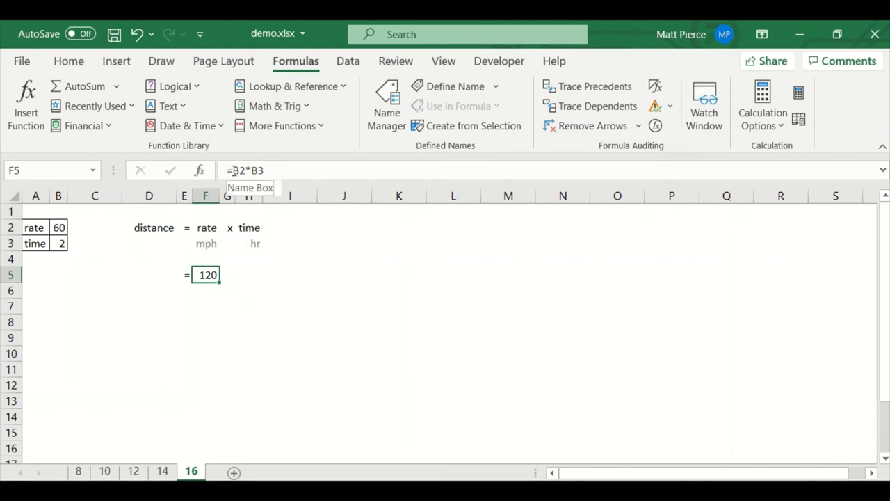
{"action": "left_click_drag", "start_coordinate": [144, 230], "coordinate": [257, 241]}
Step: Color the distance = rate x time labels in D2:H3 white, then reselect F5
{"action": "left_click", "coordinate": [69, 62]}
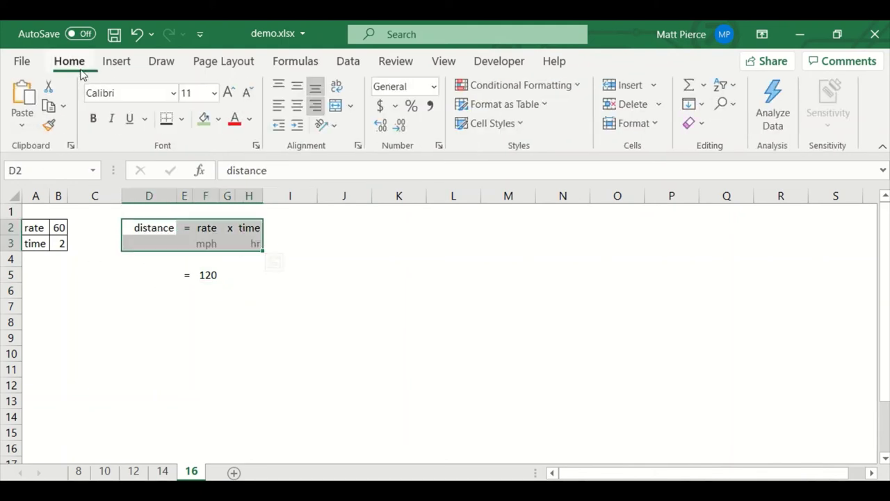
{"action": "left_click", "coordinate": [251, 119]}
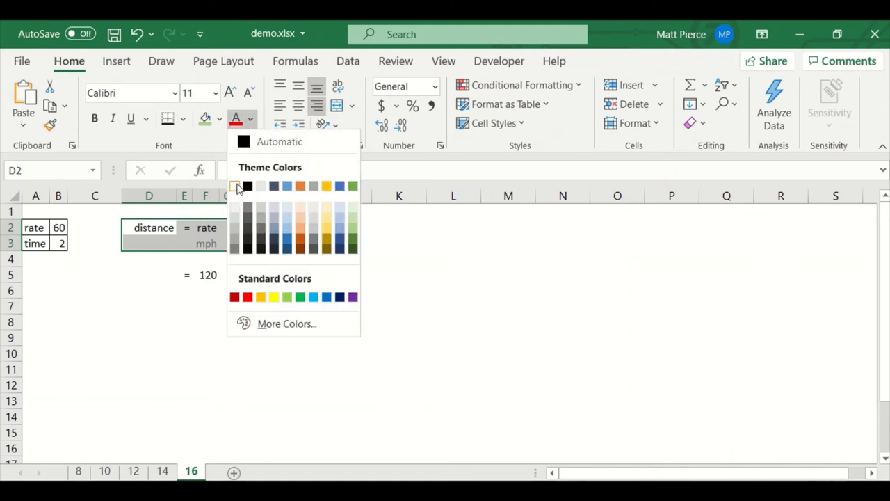
{"action": "left_click", "coordinate": [234, 186]}
{"action": "left_click", "coordinate": [226, 291]}
{"action": "left_click", "coordinate": [211, 277]}
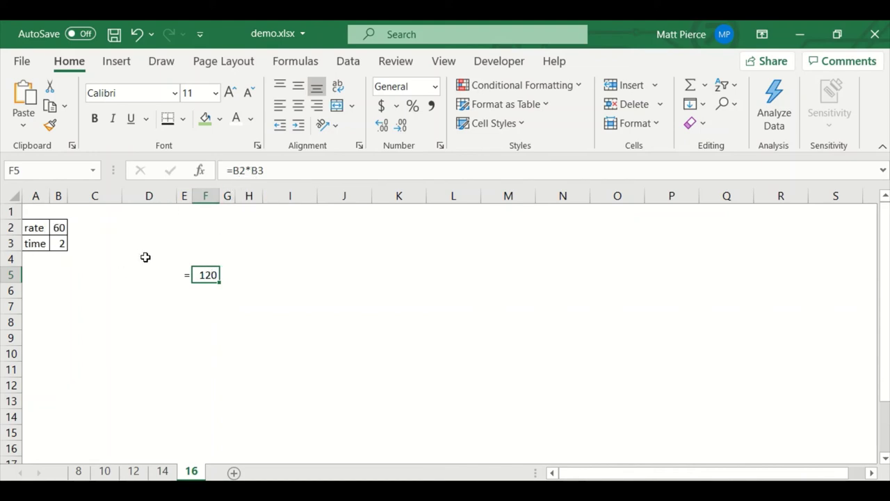
Step: Check the Name Box list of defined names and find it empty
{"action": "left_click", "coordinate": [164, 275]}
{"action": "left_click", "coordinate": [213, 275]}
{"action": "left_click", "coordinate": [92, 173]}
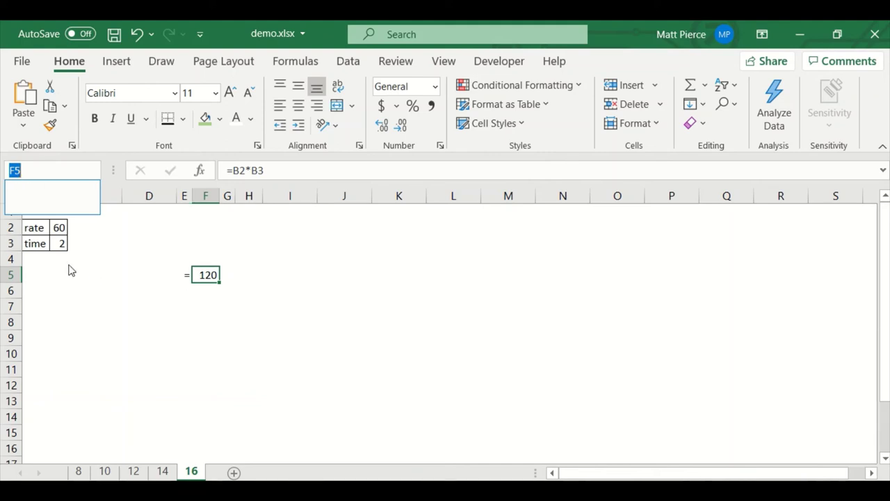
{"action": "left_click", "coordinate": [358, 267]}
{"action": "left_click", "coordinate": [357, 268]}
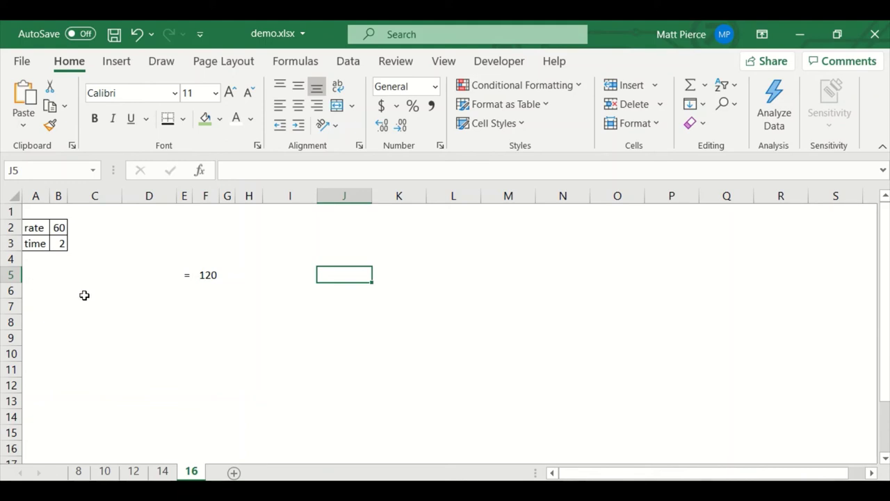
Step: Review rate 60 in B2, time 2 in B3 and F5's =B2*B3 result of 120
{"action": "left_click", "coordinate": [128, 298]}
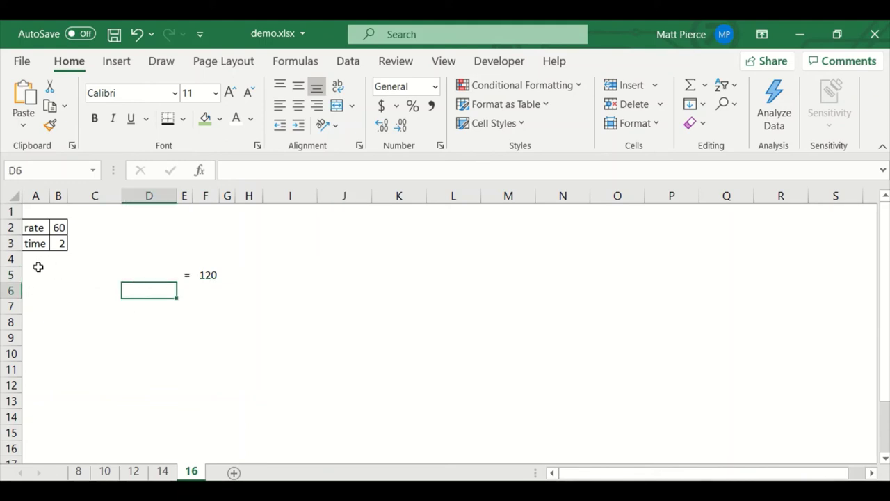
{"action": "left_click", "coordinate": [208, 275]}
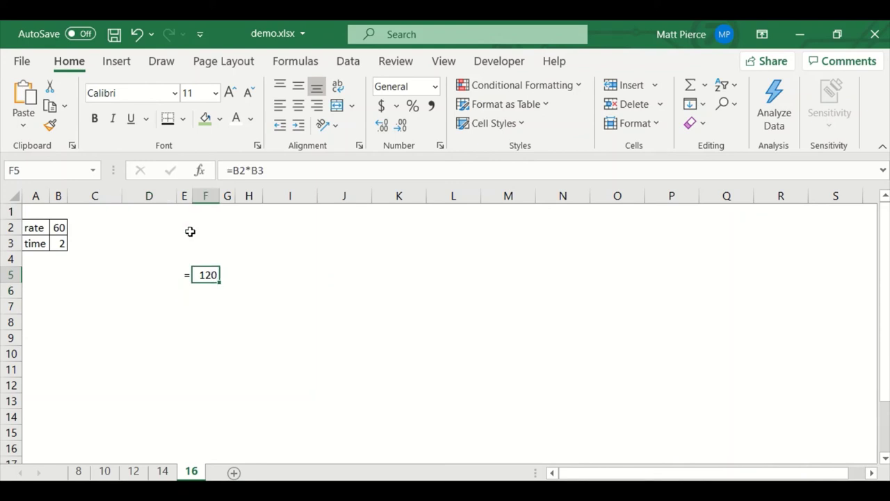
{"action": "left_click", "coordinate": [62, 227]}
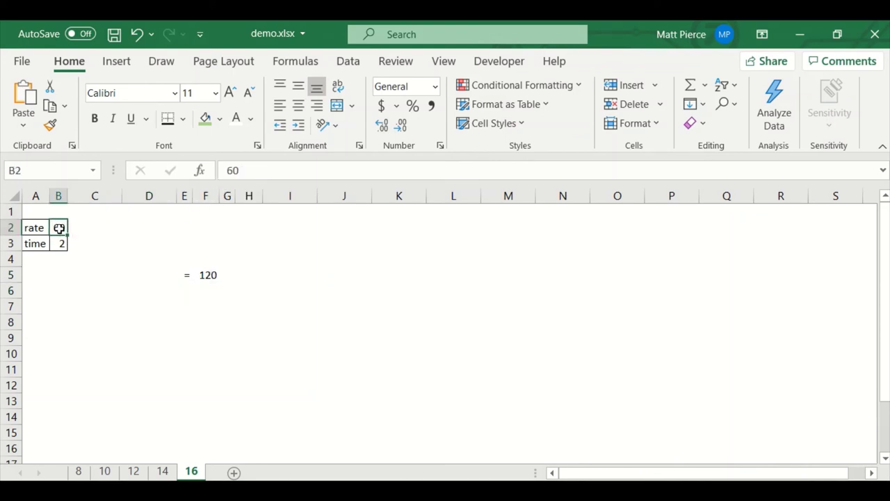
{"action": "left_click", "coordinate": [215, 275]}
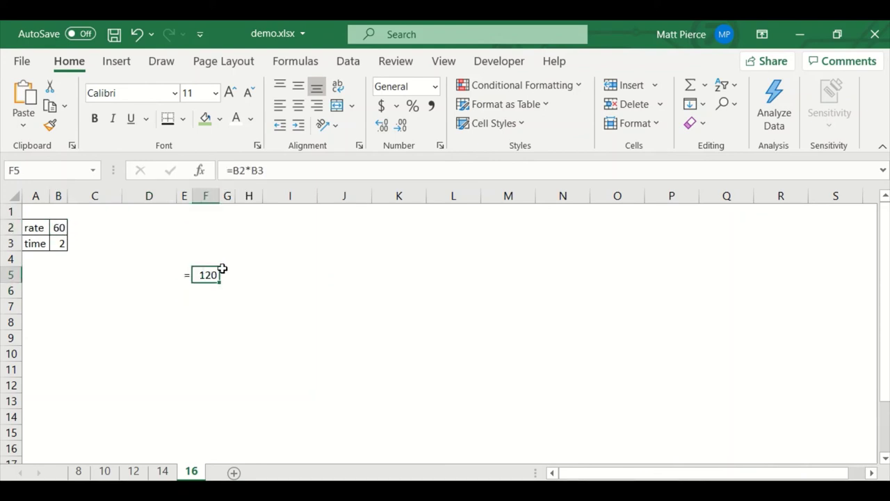
{"action": "left_click", "coordinate": [66, 248]}
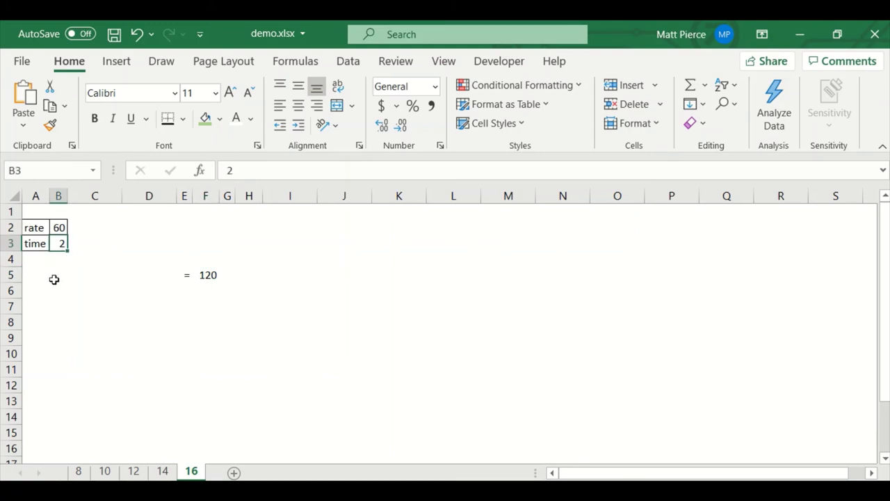
{"action": "left_click", "coordinate": [61, 229]}
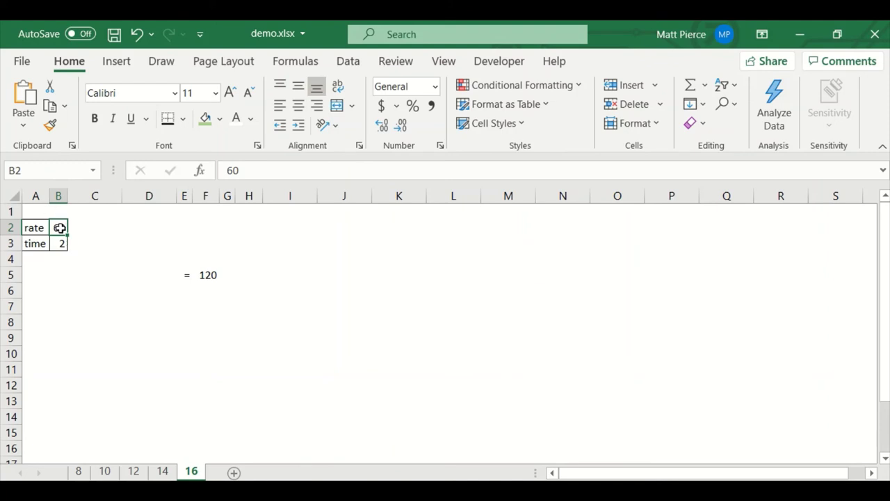
{"action": "left_click", "coordinate": [300, 61]}
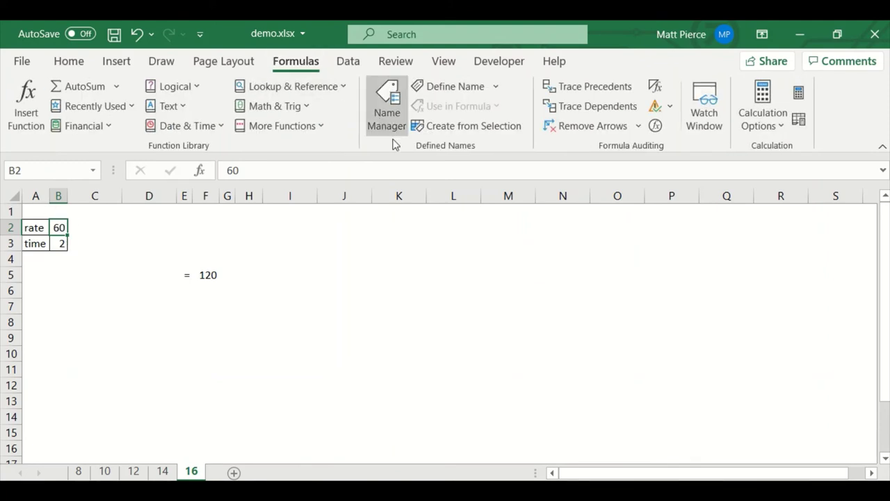
Step: Define the name 'rate' for '16'!$B$2 at Workbook scope
{"action": "left_click", "coordinate": [496, 87]}
{"action": "left_click", "coordinate": [465, 108]}
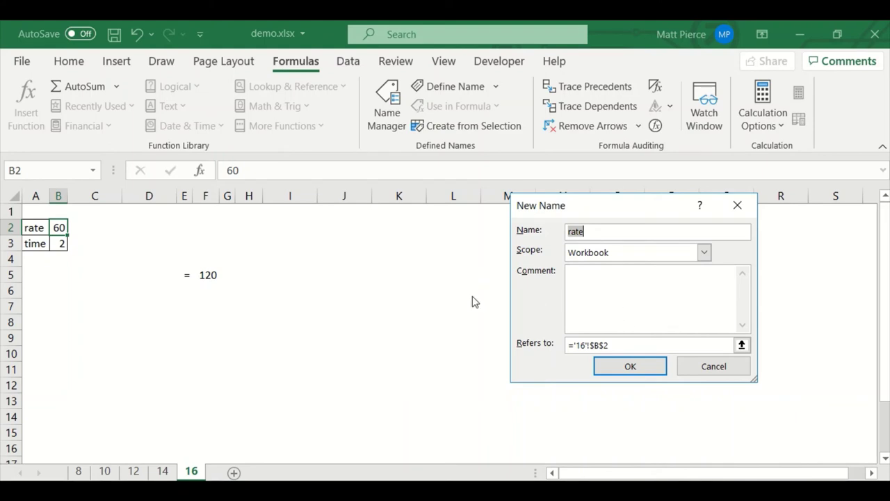
{"action": "key", "text": "Return"}
{"action": "left_click", "coordinate": [60, 243]}
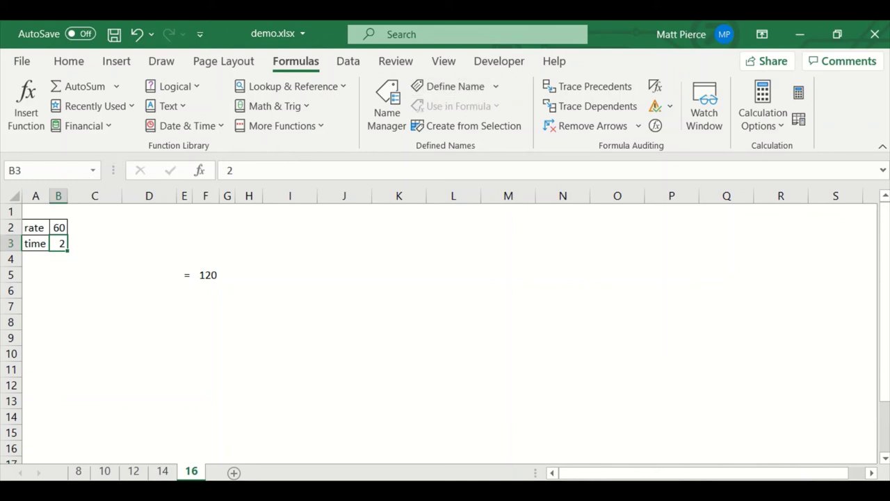
Step: Create names from the left-column labels in A2:B3, naming B3 'time'
{"action": "left_click_drag", "start_coordinate": [36, 229], "coordinate": [55, 248]}
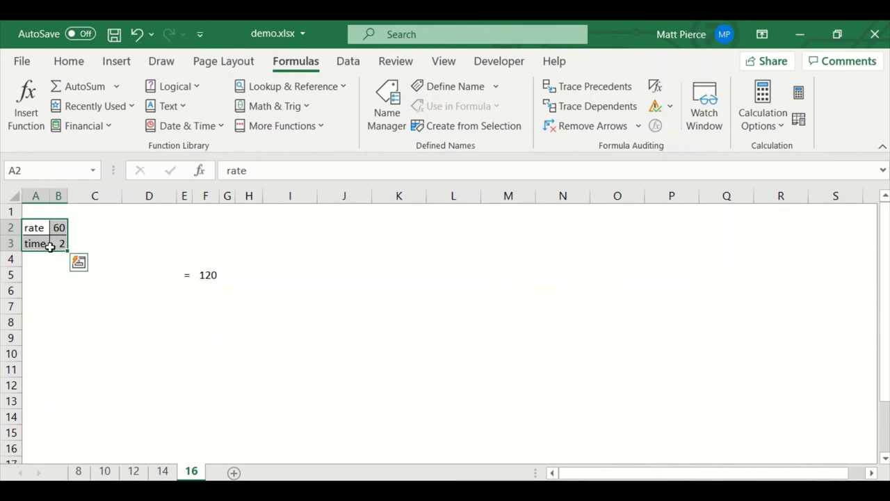
{"action": "left_click", "coordinate": [445, 125]}
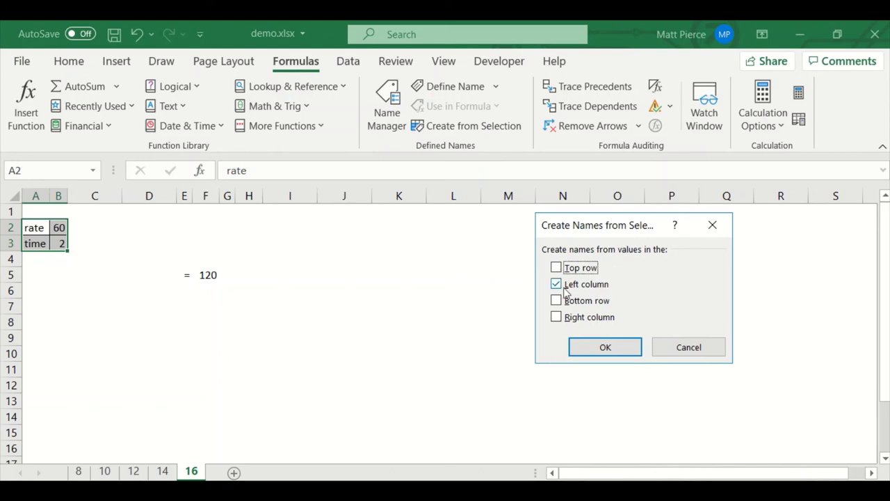
{"action": "left_click", "coordinate": [606, 349]}
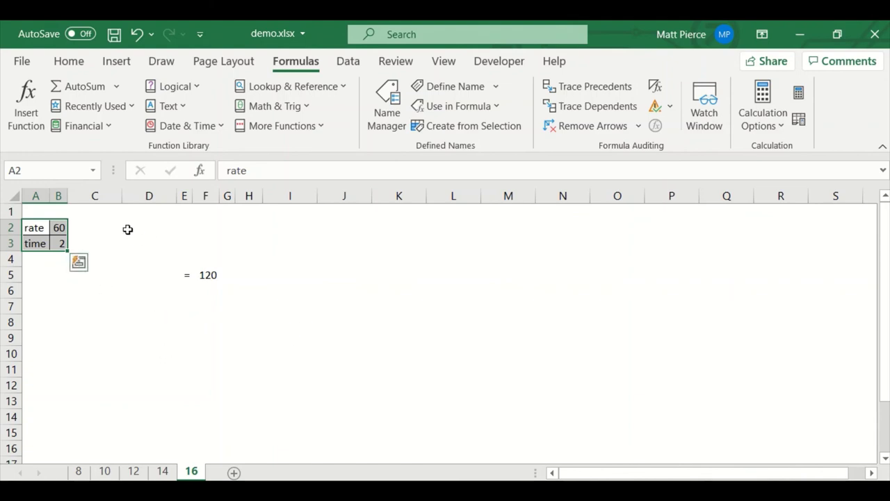
Step: Jump to the cells named rate and time from the Name Box list
{"action": "left_click", "coordinate": [93, 170]}
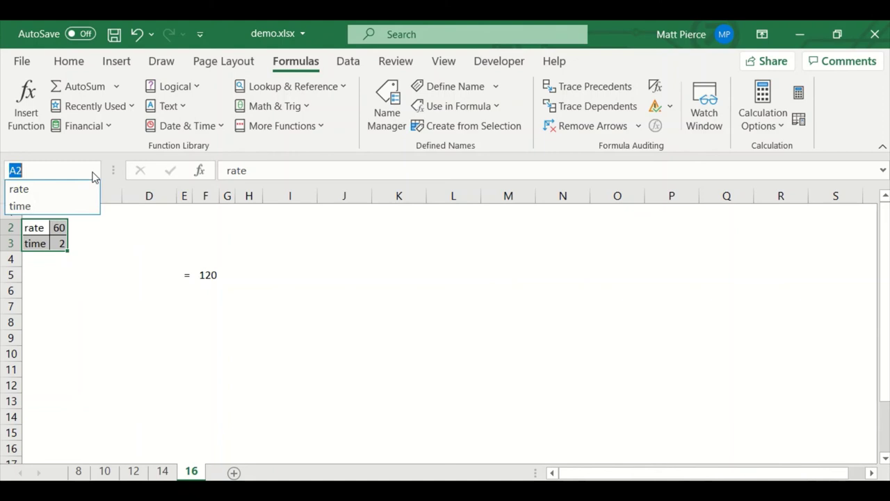
{"action": "left_click", "coordinate": [35, 191]}
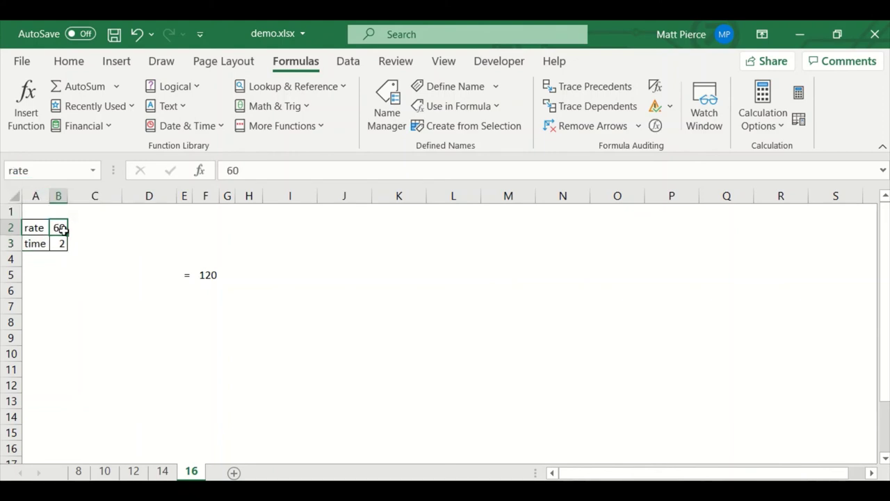
{"action": "left_click", "coordinate": [620, 341]}
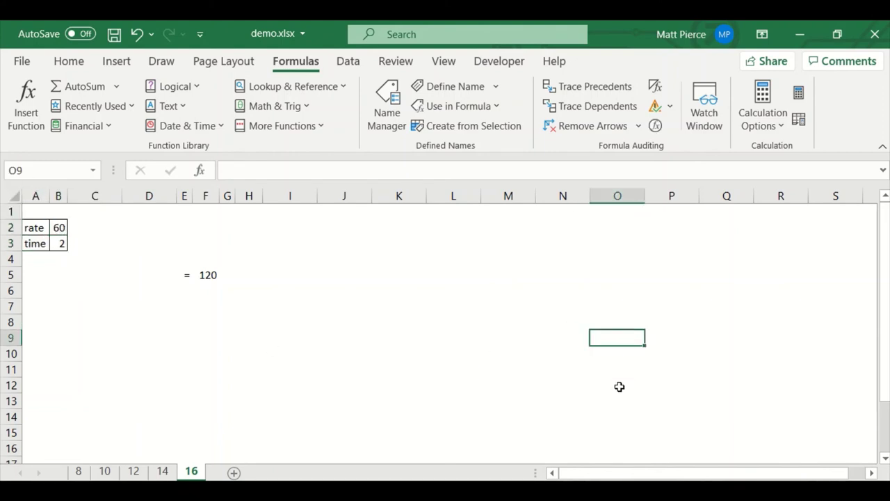
{"action": "left_click", "coordinate": [93, 170]}
{"action": "left_click", "coordinate": [40, 206]}
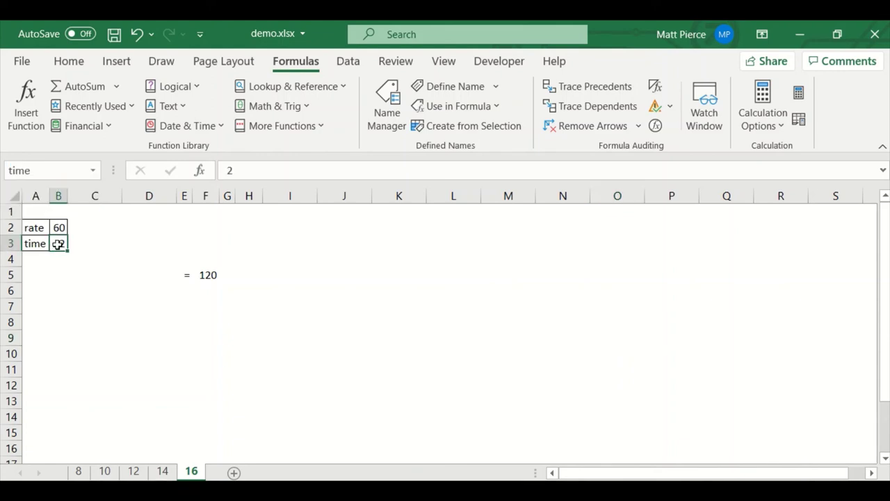
{"action": "left_click", "coordinate": [140, 473]}
{"action": "left_click", "coordinate": [108, 373]}
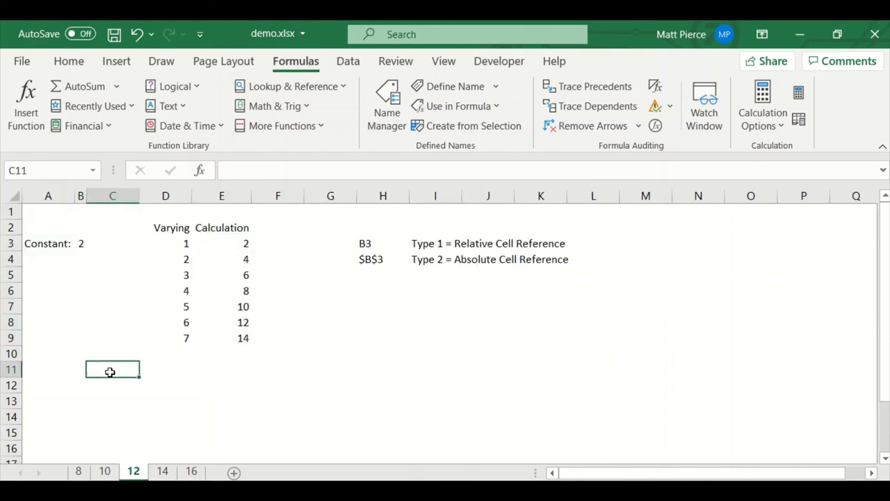
{"action": "left_click", "coordinate": [92, 176]}
{"action": "left_click", "coordinate": [93, 172]}
{"action": "left_click", "coordinate": [33, 190]}
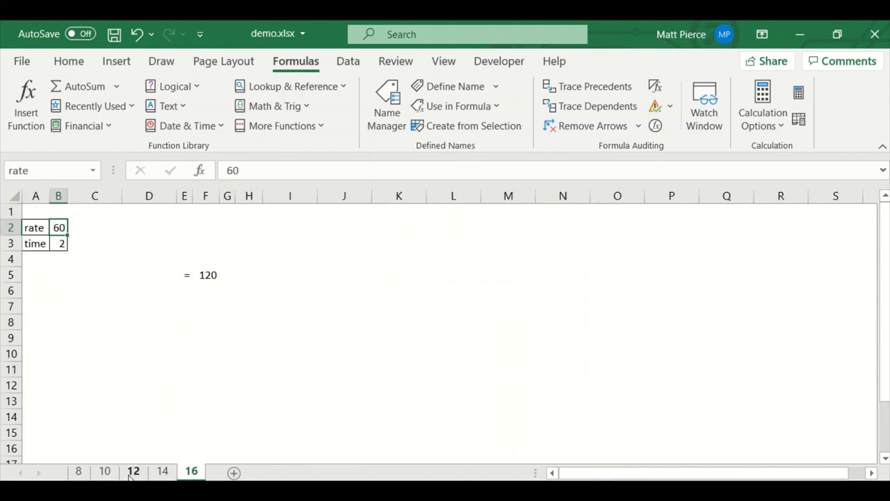
{"action": "left_click", "coordinate": [92, 171]}
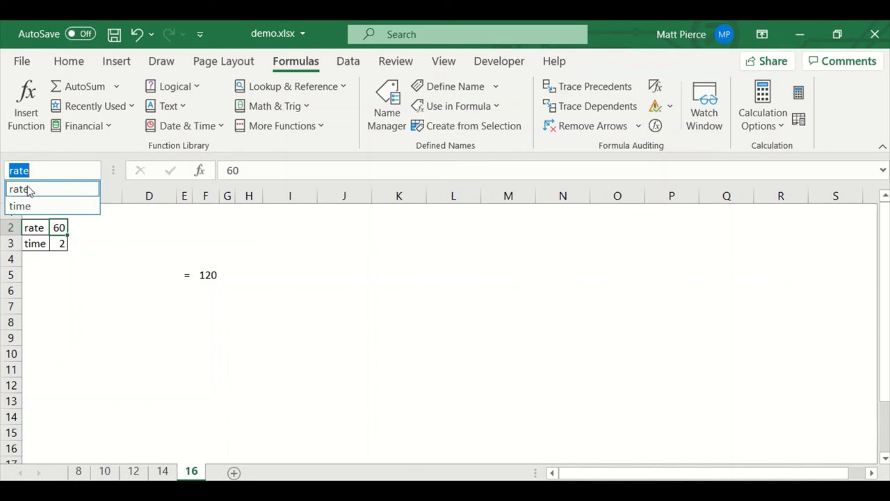
{"action": "left_click", "coordinate": [209, 276]}
{"action": "left_click", "coordinate": [209, 276]}
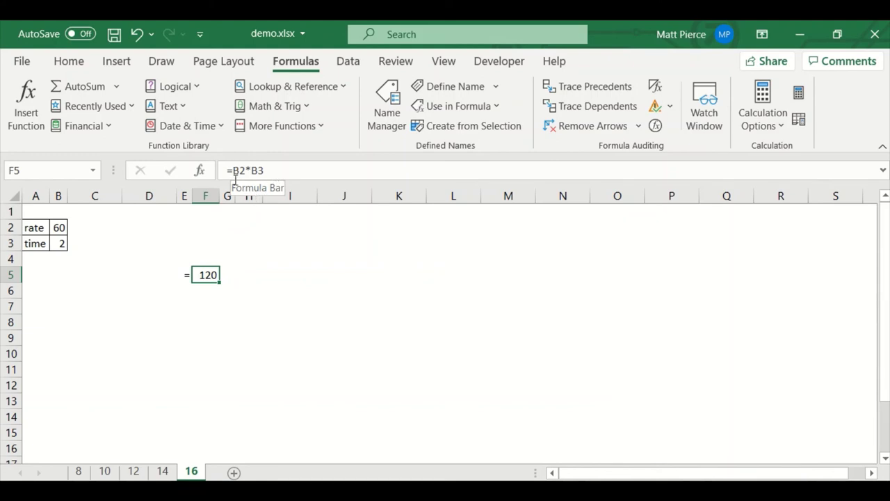
Step: Replace B2*B3 in F5 so it reads =rate*time, still giving 120
{"action": "left_click_drag", "start_coordinate": [235, 172], "coordinate": [309, 182]}
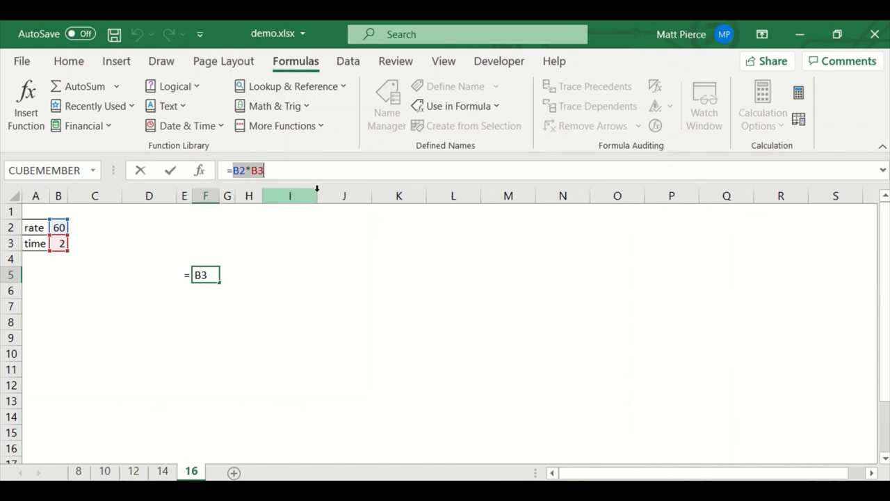
{"action": "key", "text": "BackSpace"}
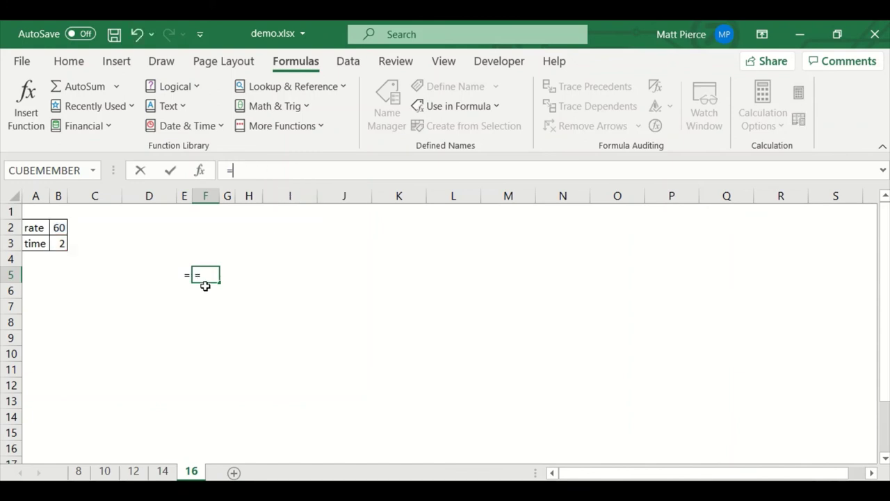
{"action": "left_click", "coordinate": [58, 228]}
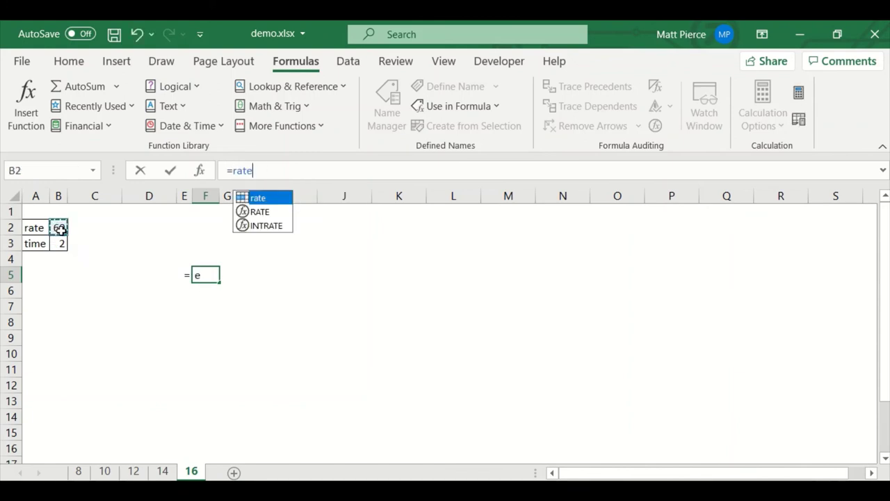
{"action": "type", "text": "*"}
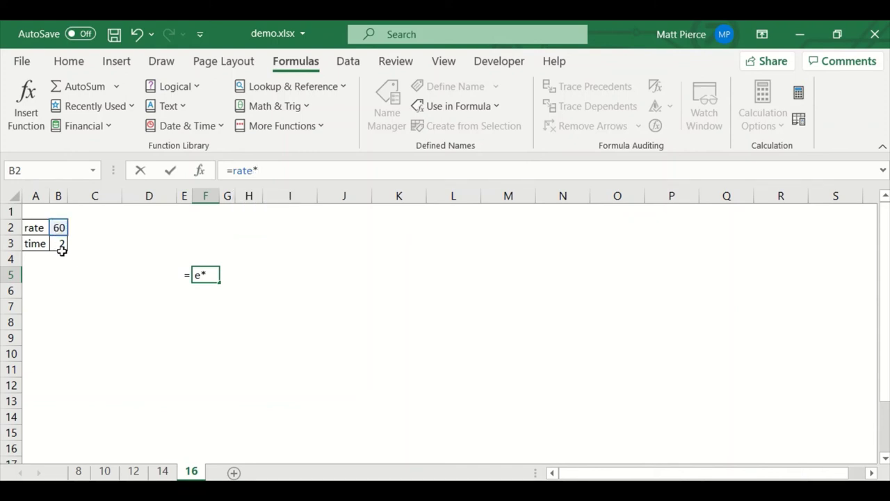
{"action": "left_click", "coordinate": [59, 243]}
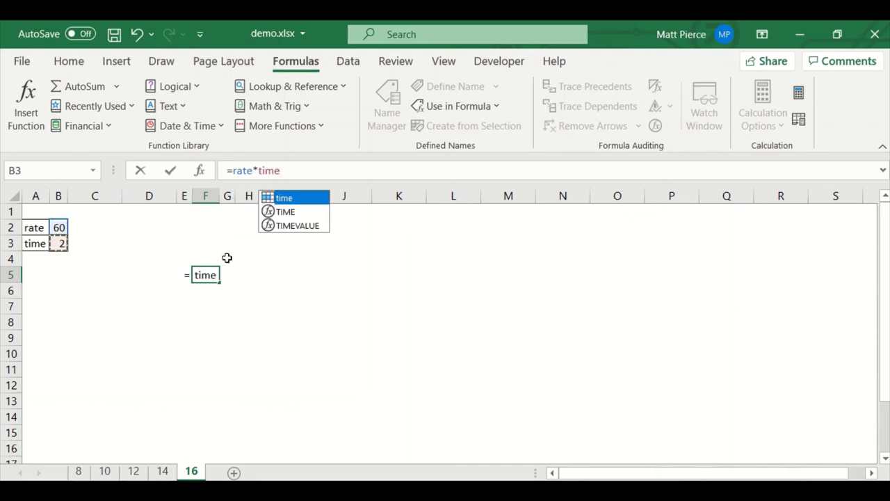
{"action": "key", "text": "Return"}
{"action": "left_click", "coordinate": [209, 275]}
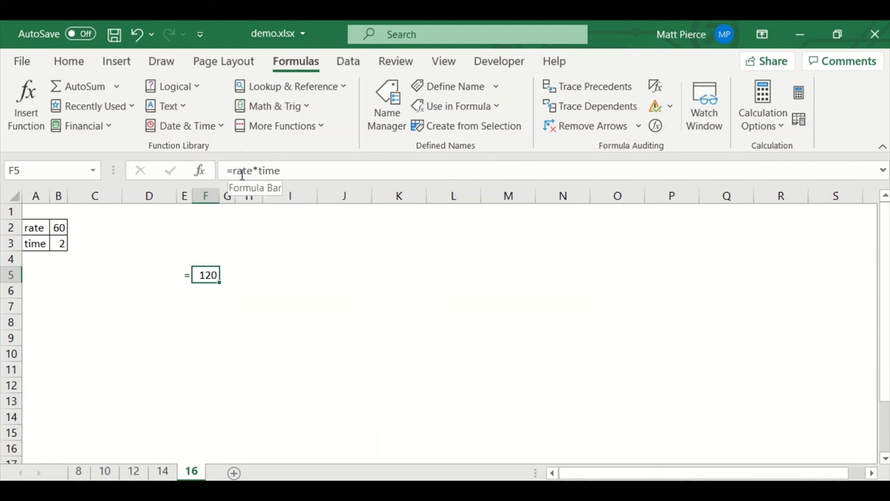
{"action": "left_click", "coordinate": [266, 322]}
{"action": "left_click", "coordinate": [206, 281]}
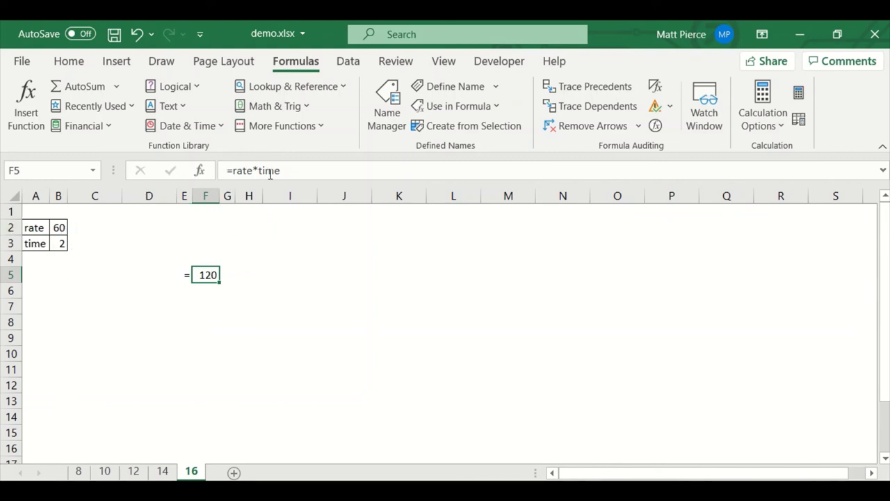
{"action": "left_click", "coordinate": [217, 294]}
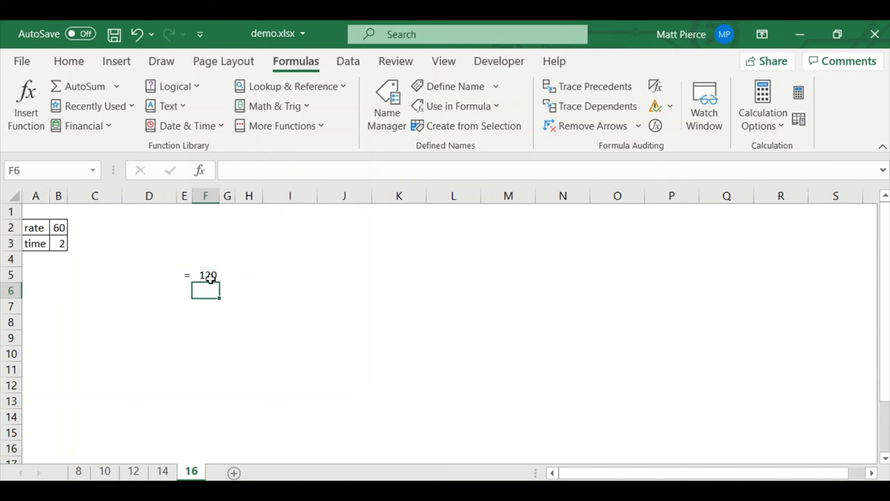
{"action": "left_click", "coordinate": [208, 275]}
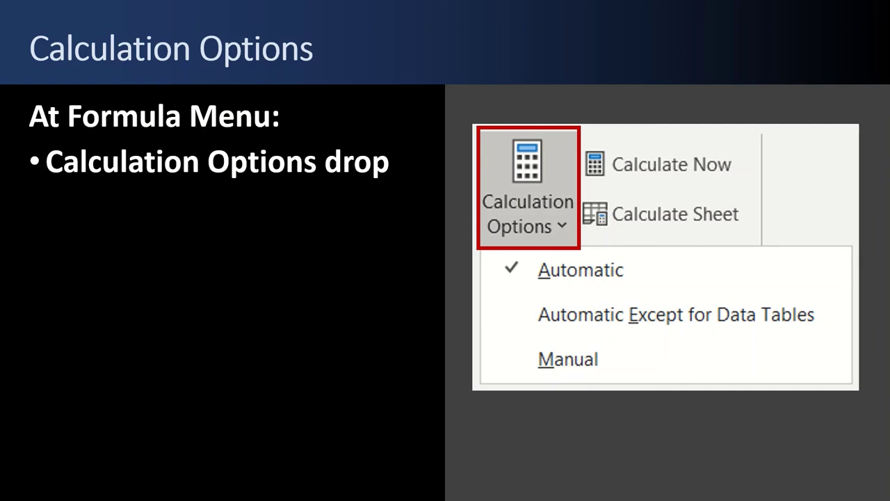
Step: Reveal the Three Modes, Calculate Now and Calculate Sheet bullets on the Calculation Options slide
{"action": "key", "text": "Right"}
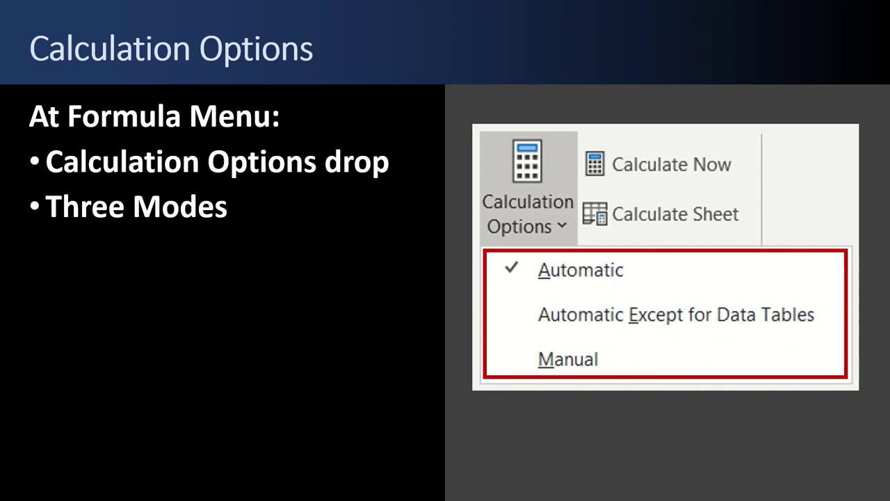
{"action": "key", "text": "Right"}
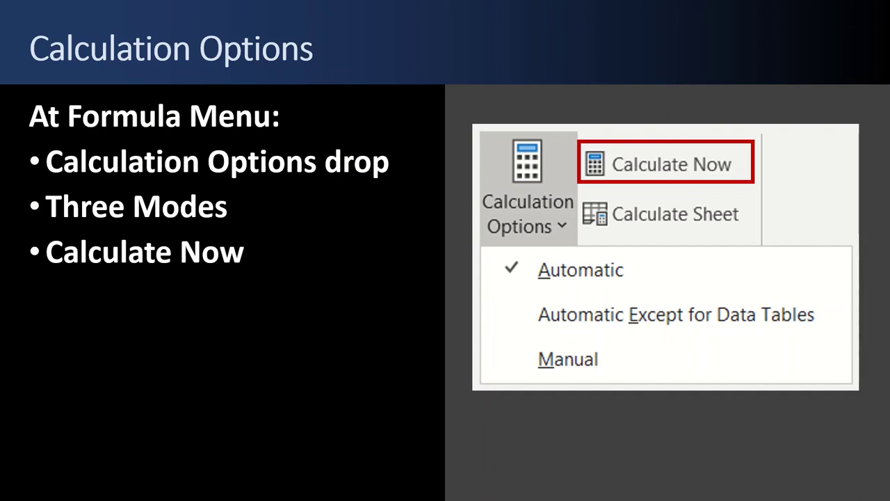
{"action": "key", "text": "Right"}
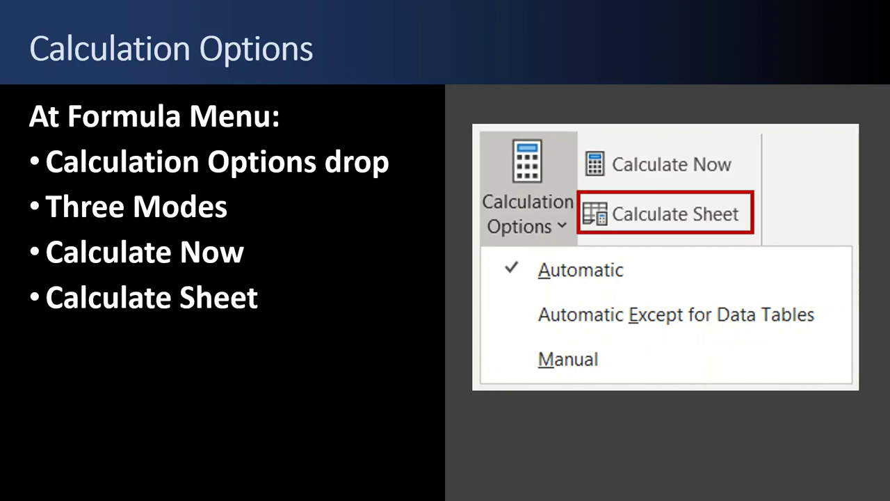